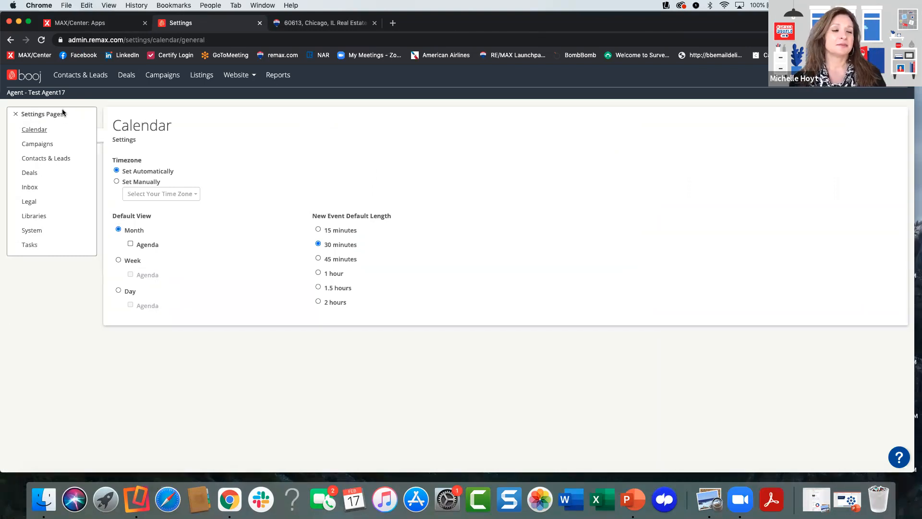
- Review the Offered Leads market area, filters and text notification settings and the Notifications page in the Contacts & Leads settings
left_click(45, 158)
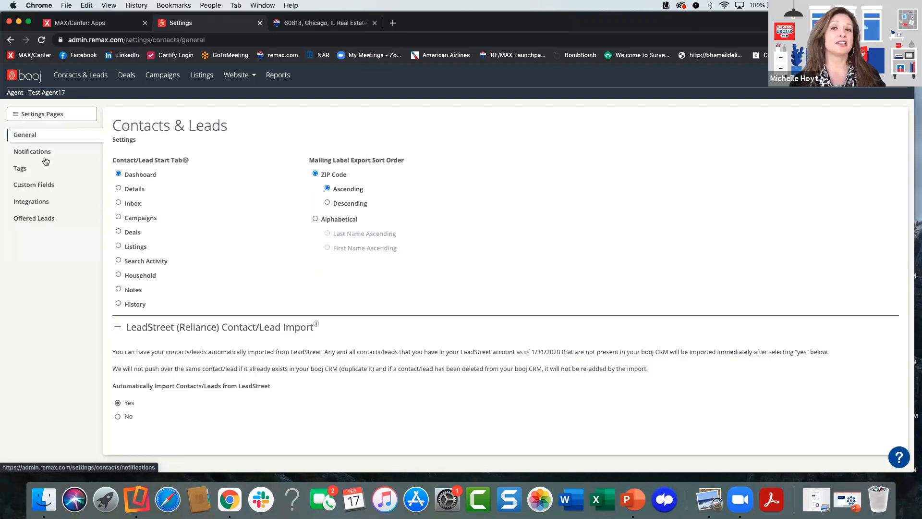
left_click(34, 218)
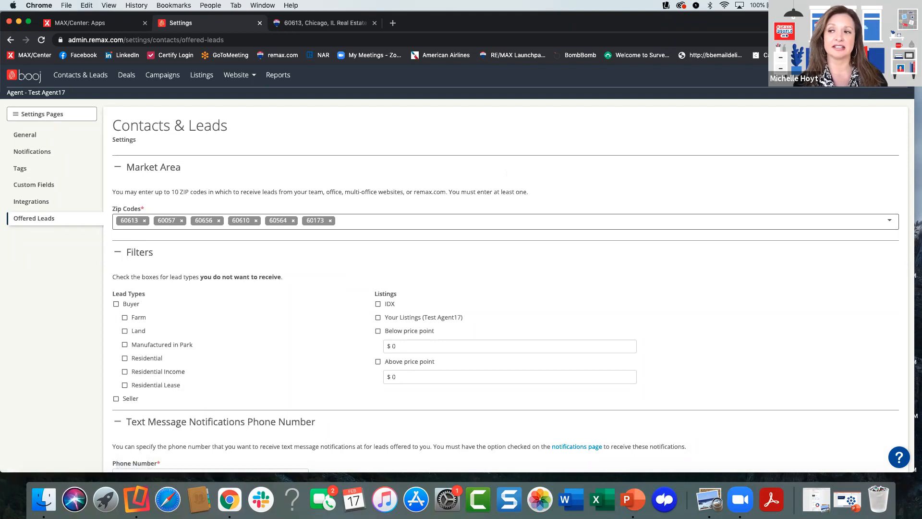
left_click(893, 76)
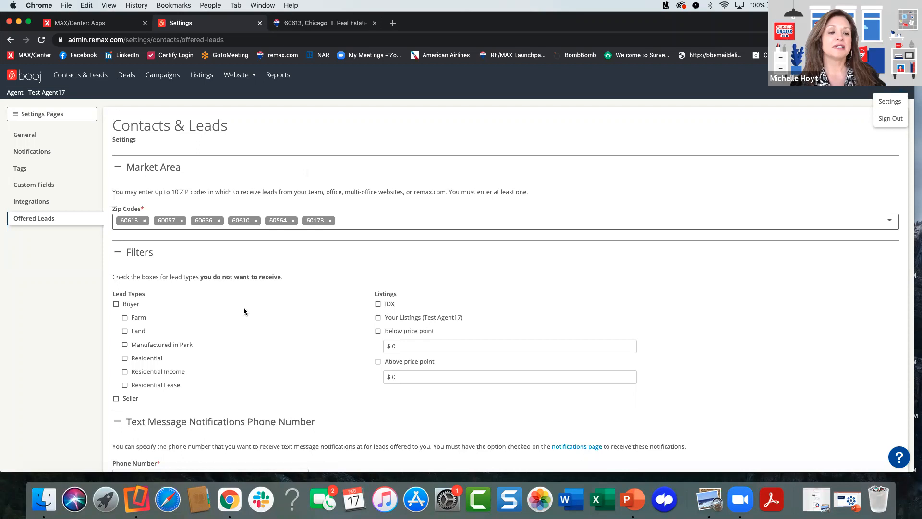
scroll(259, 305, "down", 2)
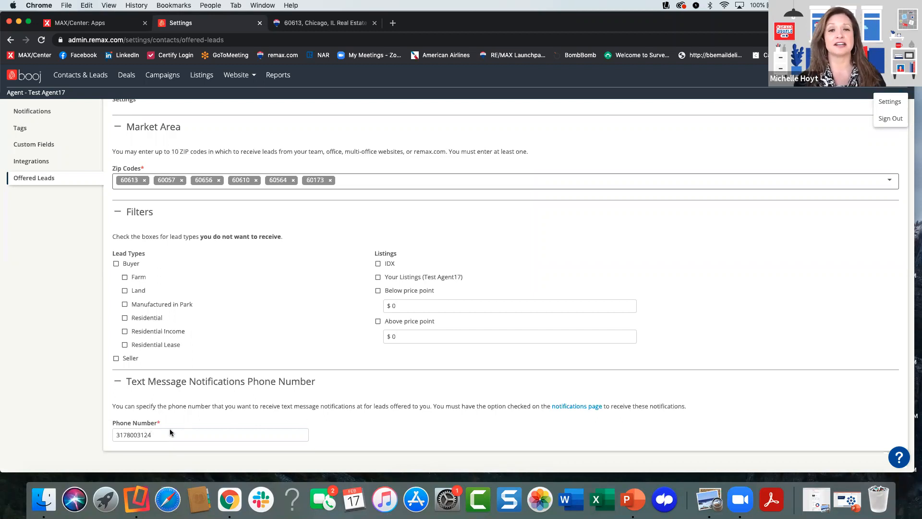
scroll(264, 297, "up", 2)
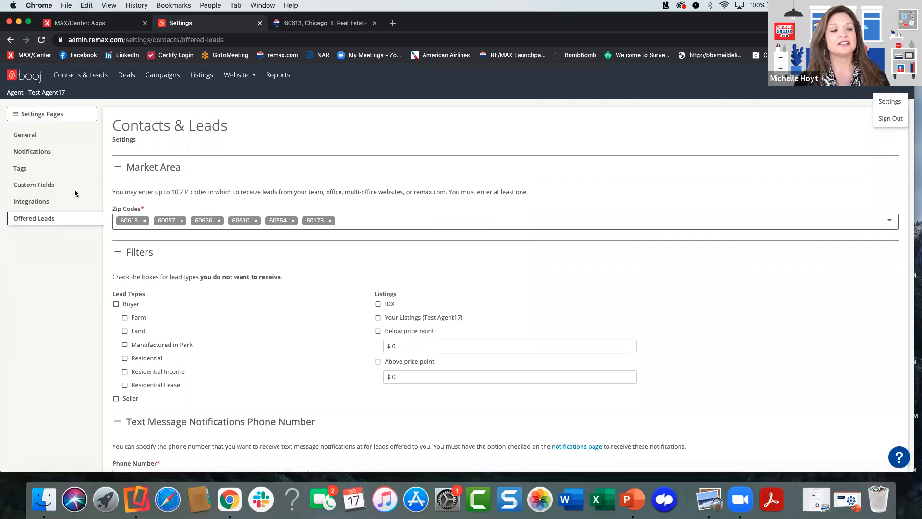
left_click(29, 152)
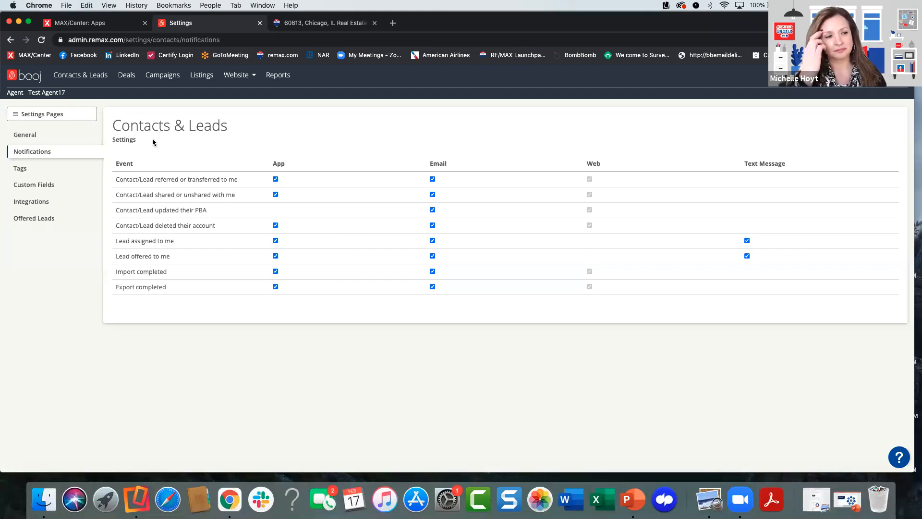
- Examine the names, types and colors of the existing tags in the Contacts & Leads settings
left_click(21, 169)
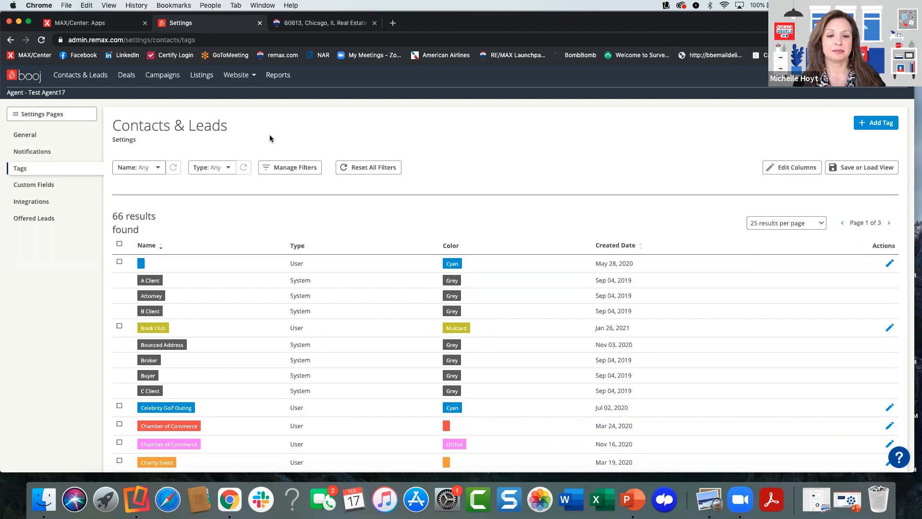
scroll(263, 237, "down", 2)
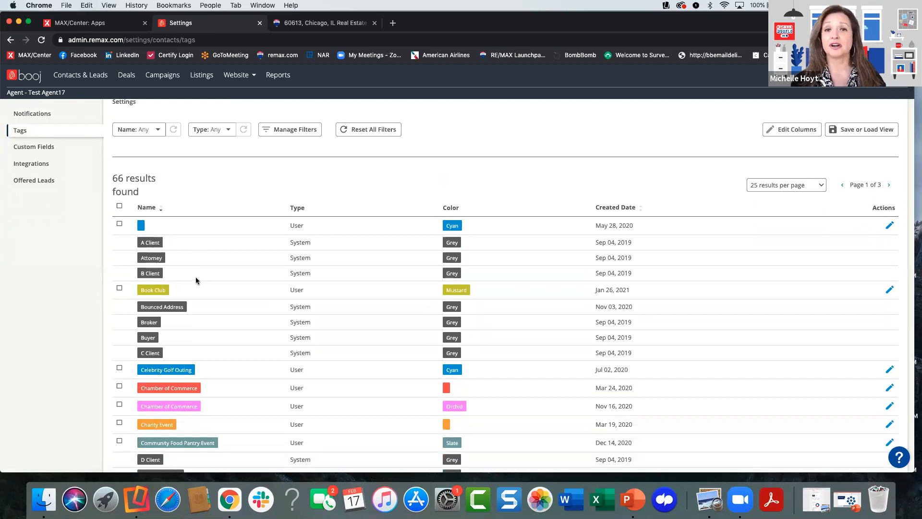
scroll(218, 274, "down", 3)
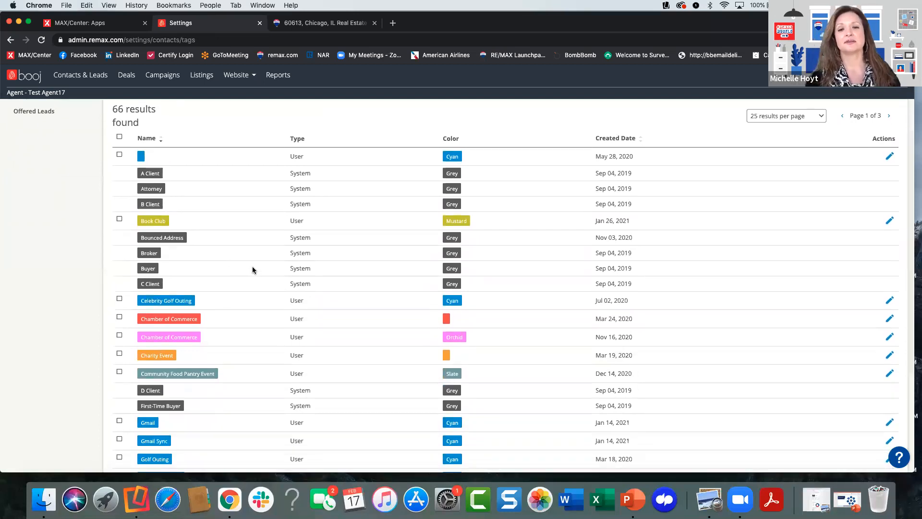
scroll(252, 270, "down", 3)
scroll(252, 270, "down", 4)
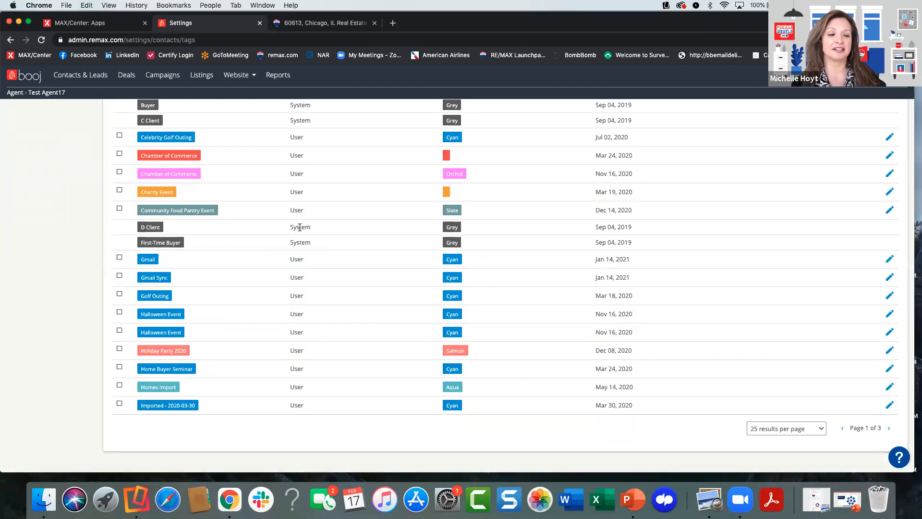
scroll(293, 235, "up", 2)
scroll(293, 235, "up", 2)
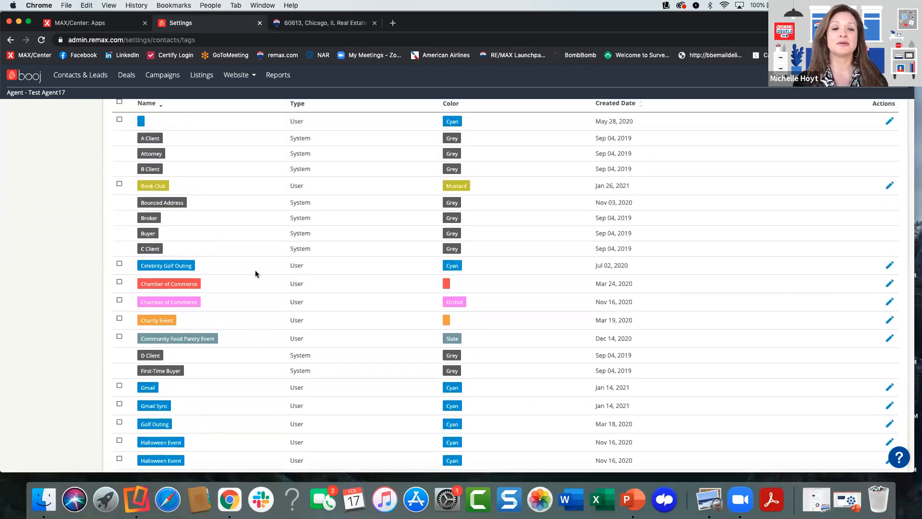
scroll(255, 273, "down", 2)
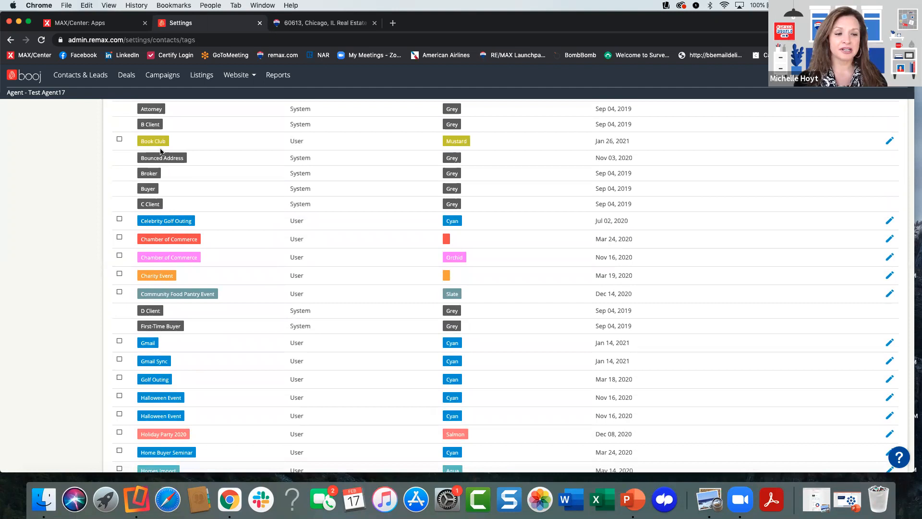
scroll(184, 257, "down", 1)
scroll(185, 284, "down", 3)
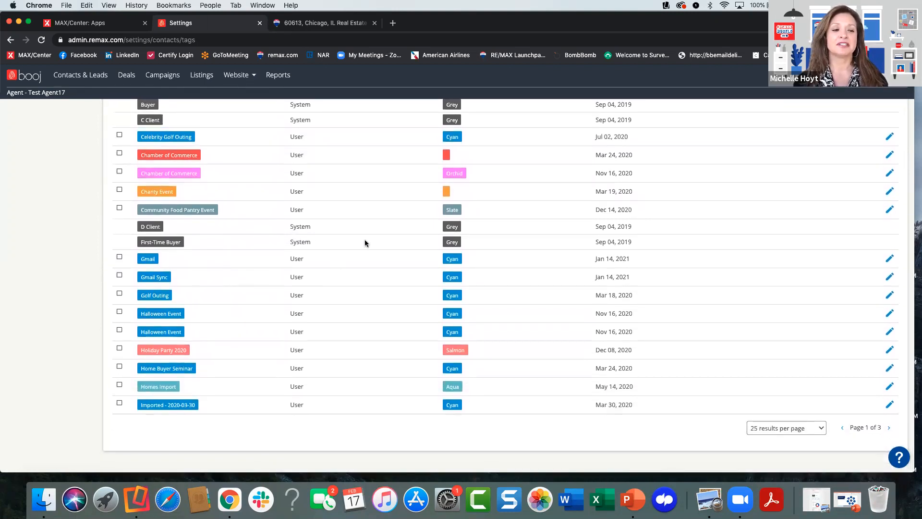
scroll(364, 242, "up", 6)
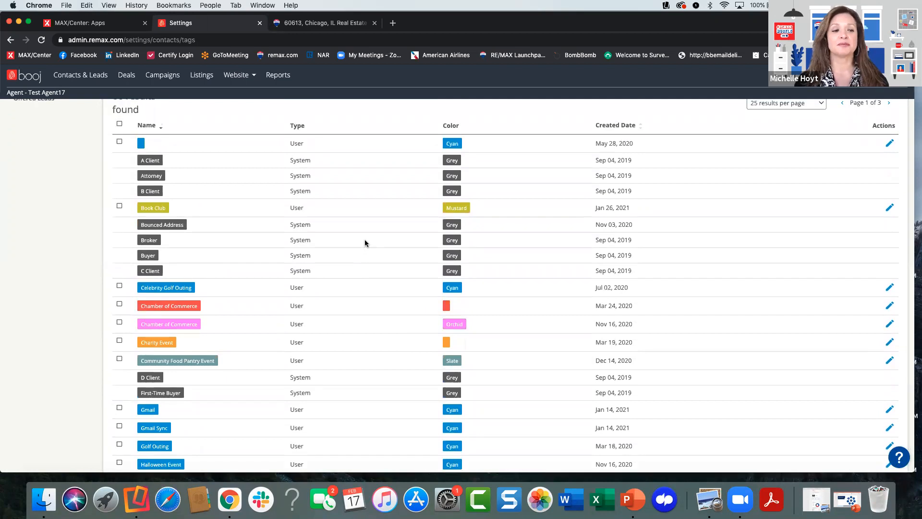
scroll(364, 243, "up", 5)
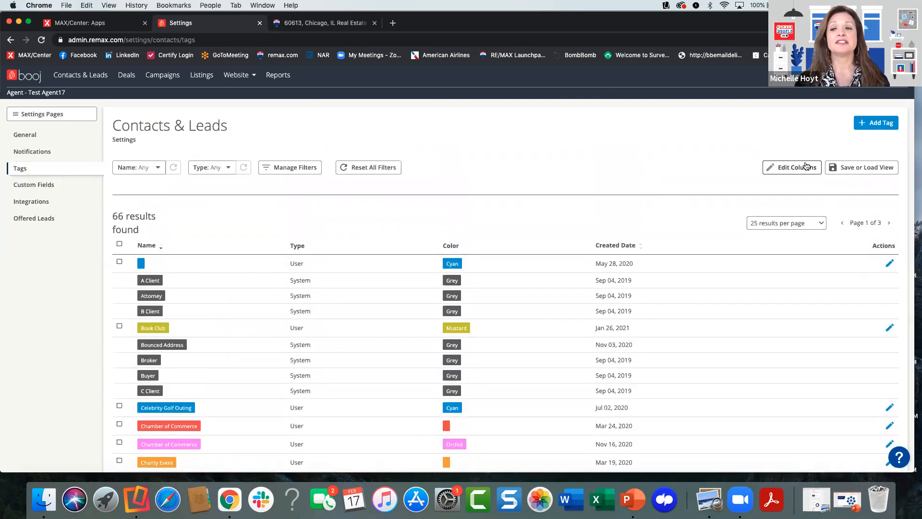
- Start a new contact tag and name it Business Networking Group
left_click(875, 123)
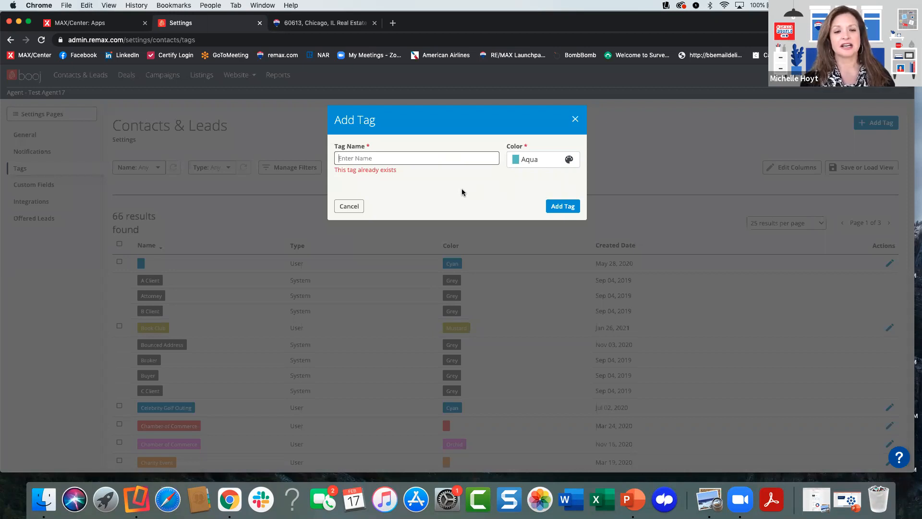
type("Bous")
key("BackSpace")
key("BackSpace")
key("BackSpace")
type("usiness ")
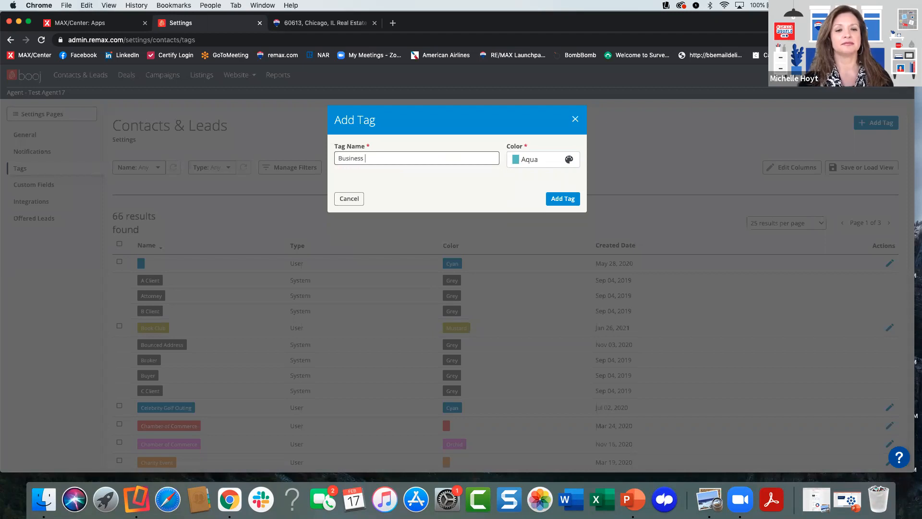
type("Networking ")
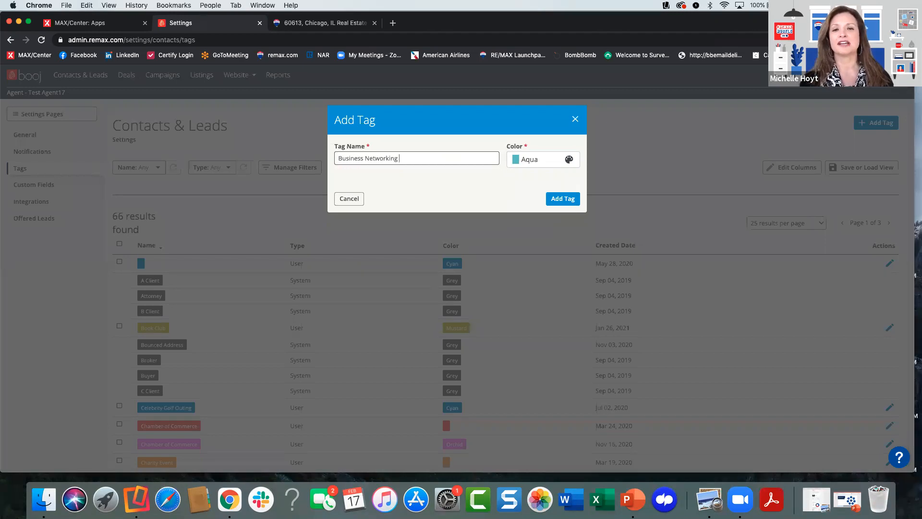
type("Group")
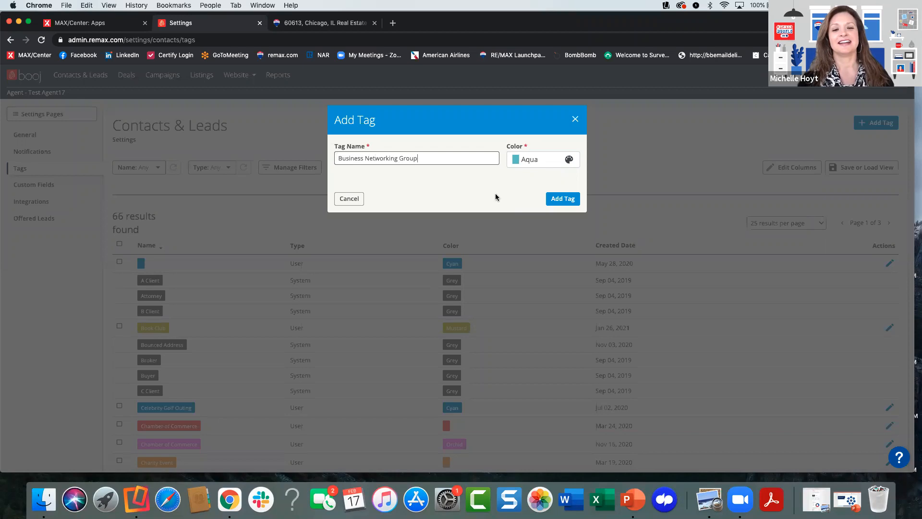
- Set the new tag's color to Amethyst and add the tag
left_click(544, 166)
scroll(555, 218, "down", 2)
scroll(555, 218, "up", 2)
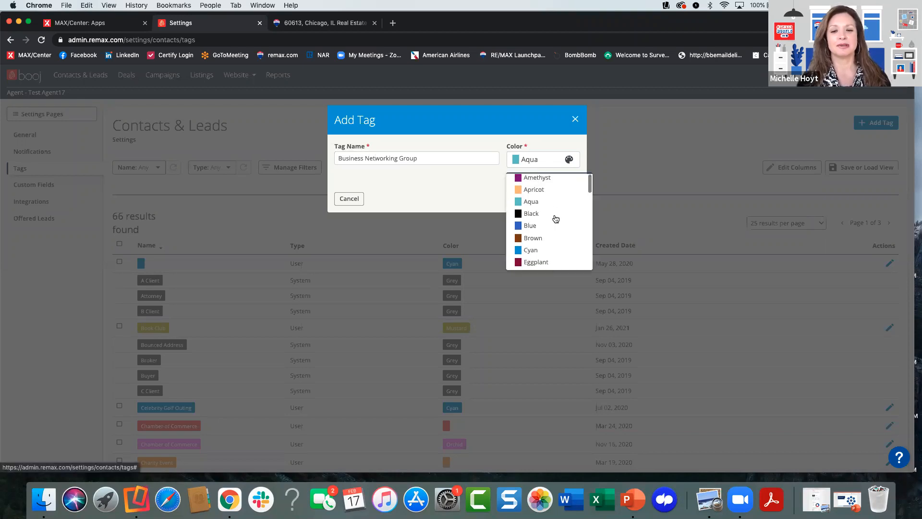
left_click(555, 179)
left_click(557, 199)
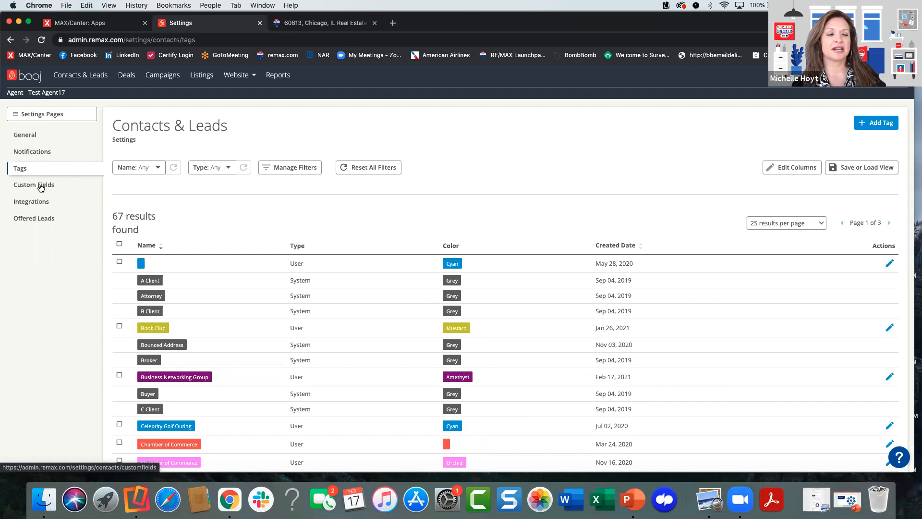
- Add a Text Input custom field labeled Favorite Restaurant to the Contacts & Leads settings
left_click(41, 187)
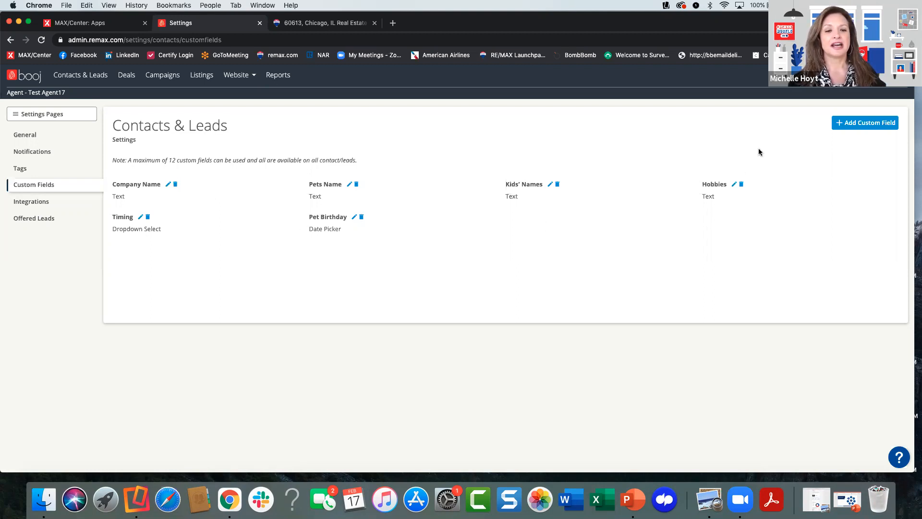
left_click(845, 123)
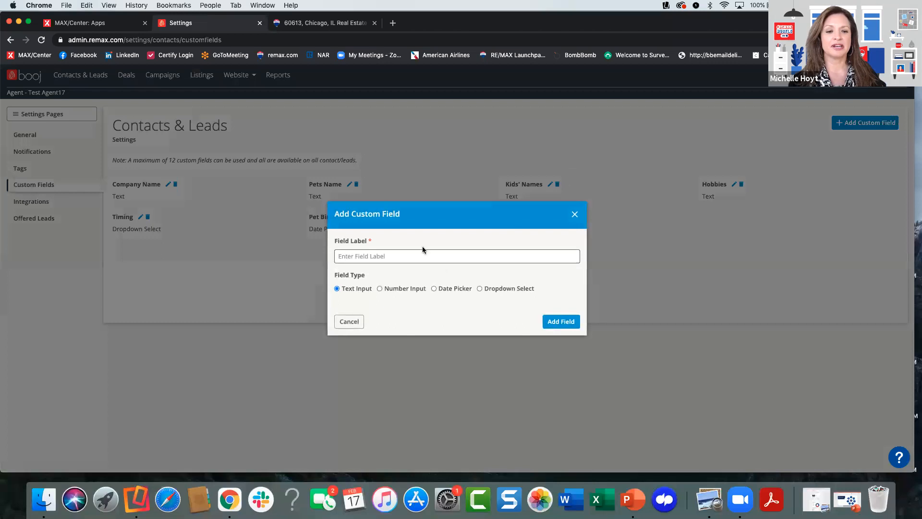
left_click(421, 257)
type("Fav")
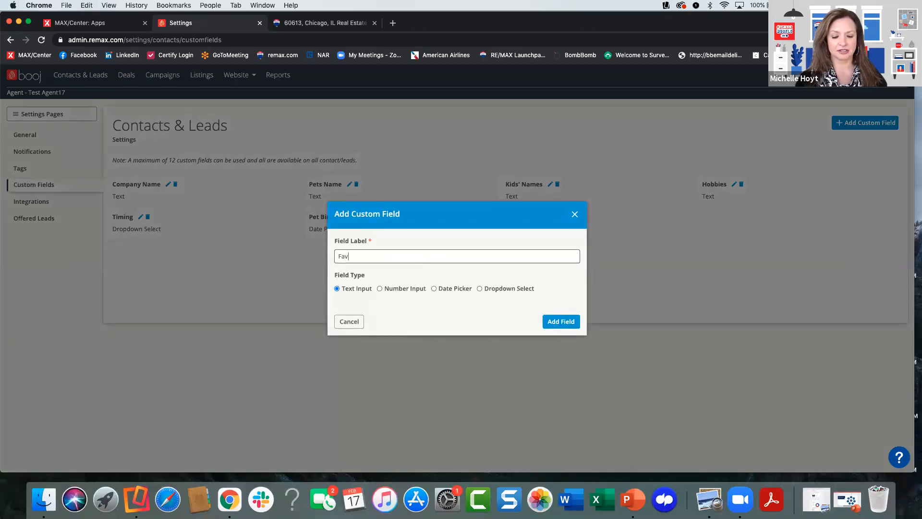
type("orite Res")
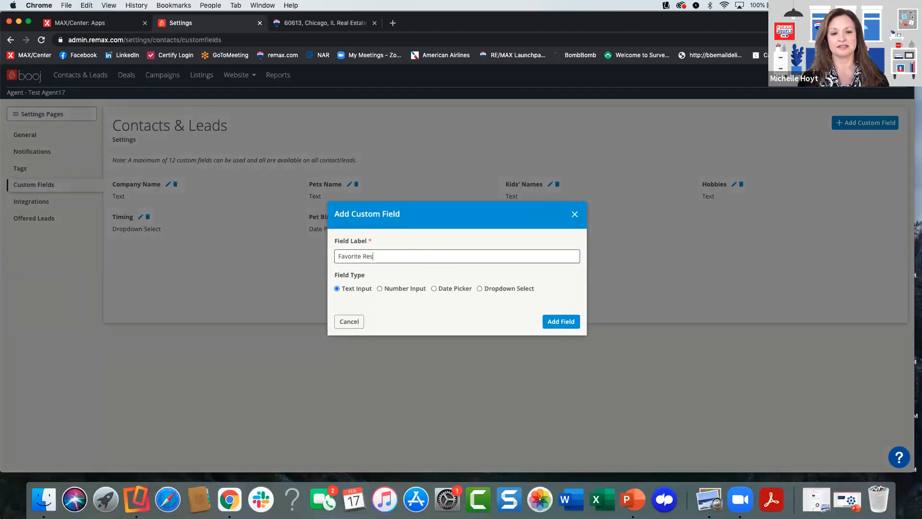
type("taurant")
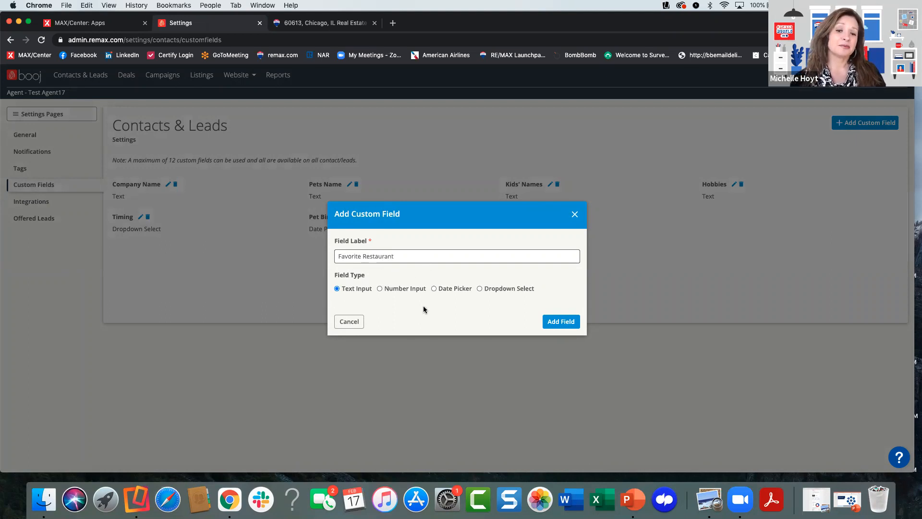
left_click(553, 320)
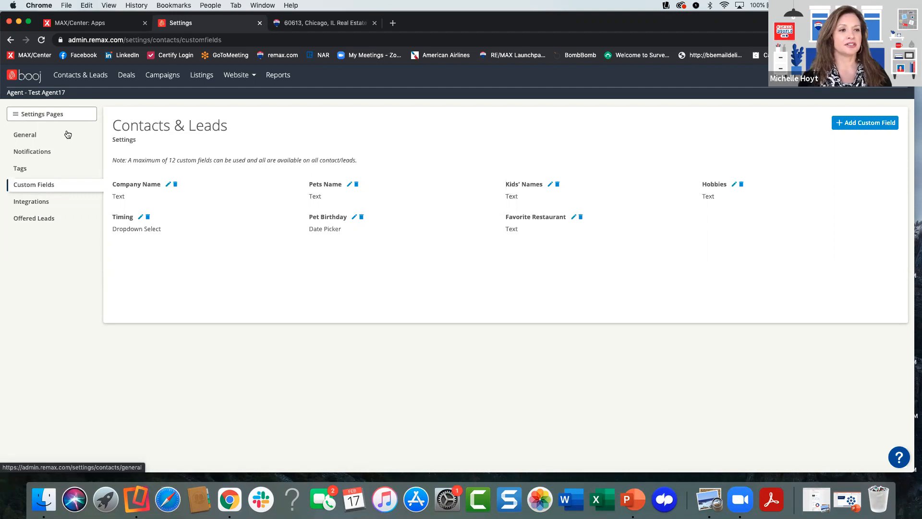
- Open the Contacts & Leads list and reset its Birthday filter
left_click(82, 79)
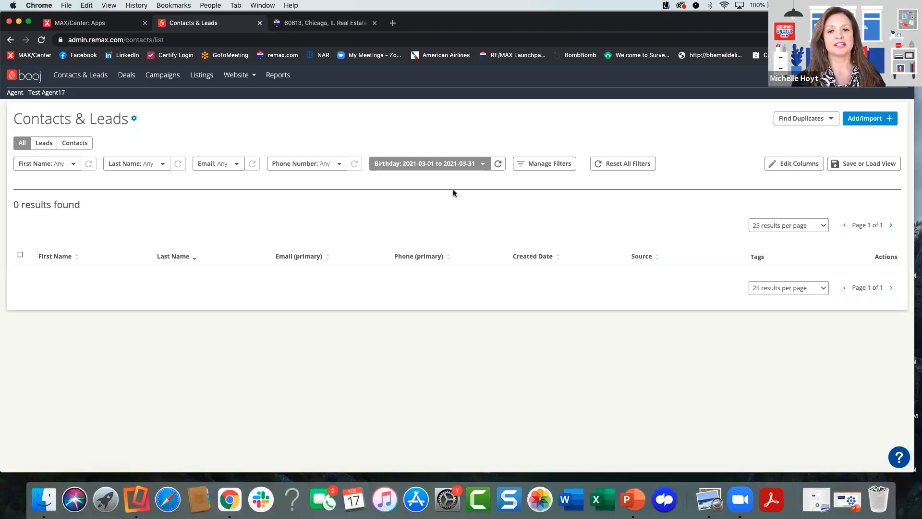
left_click(498, 163)
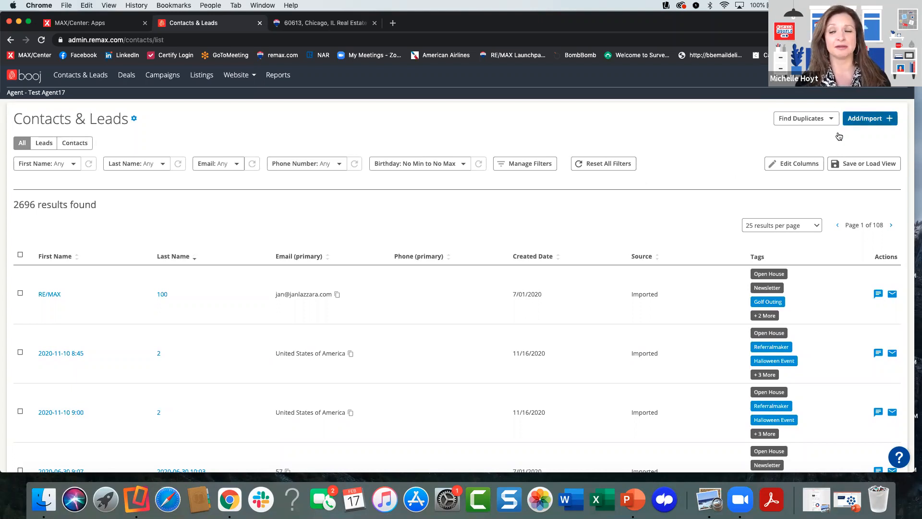
- View the form for adding an individual contact and close it without adding one
left_click(861, 121)
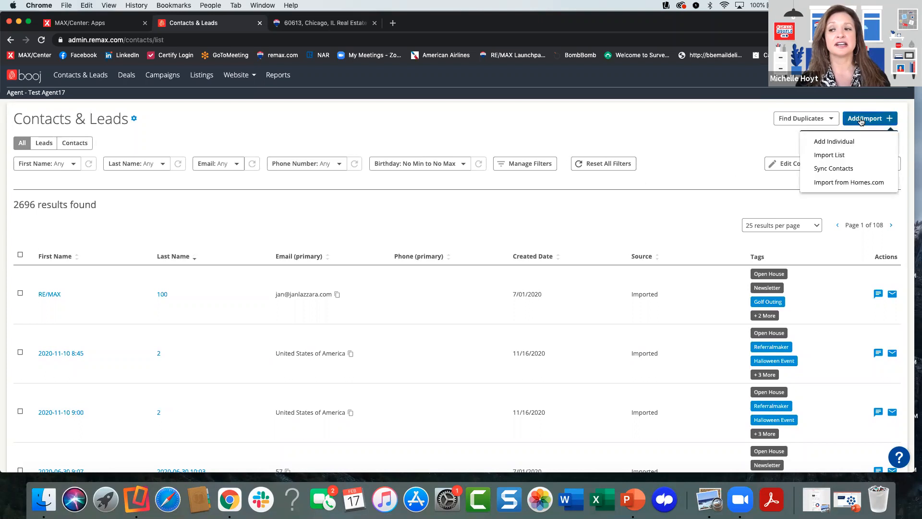
left_click(848, 142)
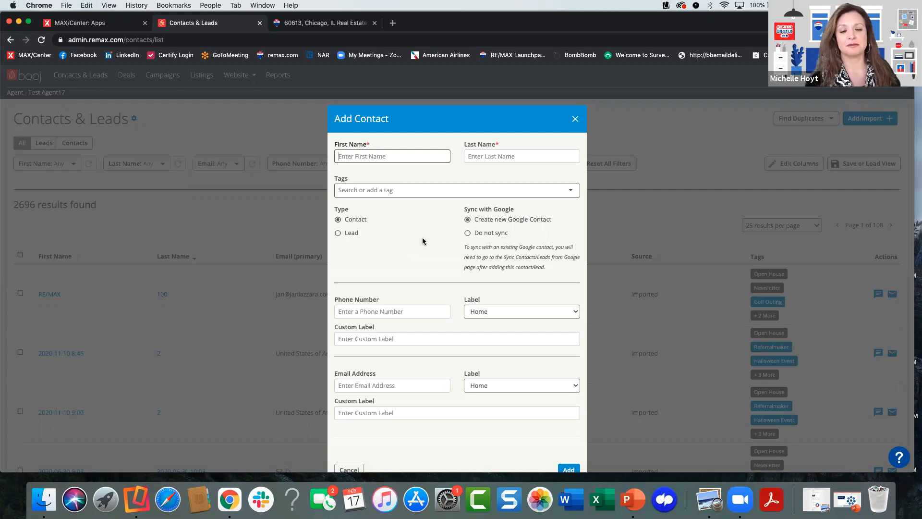
left_click(575, 123)
- Open the contacts and leads list import and review the Previous System choices, leaving it set to None
left_click(867, 119)
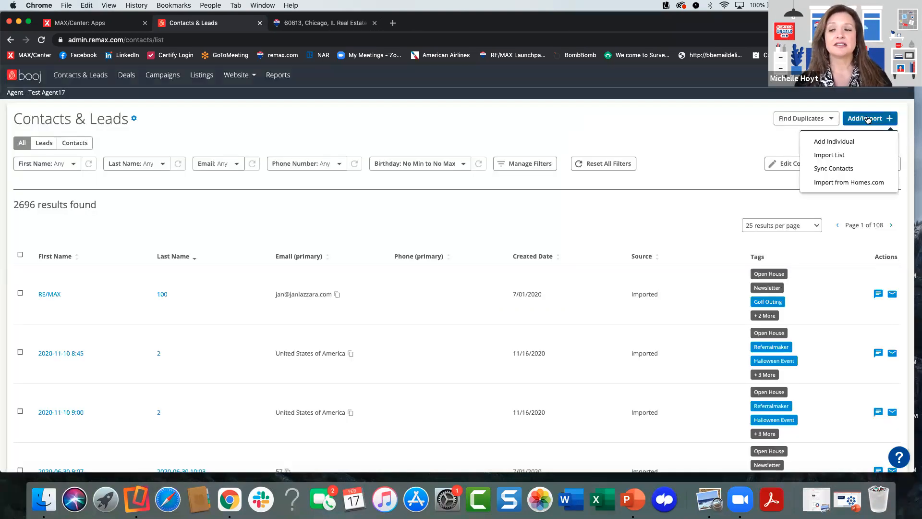
left_click(830, 154)
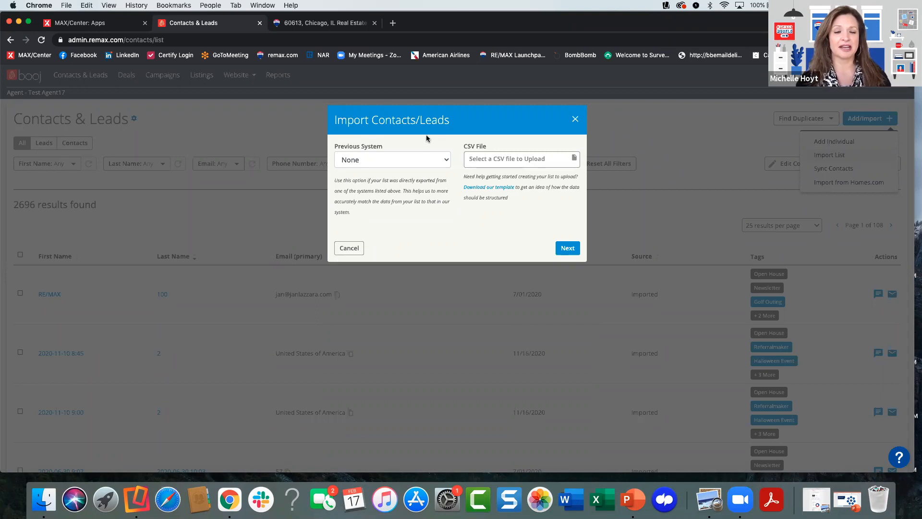
left_click(418, 160)
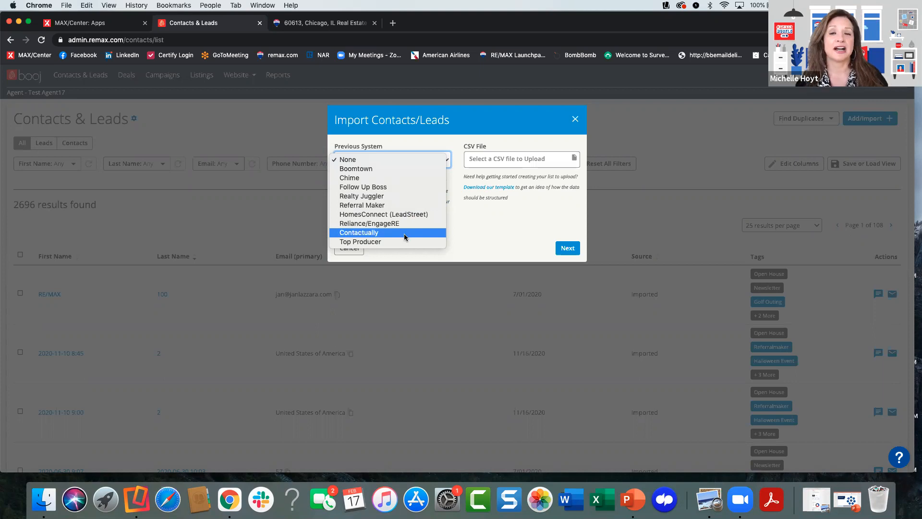
left_click(464, 225)
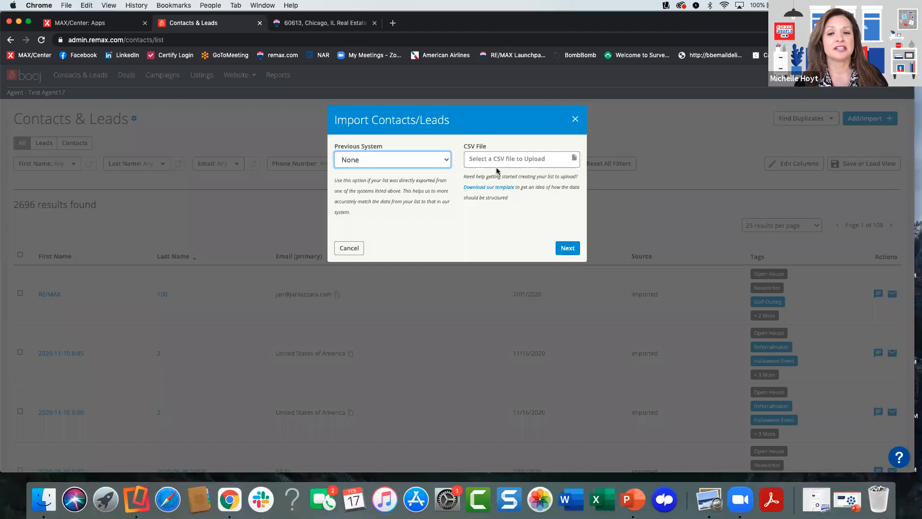
- Select the attendee CSV file from the Downloads folder for the contacts import and proceed to its import options
left_click(499, 164)
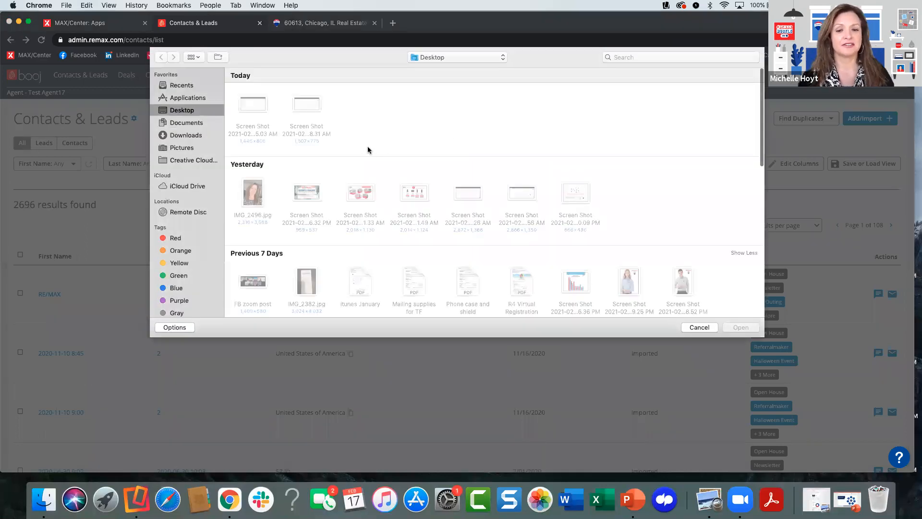
scroll(381, 204, "down", 1)
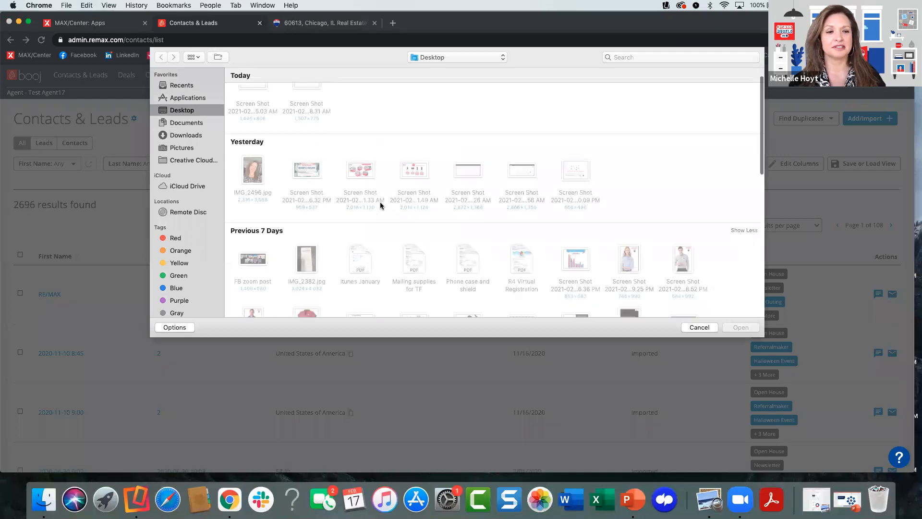
left_click(177, 136)
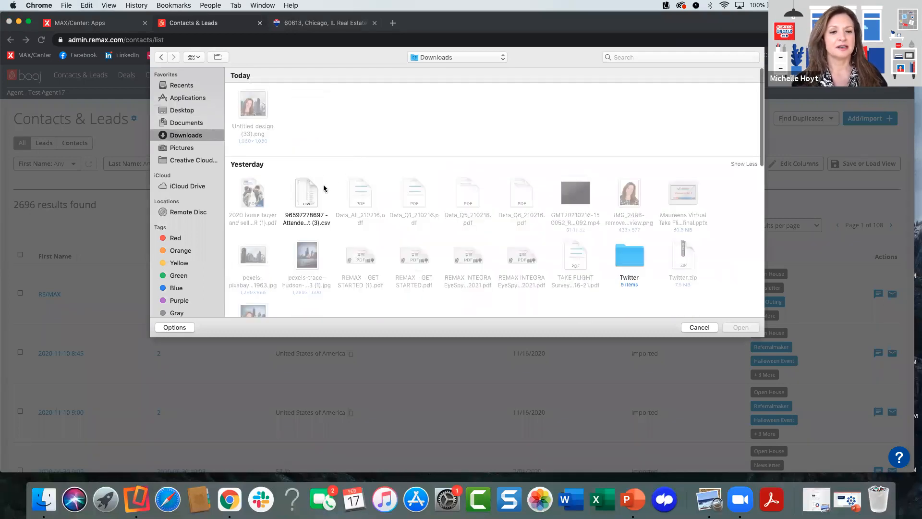
scroll(330, 217, "down", 3)
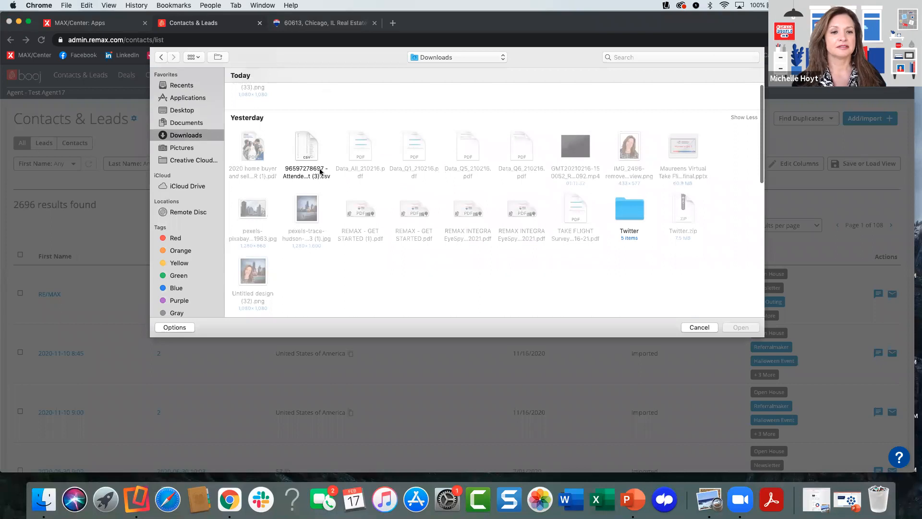
double_click(312, 145)
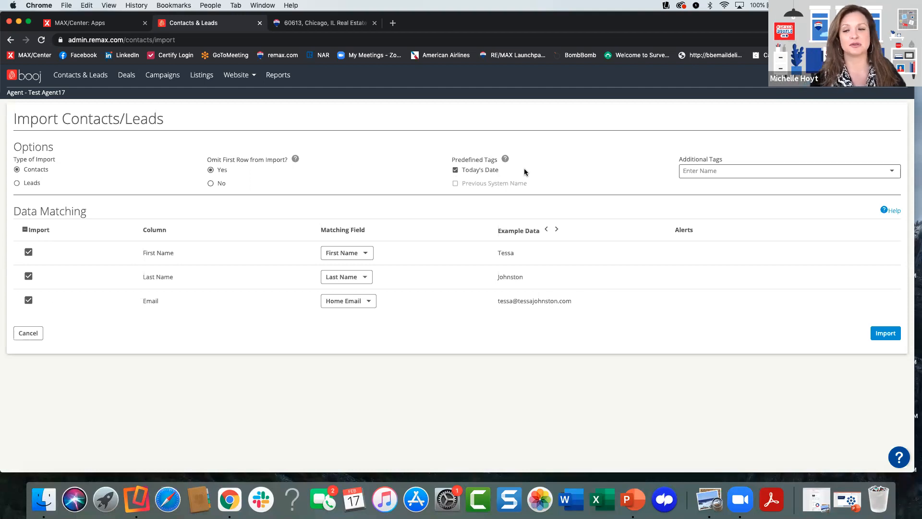
left_click(711, 172)
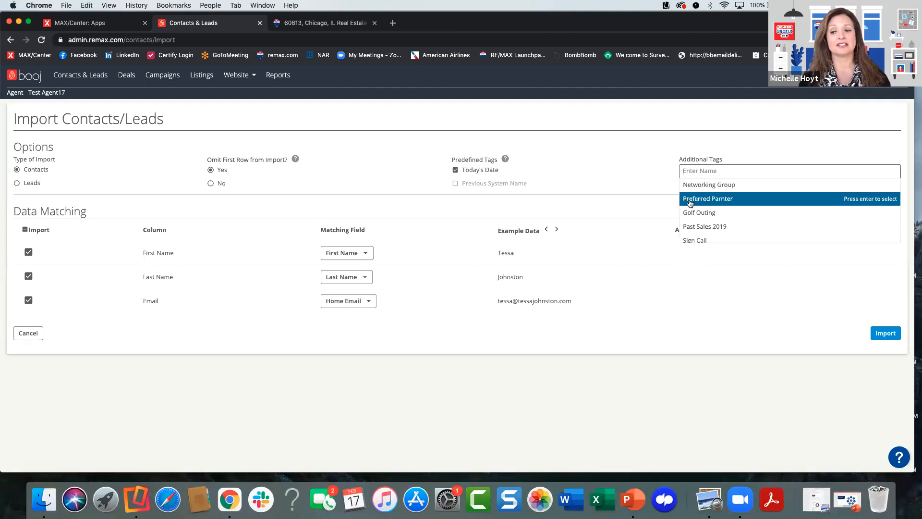
left_click(692, 212)
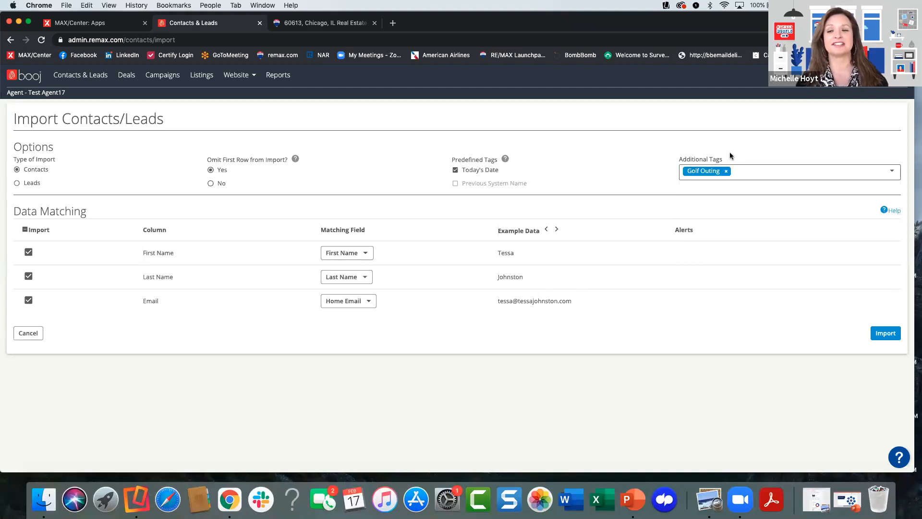
left_click(726, 171)
- Add the Pie List tag to the contacts import and review the import confirmation summary, cancelling without importing
left_click(722, 170)
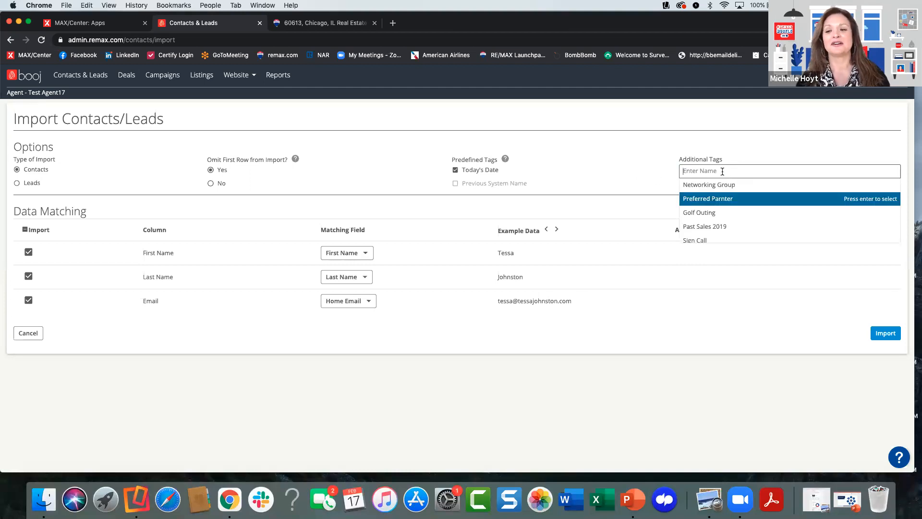
scroll(734, 216, "down", 3)
scroll(742, 222, "down", 2)
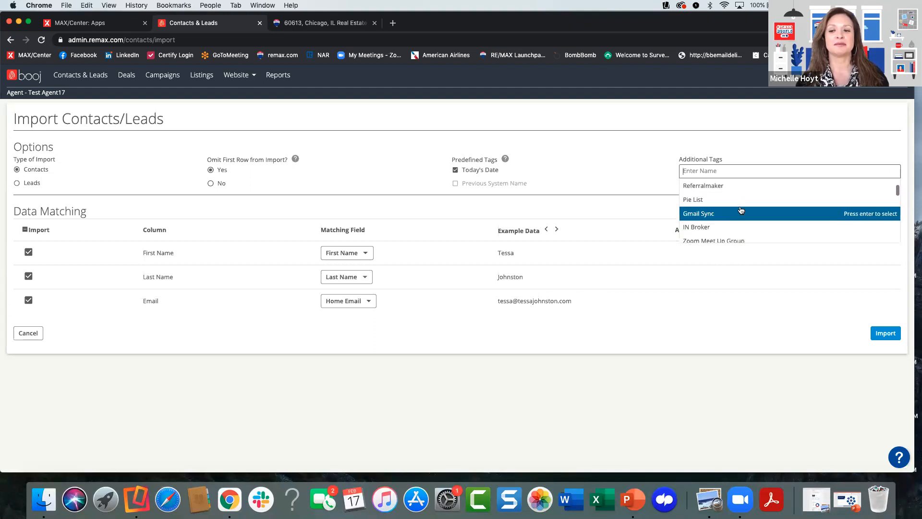
left_click(740, 199)
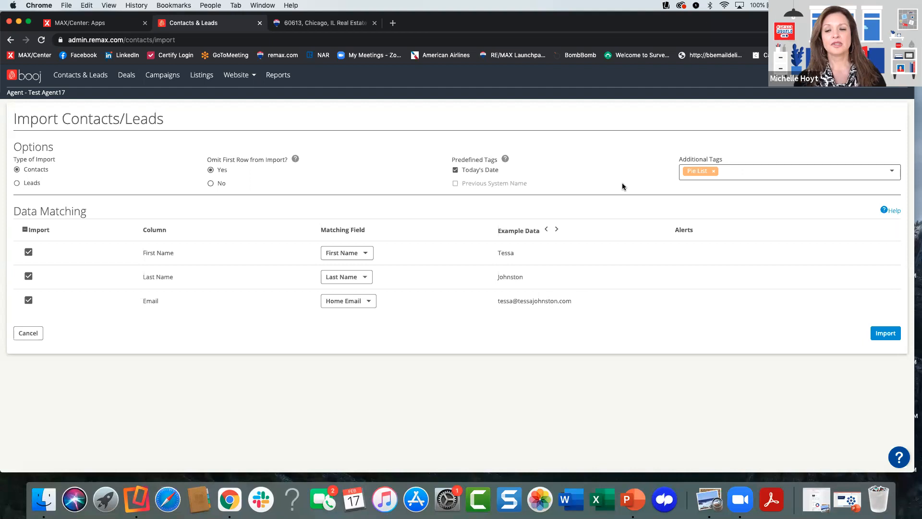
left_click(879, 335)
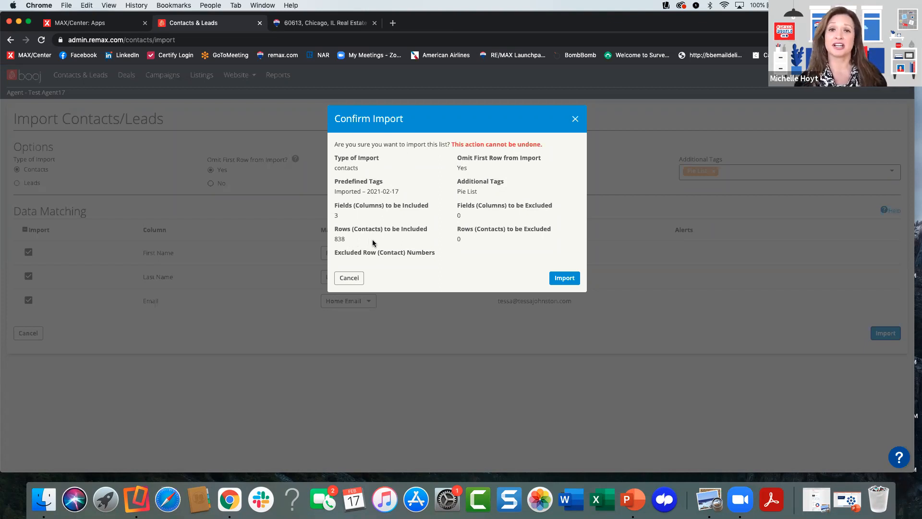
left_click(349, 278)
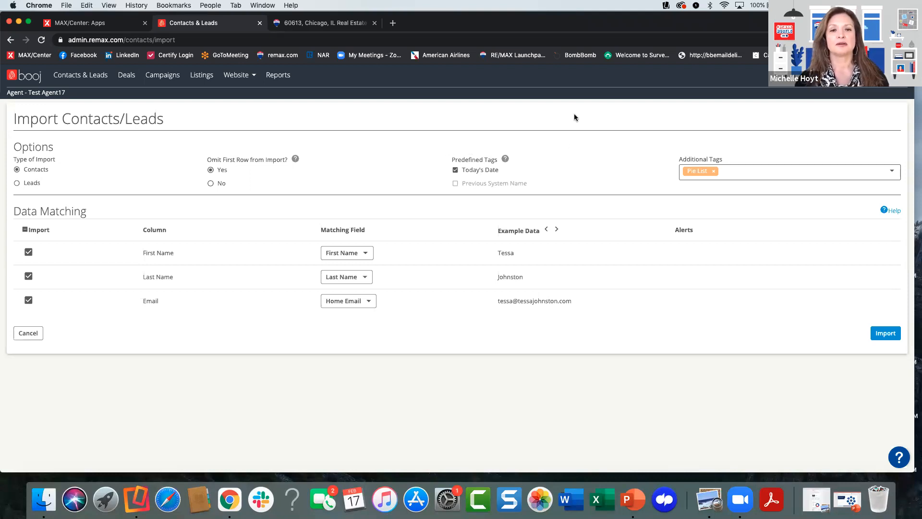
- Switch to MAX/Center, open the agent's profile for updating, and review its general, contact, professional and personal details
left_click(114, 24)
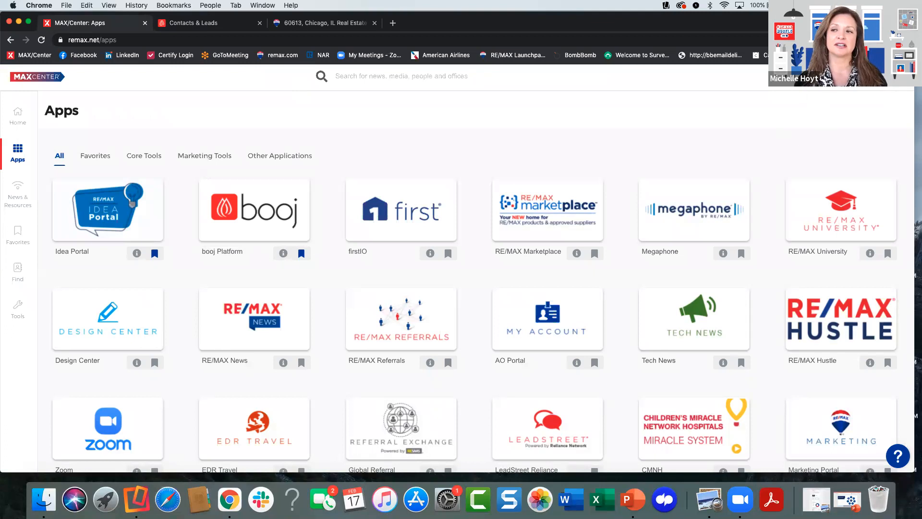
left_click(894, 76)
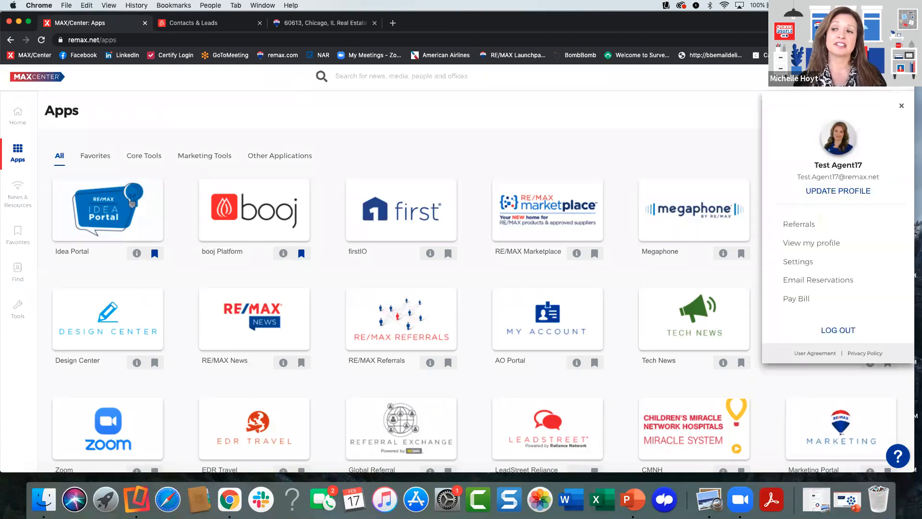
left_click(836, 193)
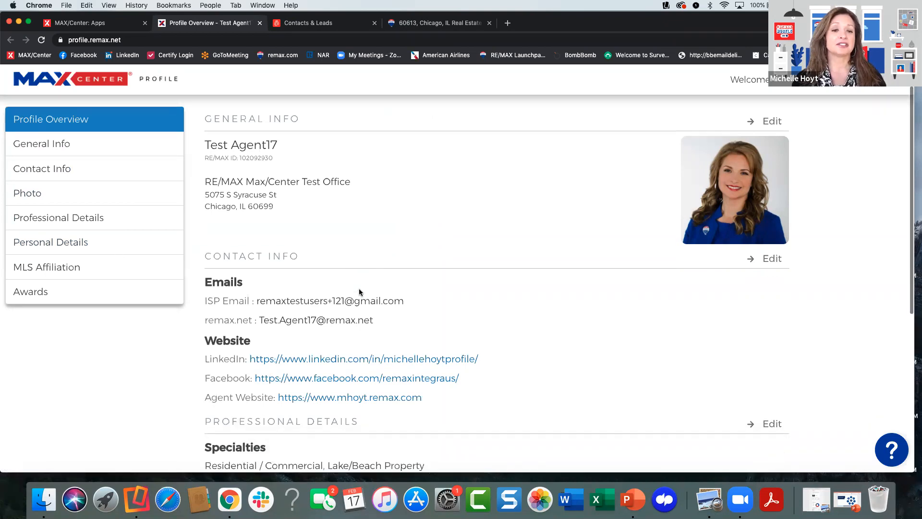
scroll(359, 288, "down", 5)
scroll(359, 289, "down", 2)
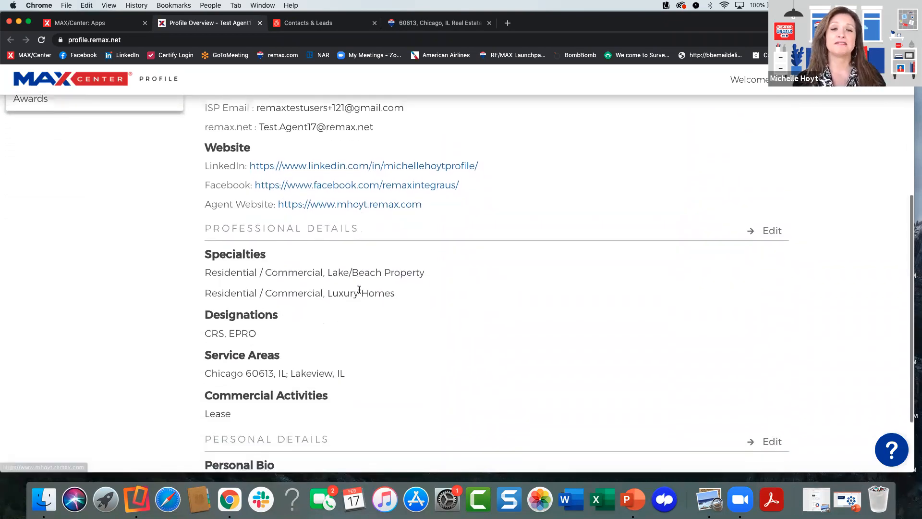
scroll(359, 288, "down", 1)
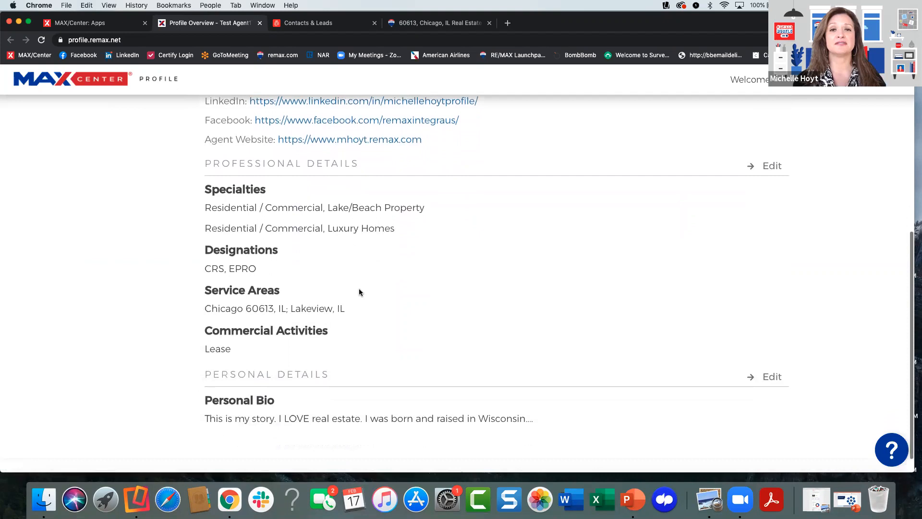
scroll(366, 280, "up", 4)
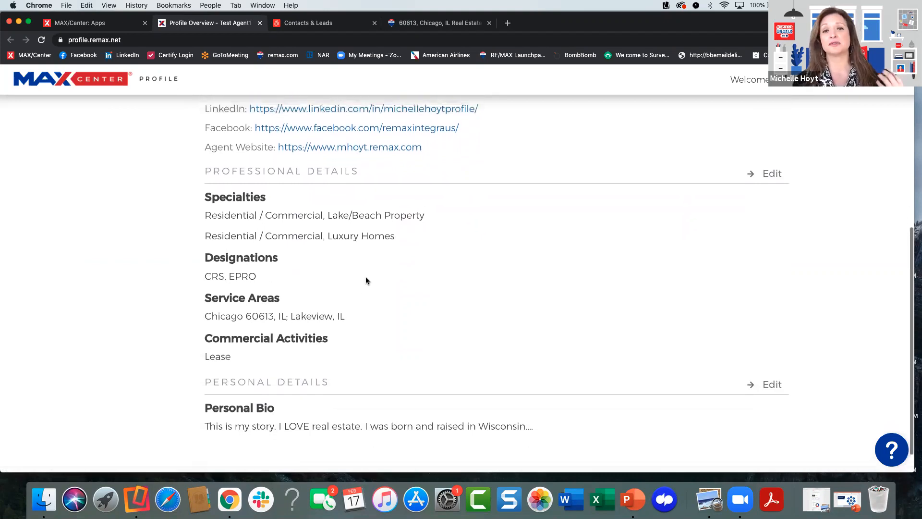
scroll(365, 281, "up", 4)
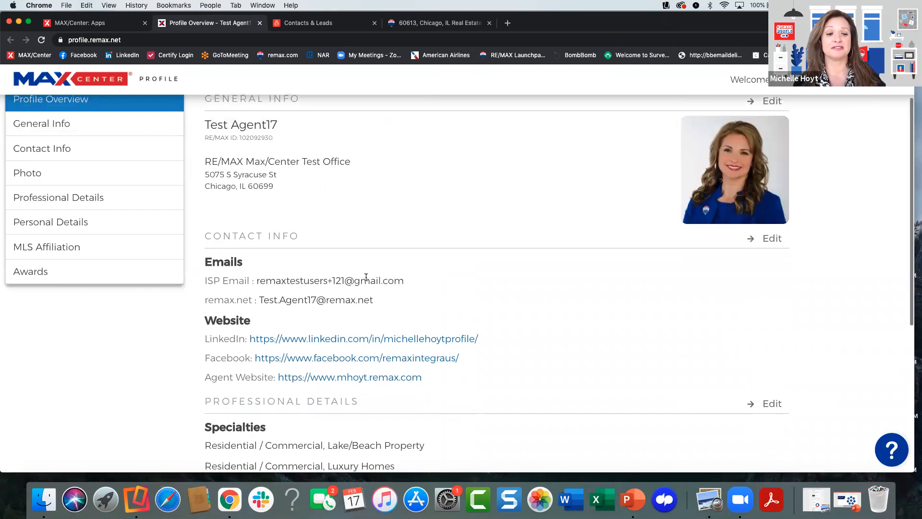
scroll(366, 277, "down", 1)
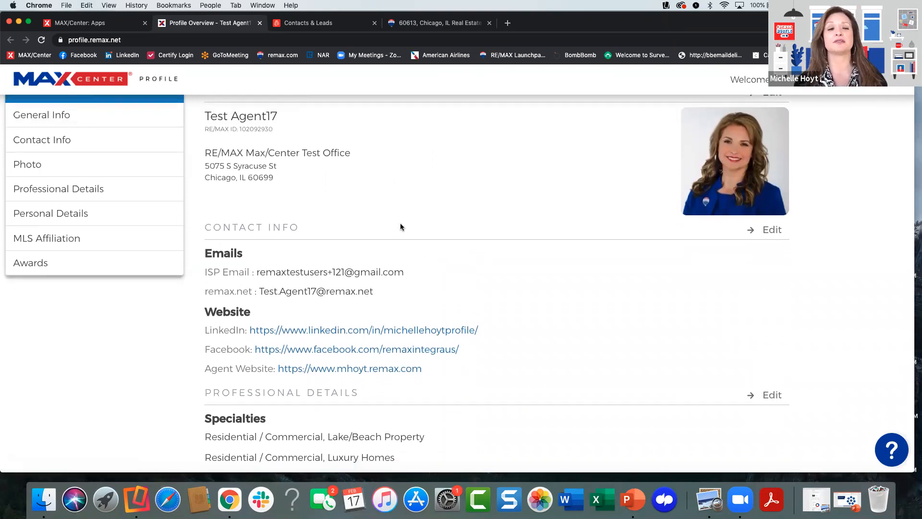
scroll(341, 197, "up", 1)
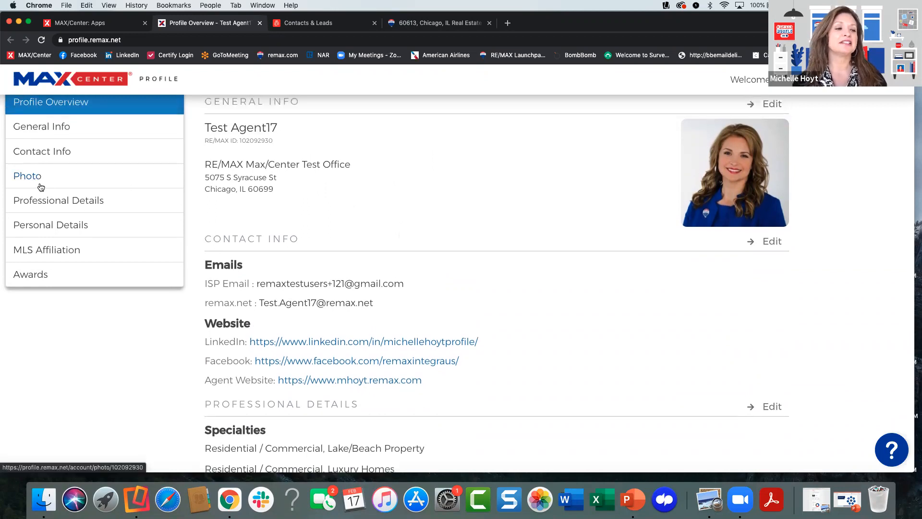
- Open the profile's MLS affiliation information and examine the form for adding an REcolorado affiliation by Agent MLS Id
left_click(46, 252)
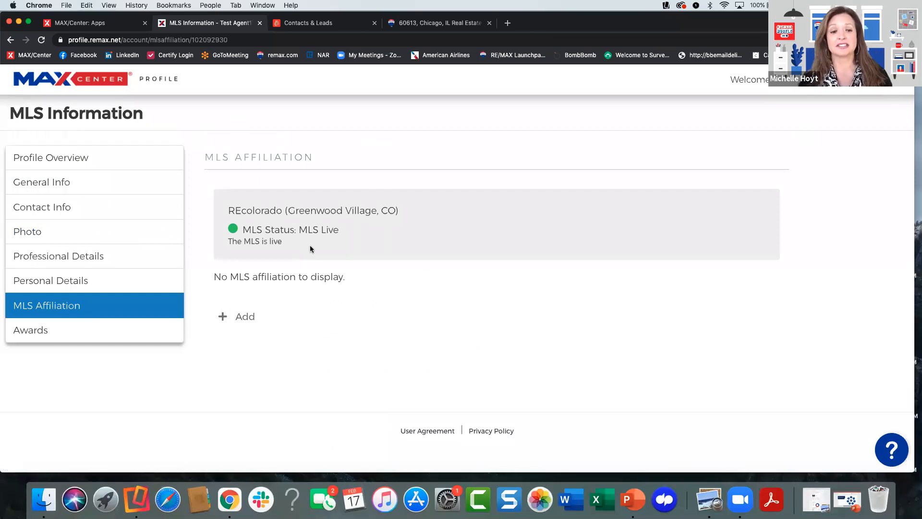
left_click(245, 316)
scroll(357, 340, "down", 1)
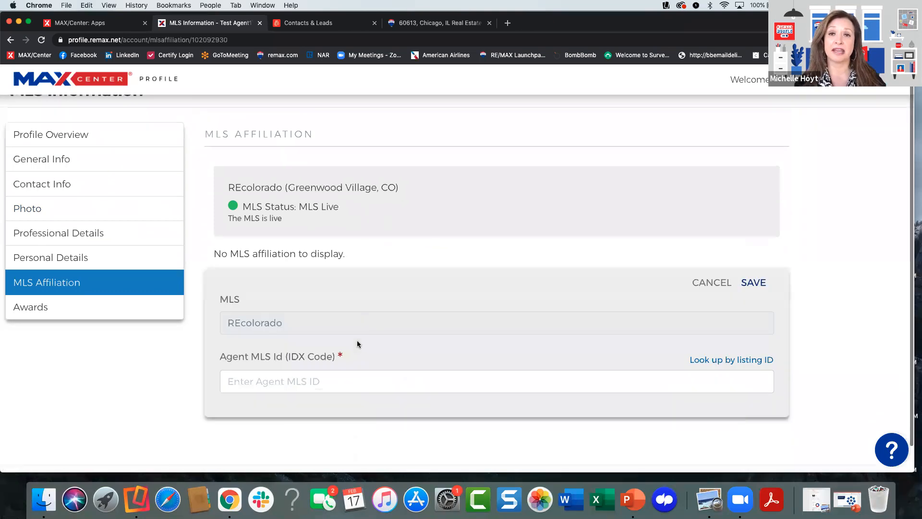
scroll(357, 340, "down", 1)
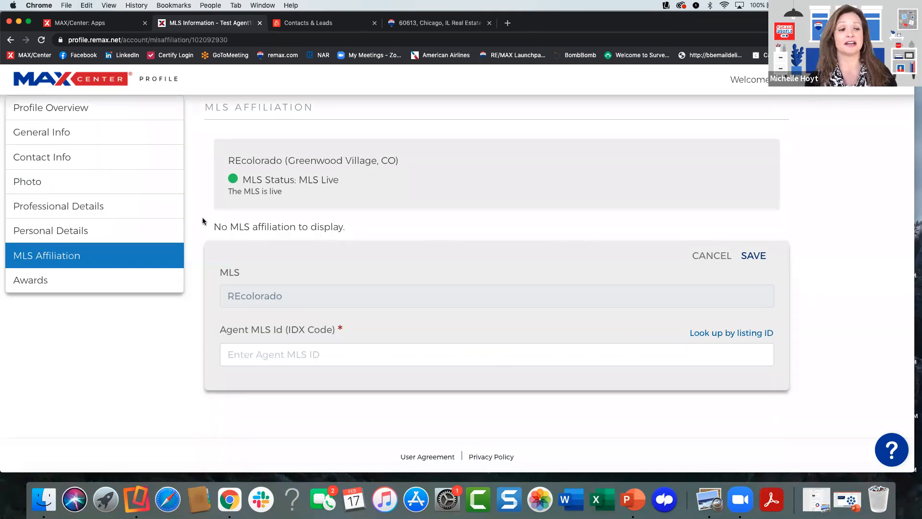
scroll(203, 221, "up", 2)
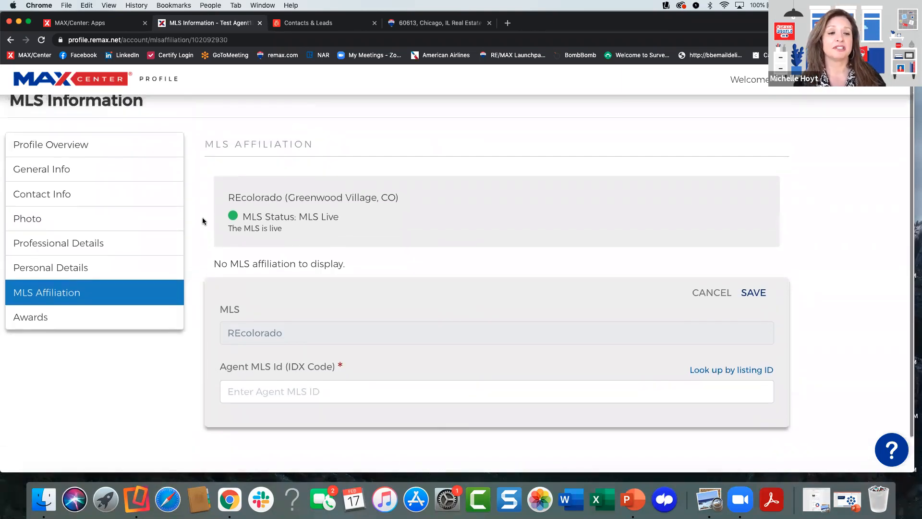
scroll(202, 217, "up", 1)
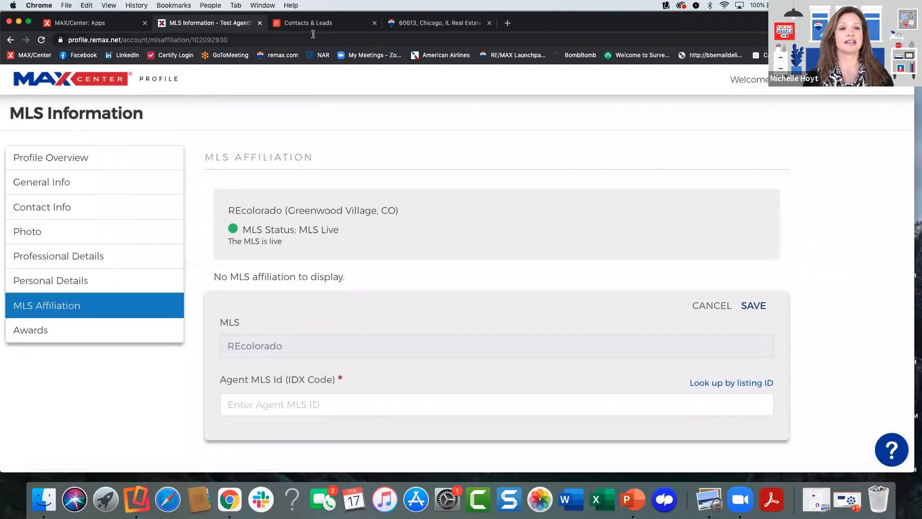
- Return to the Contacts & Leads list, closing the MLS profile page, and review the options for adding or importing contacts
left_click(326, 23)
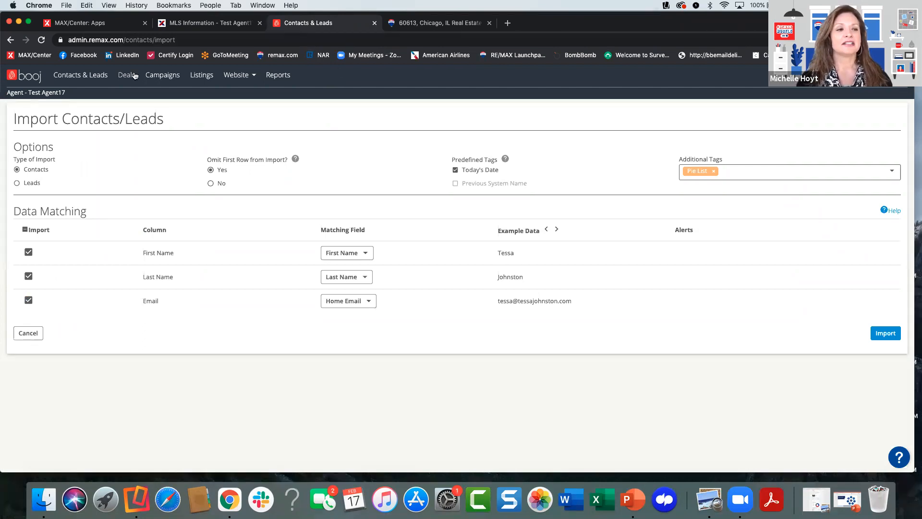
left_click(87, 79)
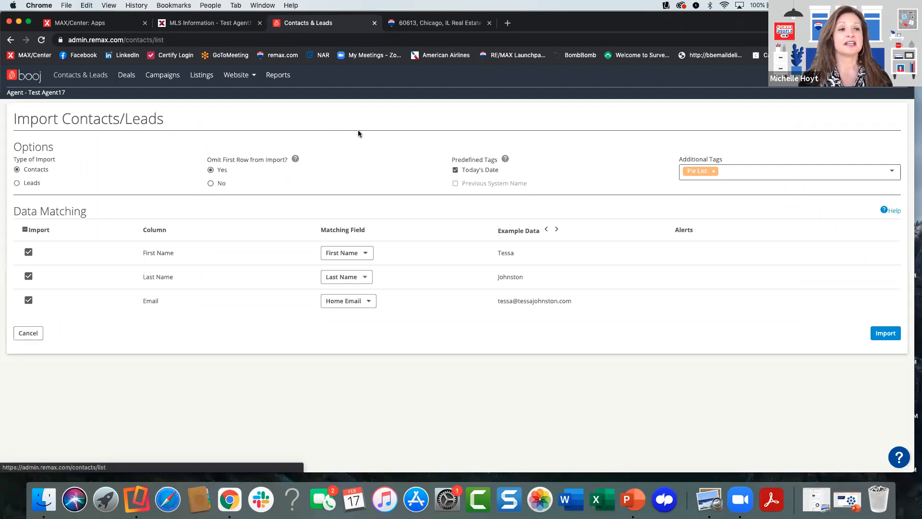
left_click(260, 23)
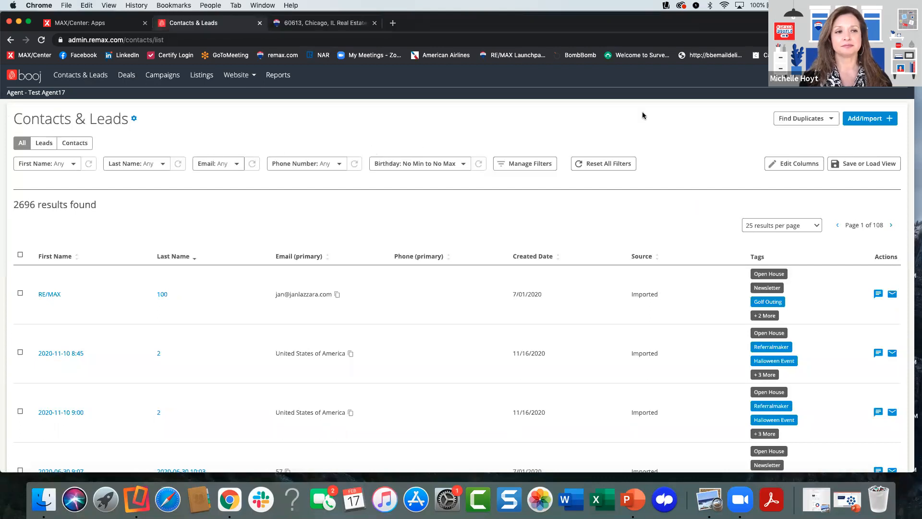
left_click(860, 118)
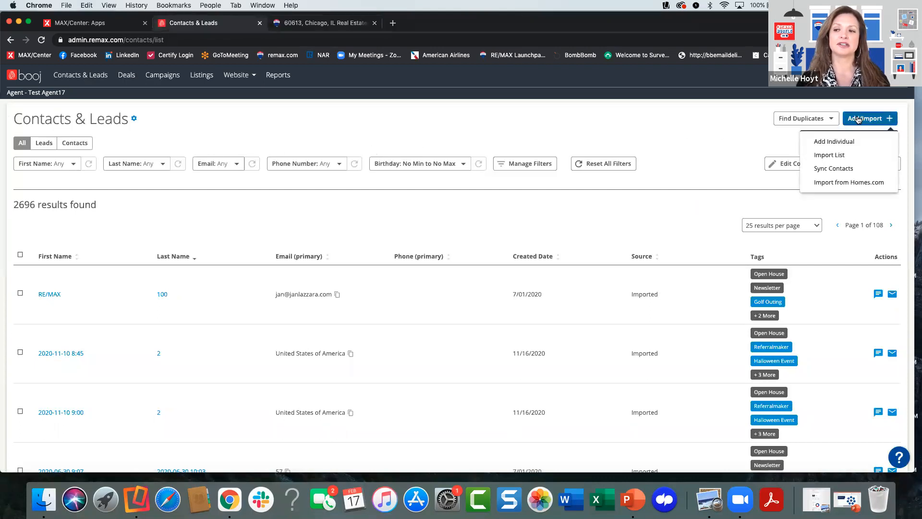
left_click(740, 137)
- Open the account's System integrations settings and review the Lead Forwarding and Marketing services available
mouse_move(894, 76)
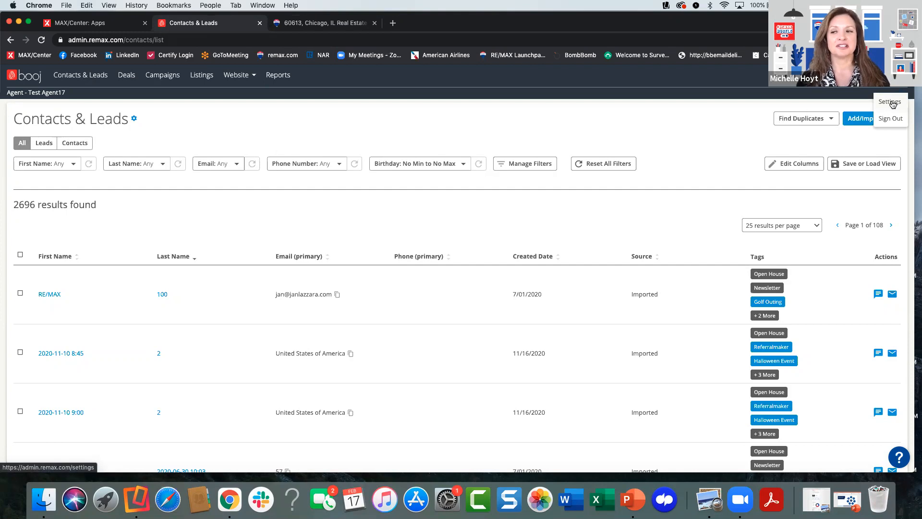
left_click(891, 102)
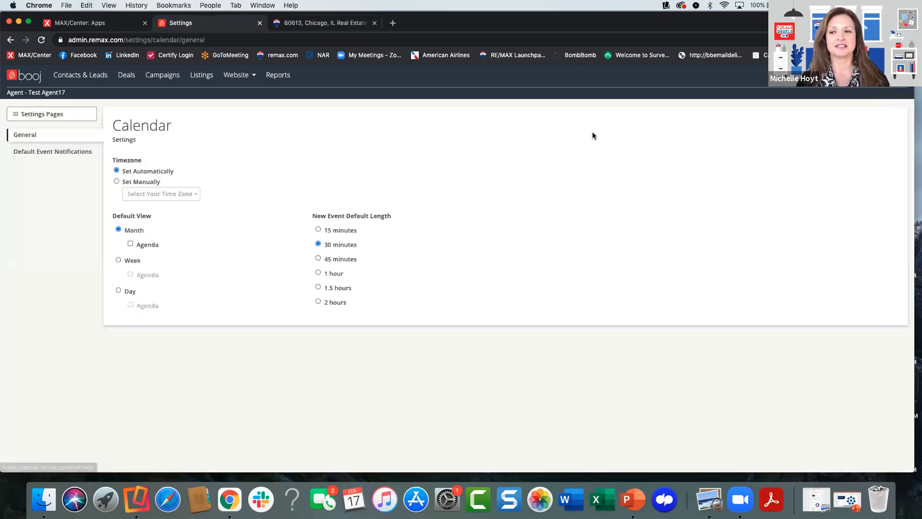
left_click(38, 115)
left_click(33, 231)
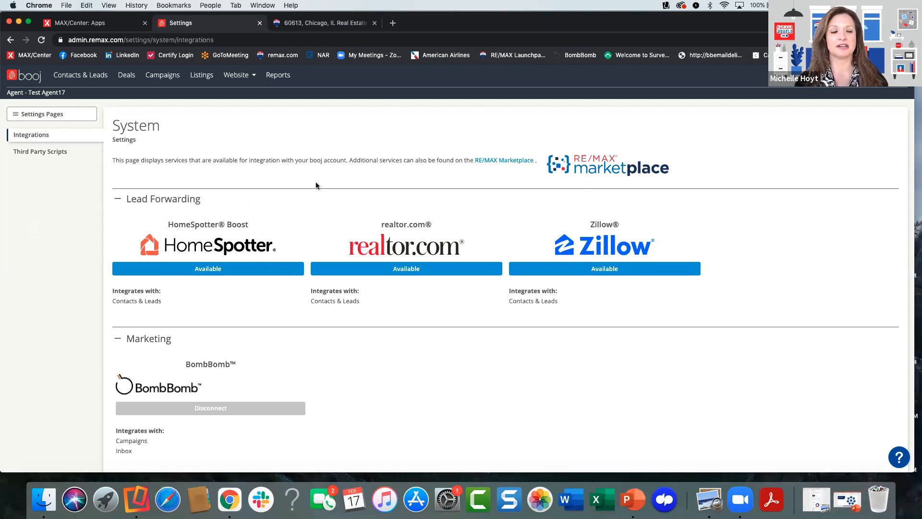
scroll(317, 185, "down", 3)
scroll(330, 202, "up", 3)
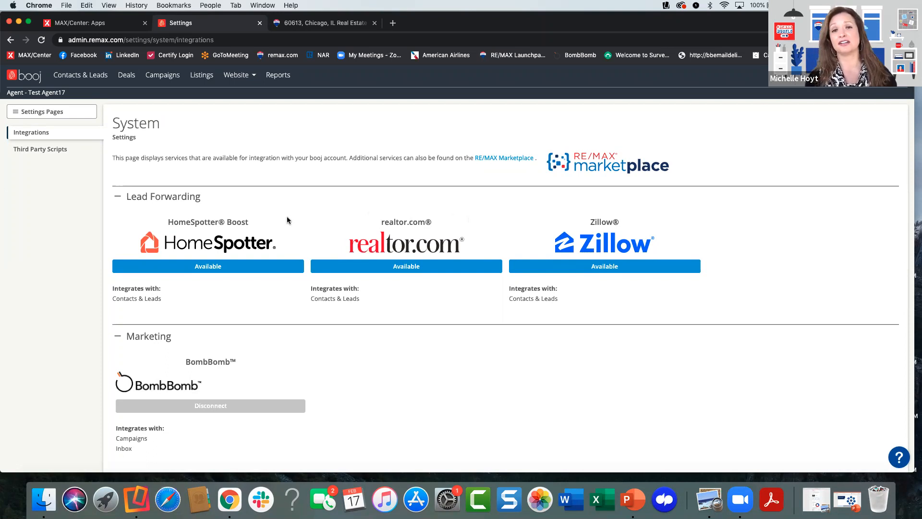
scroll(294, 221, "down", 3)
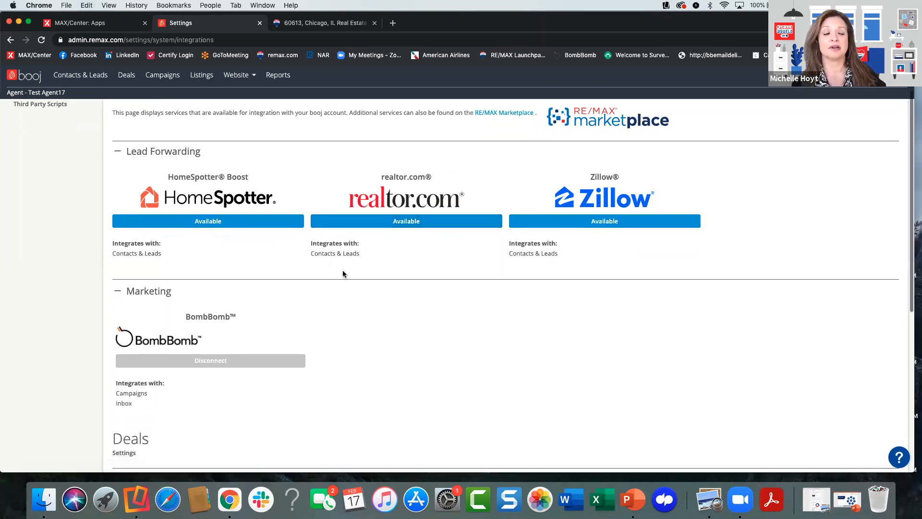
- Examine the System integrations page, covering its Lead Forwarding, Marketing, Transaction Management and Syncing services
scroll(342, 274, "down", 3)
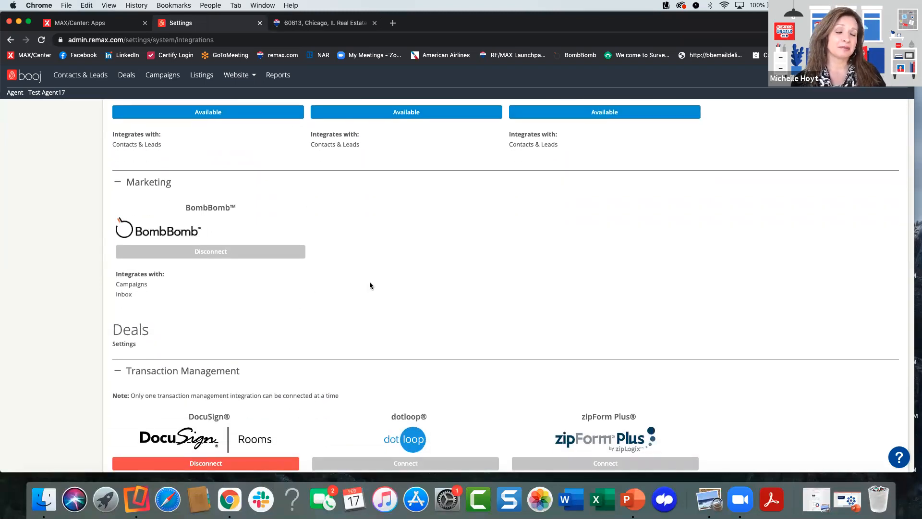
scroll(370, 283, "up", 2)
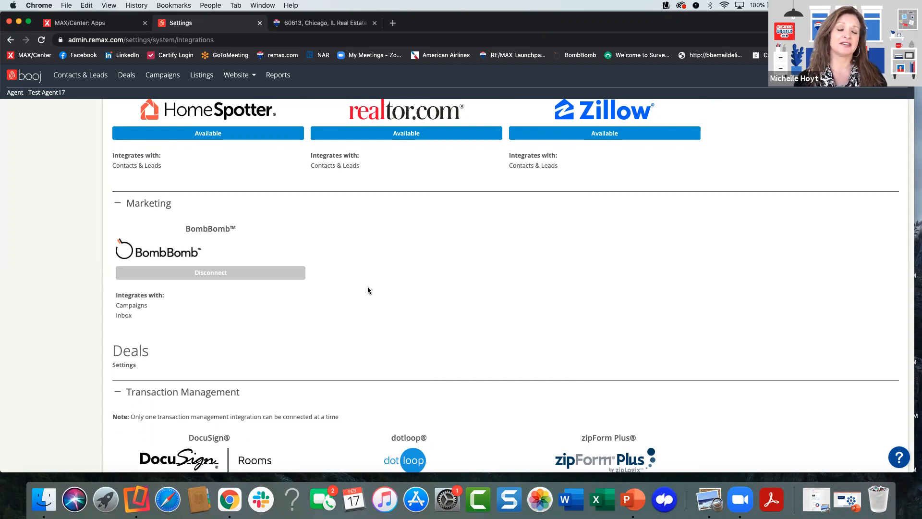
scroll(376, 288, "down", 2)
scroll(377, 291, "down", 7)
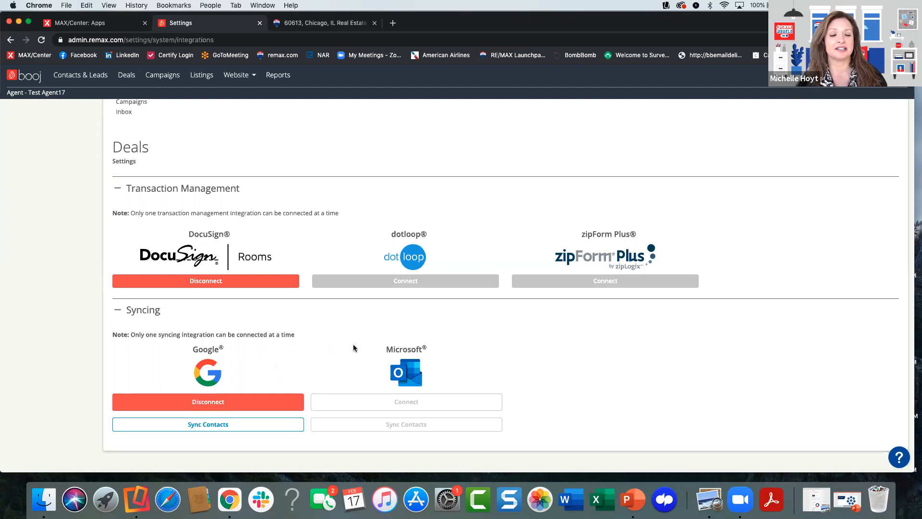
scroll(338, 337, "up", 1)
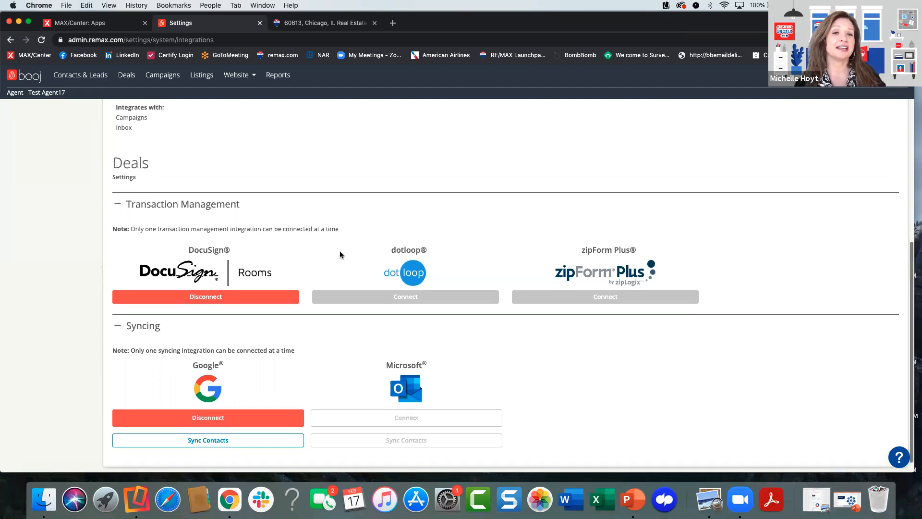
scroll(339, 240, "down", 1)
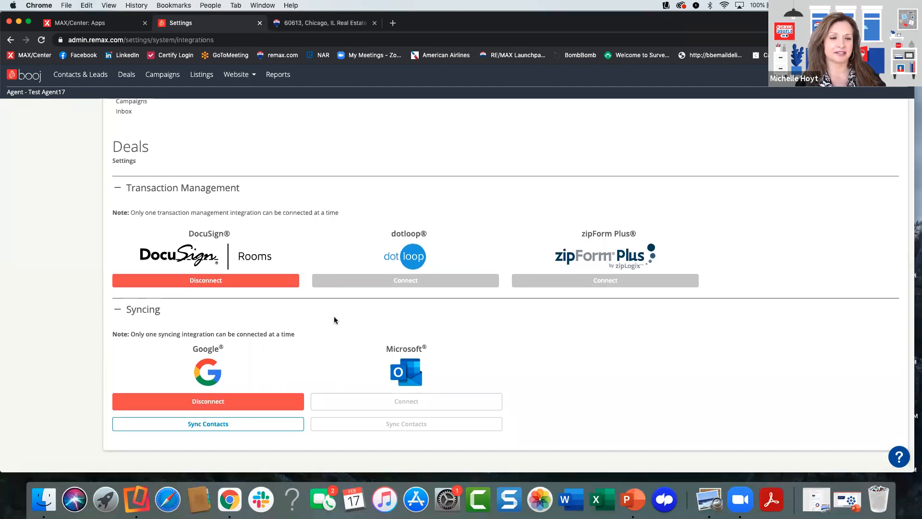
scroll(342, 227, "up", 15)
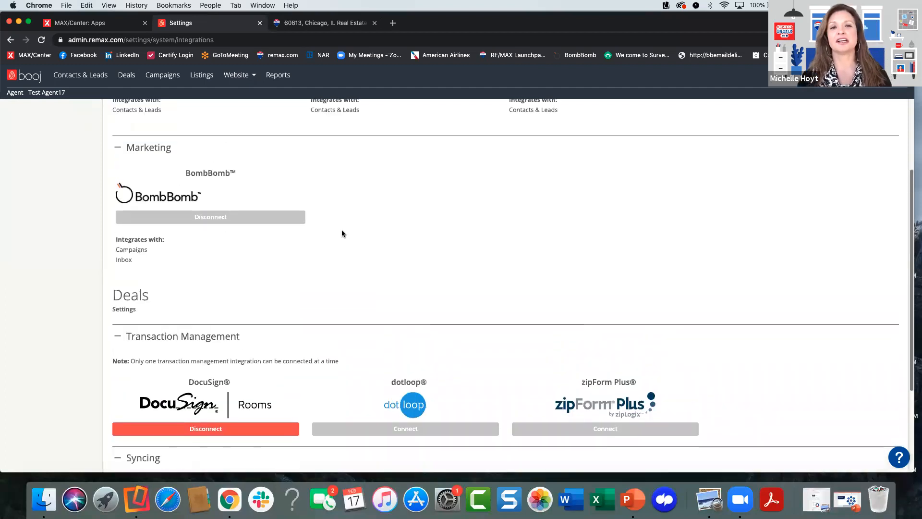
scroll(341, 231, "up", 6)
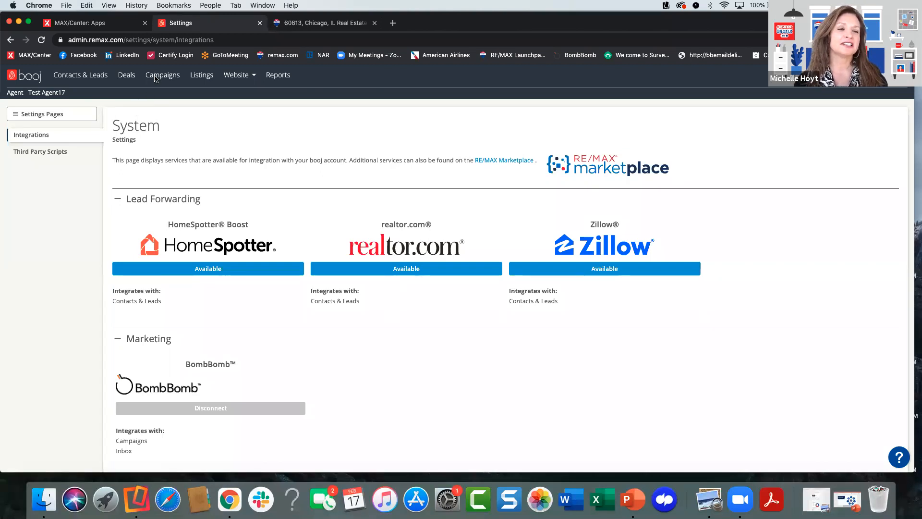
- Return to the Contacts & Leads list, reset all filters and remove the Birthday filter
left_click(87, 77)
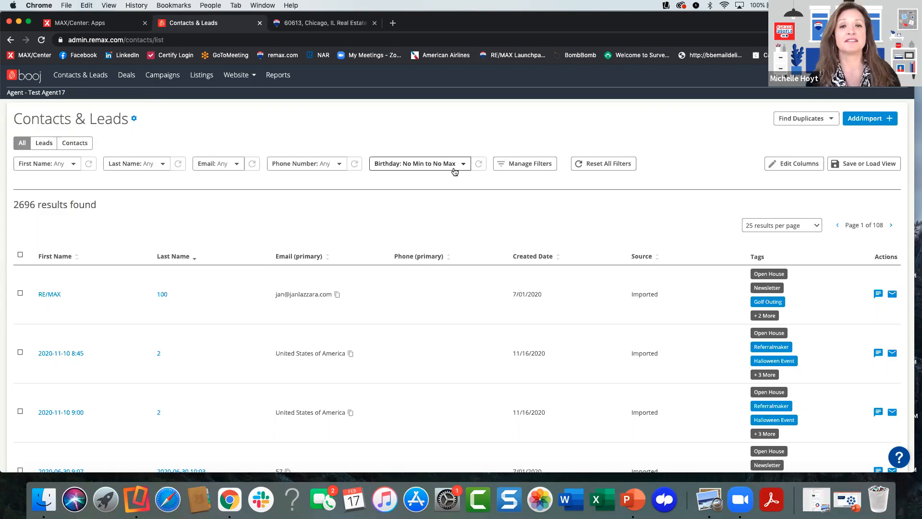
left_click(595, 166)
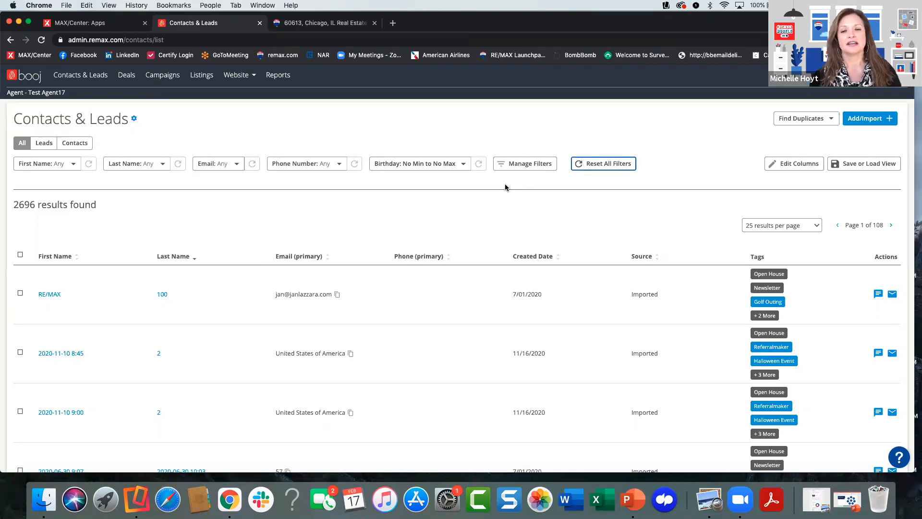
left_click(511, 165)
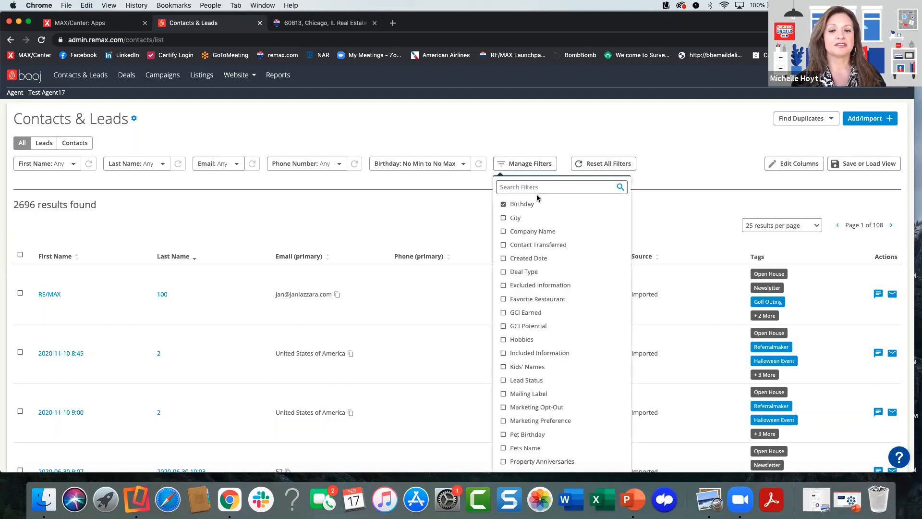
left_click(502, 204)
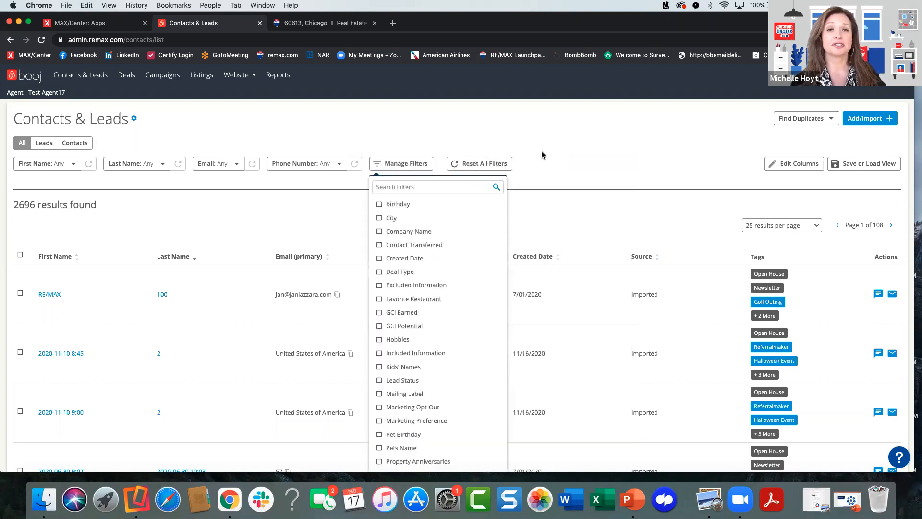
- Examine the full list of filters available for contacts and leads, and close the list
scroll(422, 326, "down", 1)
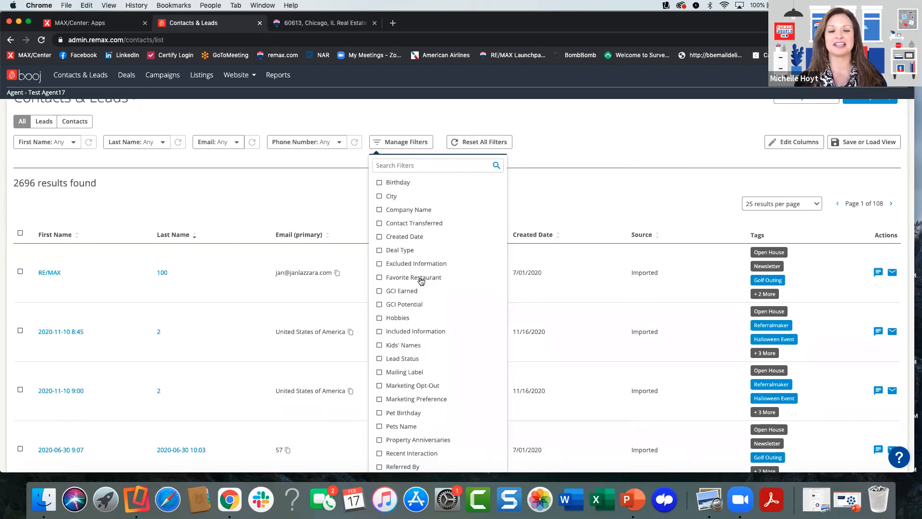
scroll(423, 295, "down", 2)
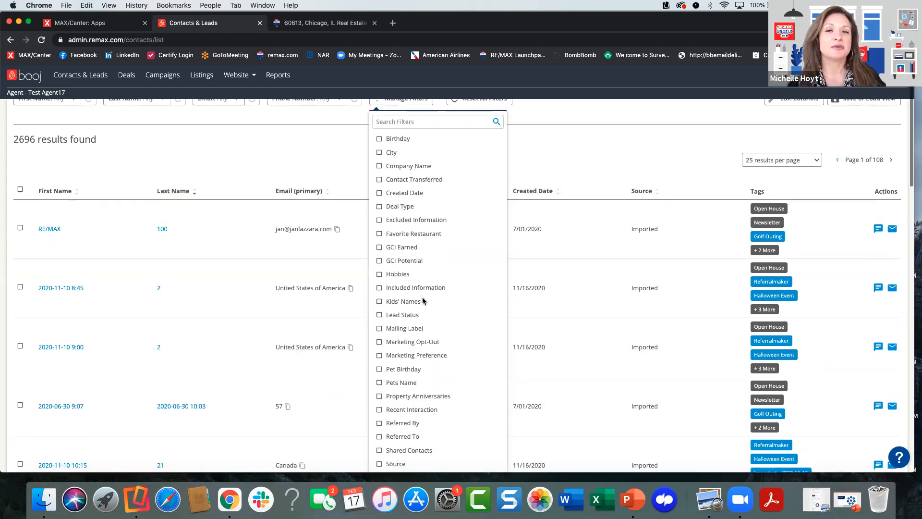
scroll(423, 300, "down", 1)
scroll(425, 259, "down", 1)
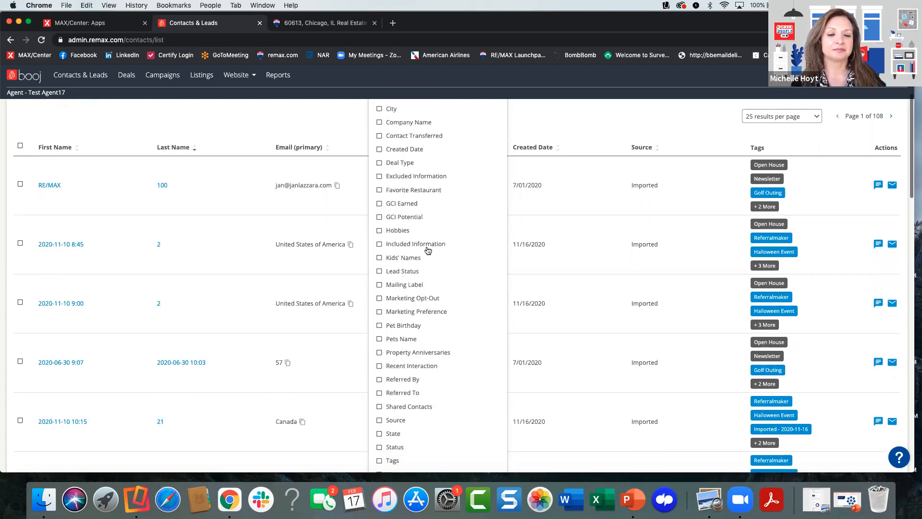
scroll(425, 269, "down", 6)
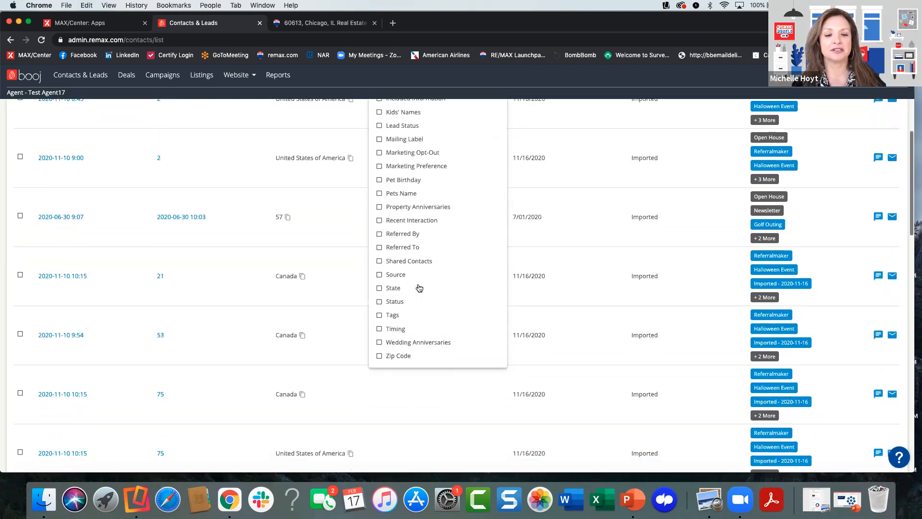
scroll(419, 287, "down", 1)
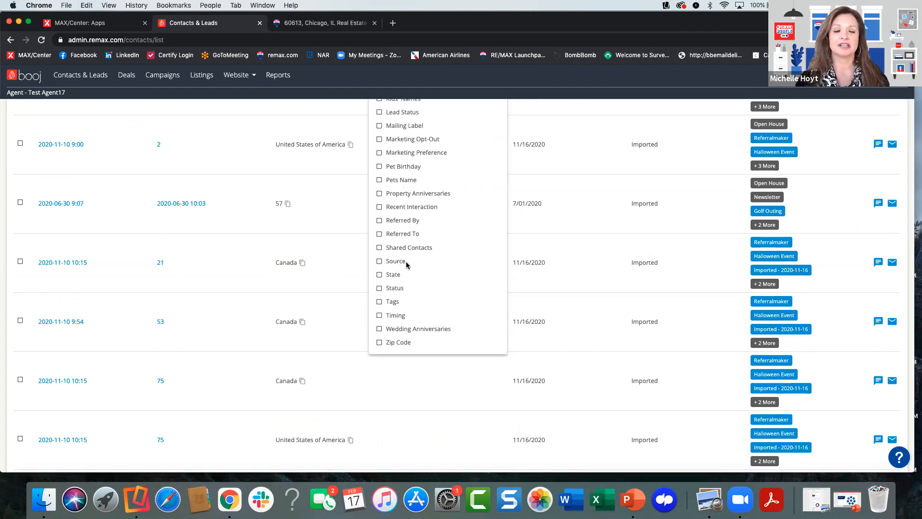
scroll(405, 312, "up", 6)
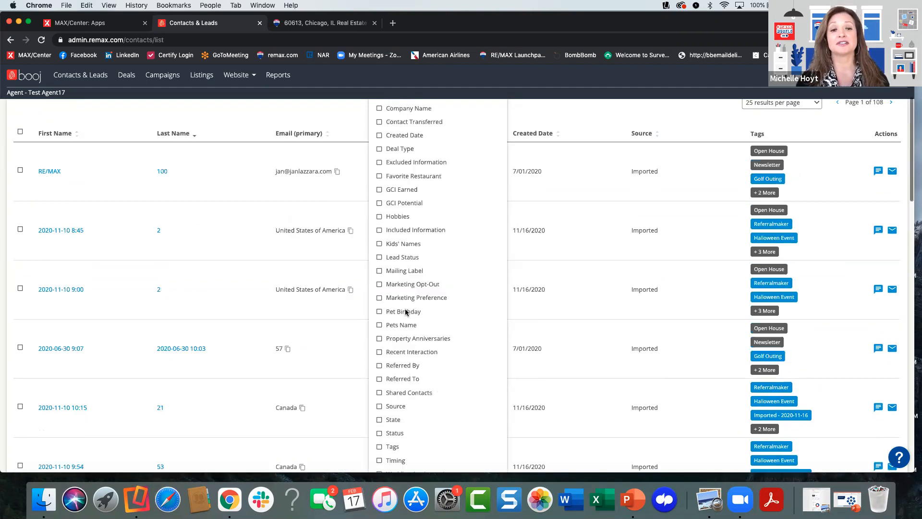
left_click(544, 202)
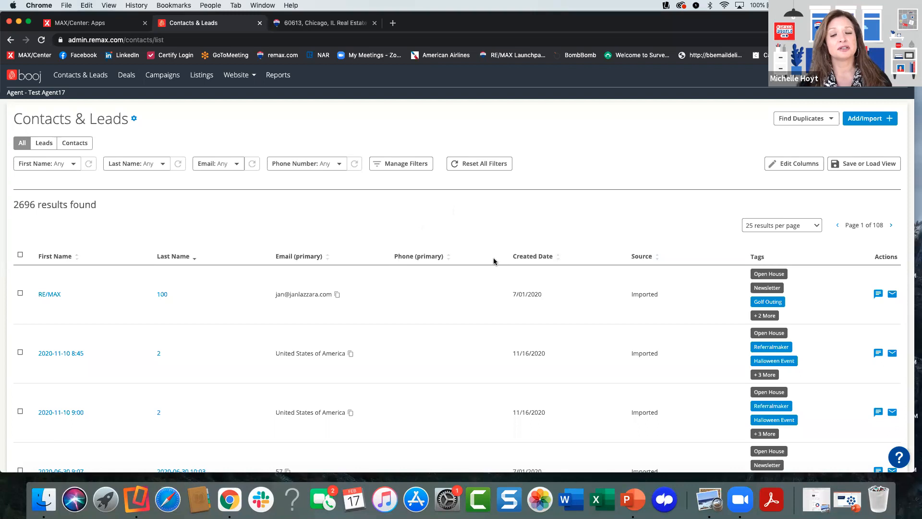
- Sort the contacts by Created Date, newest first, and open the New Account Registration Form in the newest lead's inbox
left_click(558, 258)
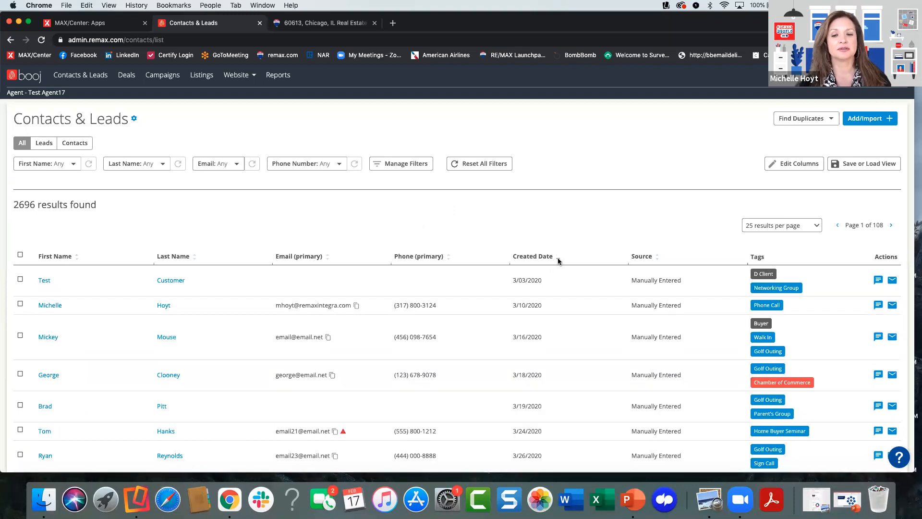
left_click(557, 260)
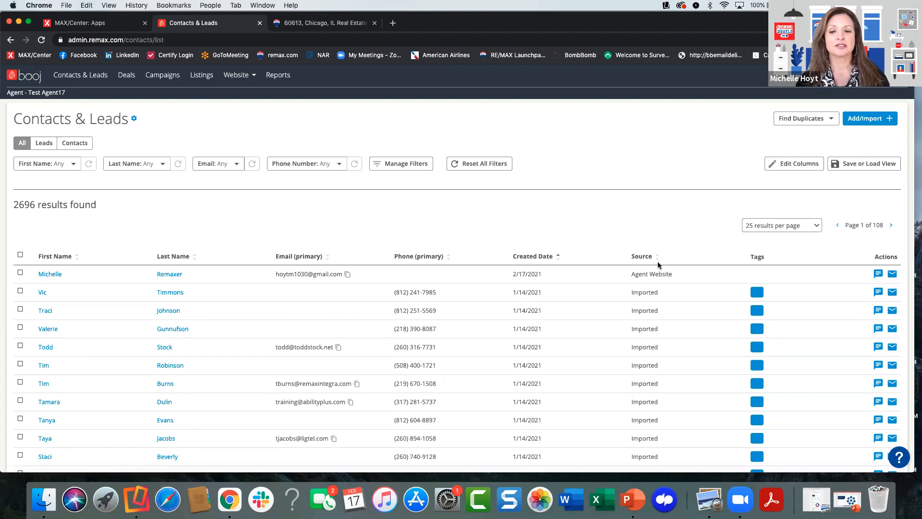
left_click(55, 273)
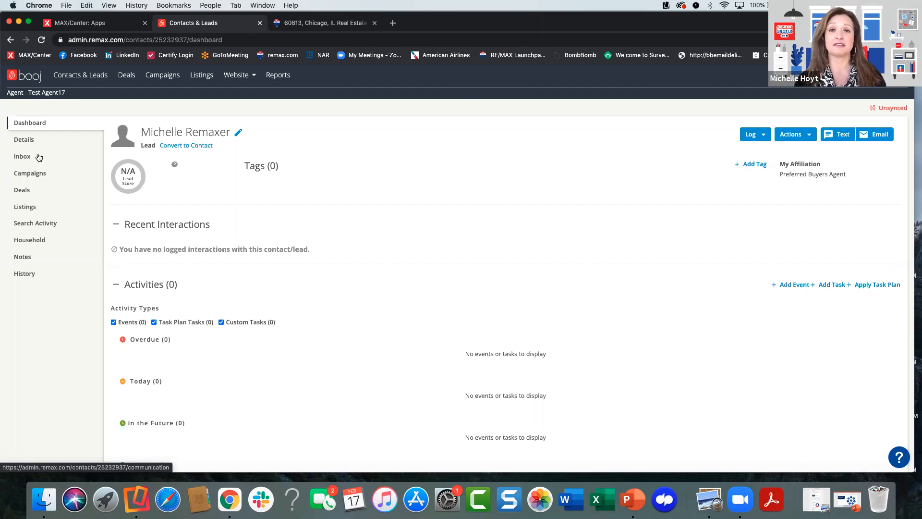
left_click(24, 161)
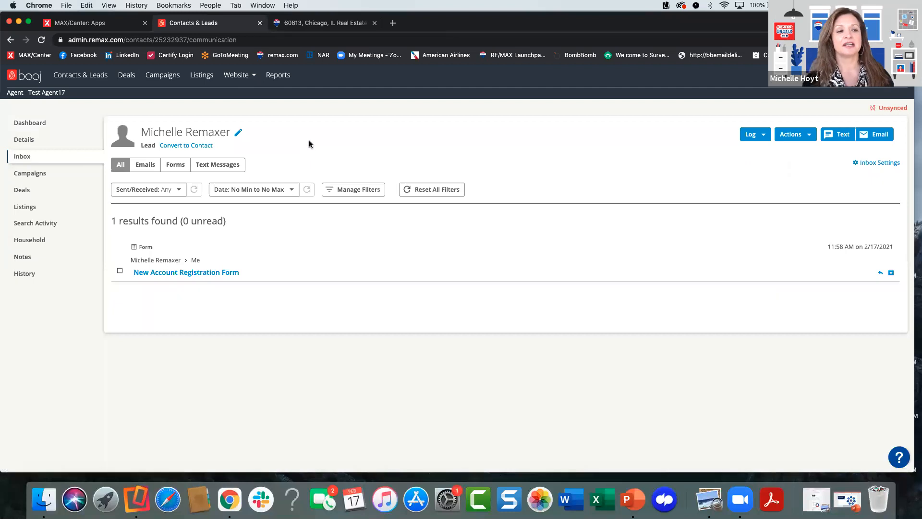
left_click(189, 272)
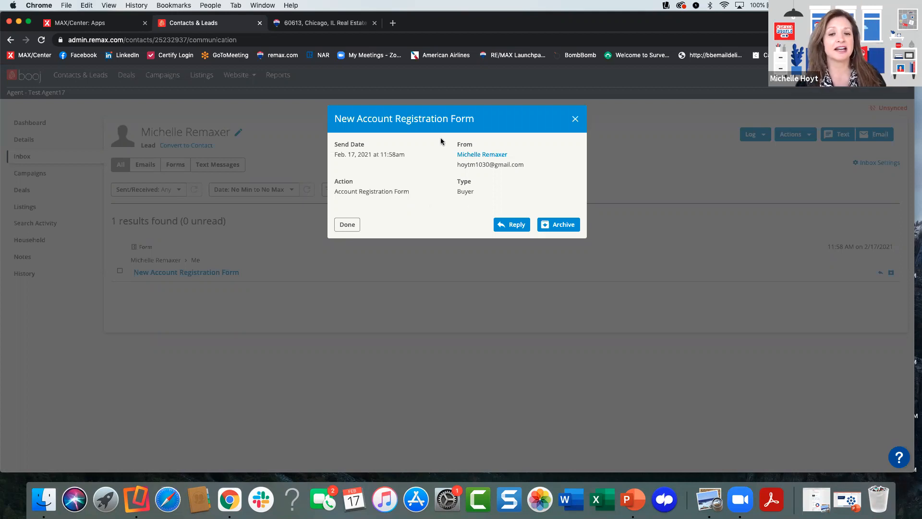
- Draft a reply to the registration form using the library message "New remax.com Lead Message", and cancel the email without sending it
left_click(514, 230)
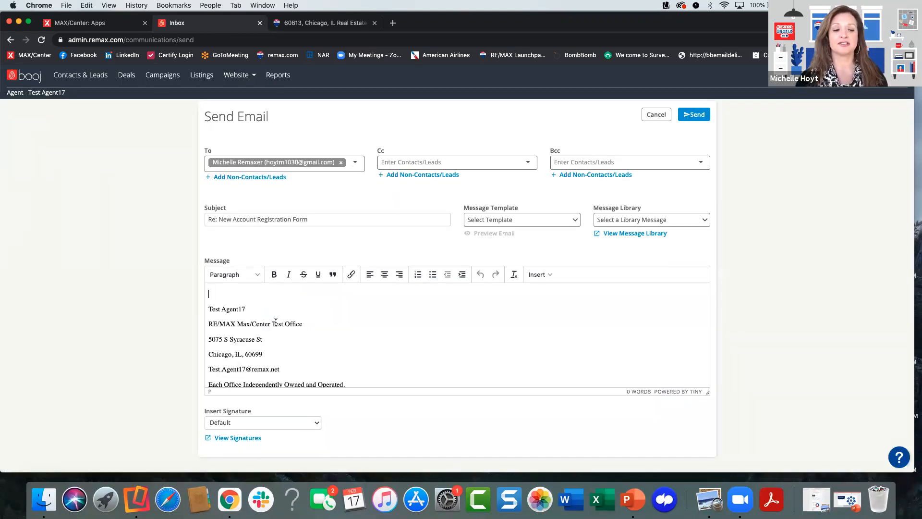
left_click(266, 295)
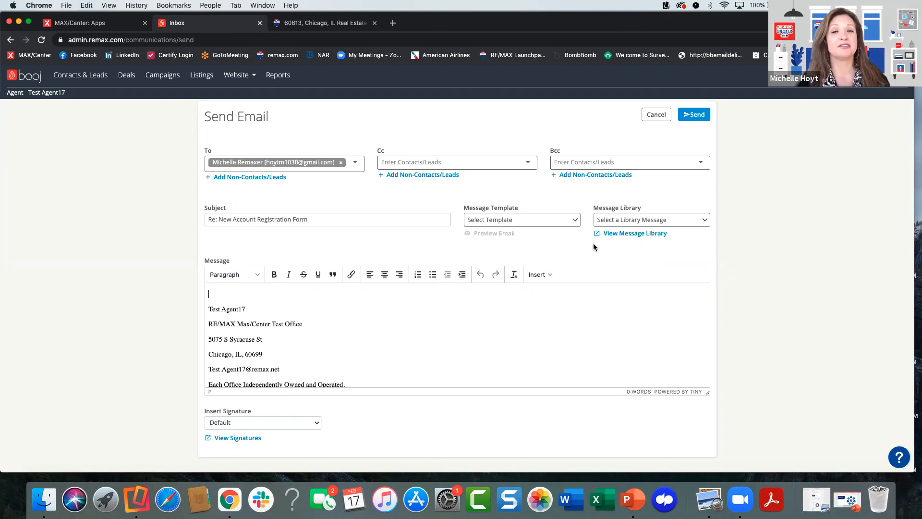
left_click(628, 235)
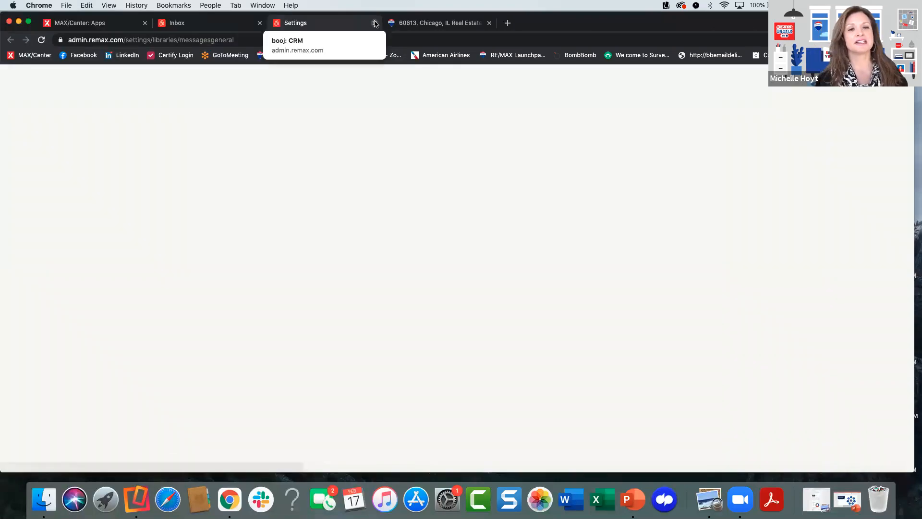
key("super+w")
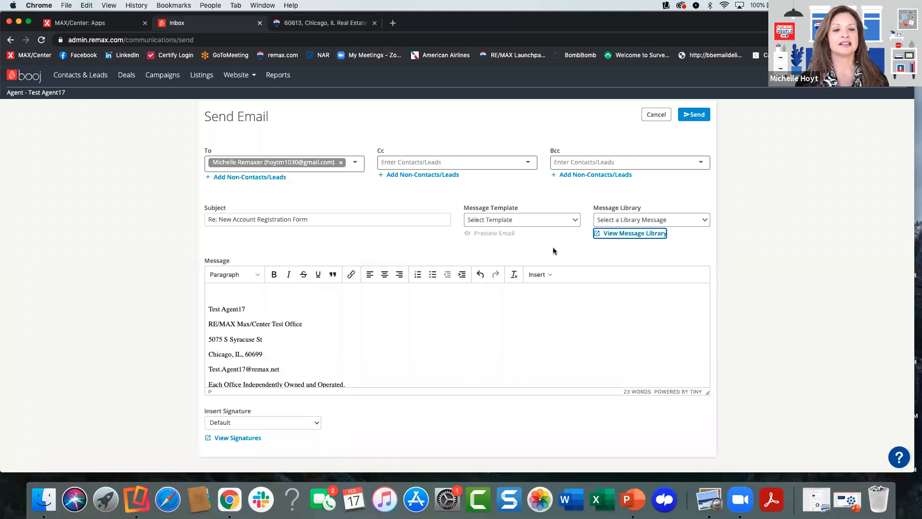
left_click(632, 222)
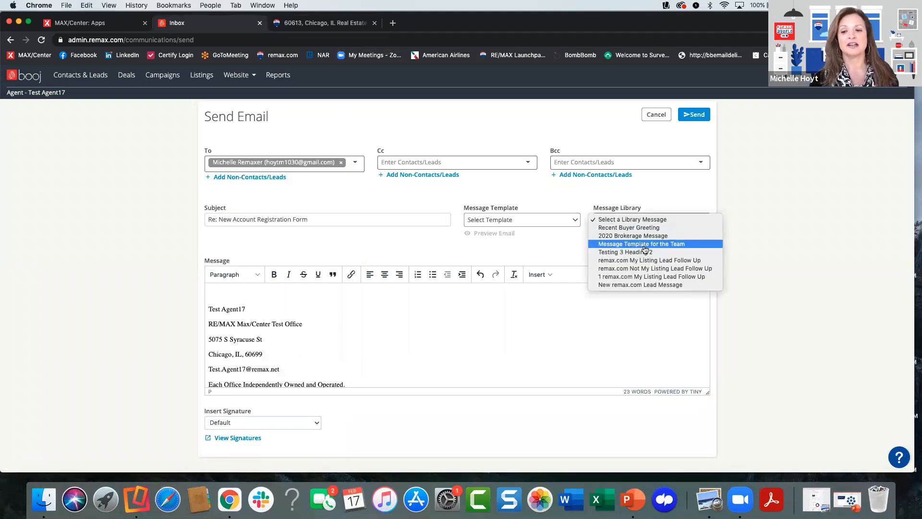
left_click(650, 286)
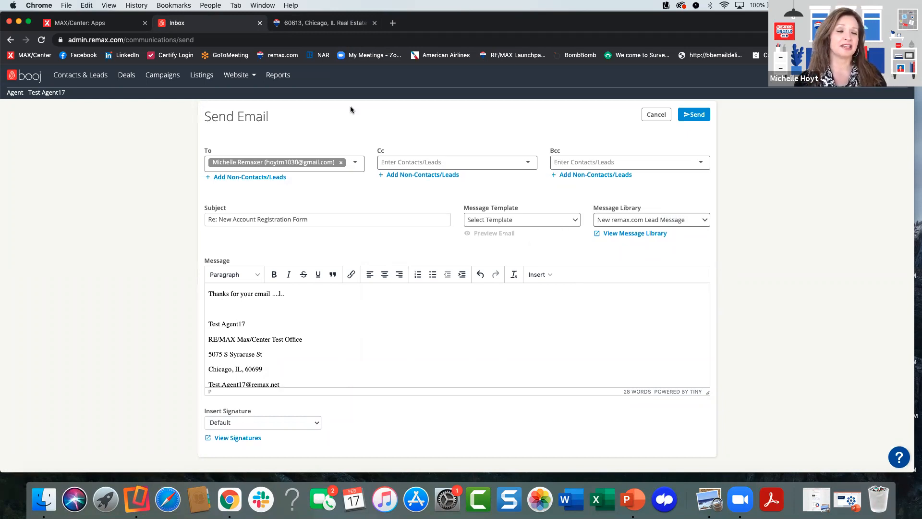
left_click(656, 115)
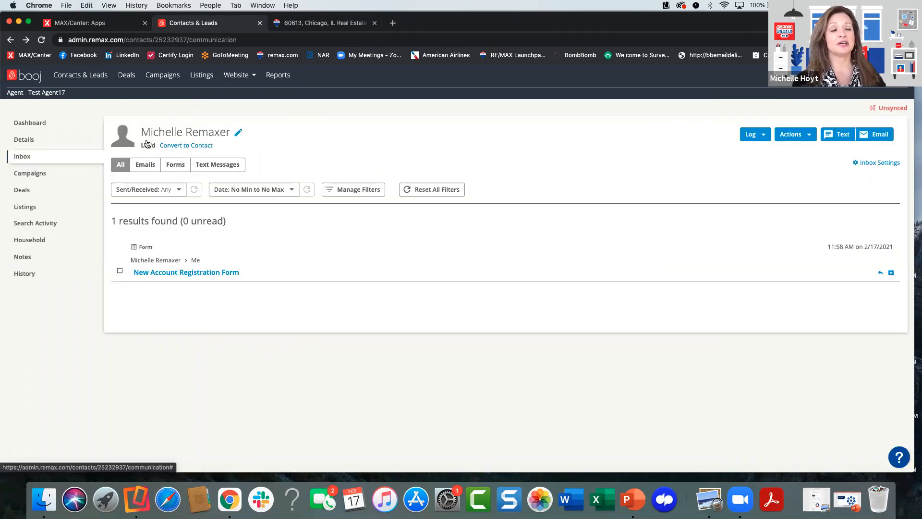
- View only the emails in the lead's inbox and switch back to showing all message types
left_click(144, 170)
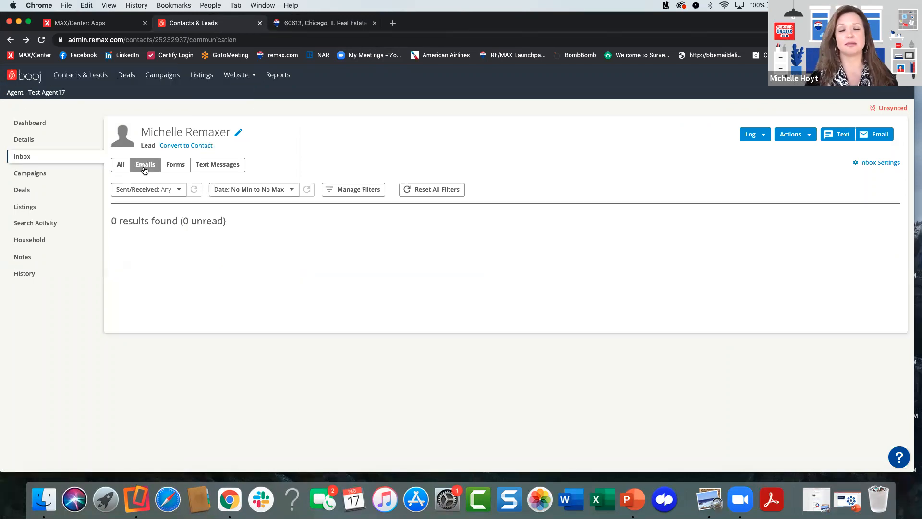
left_click(121, 166)
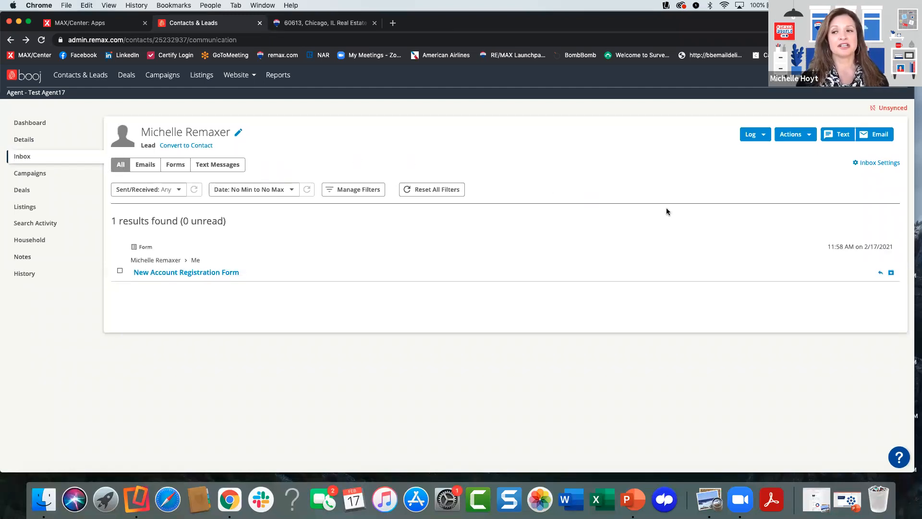
left_click(838, 136)
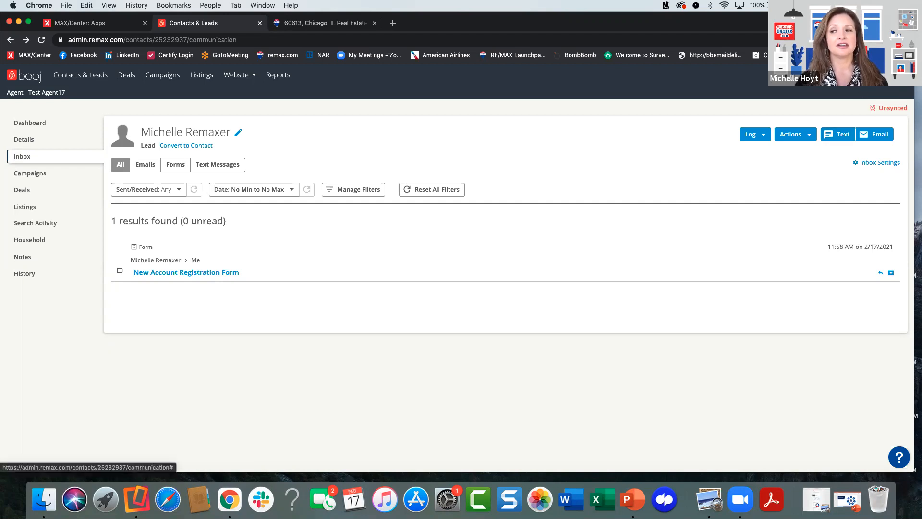
- Open the Inbox settings and view the notification options and the text messaging page
left_click(894, 76)
left_click(894, 102)
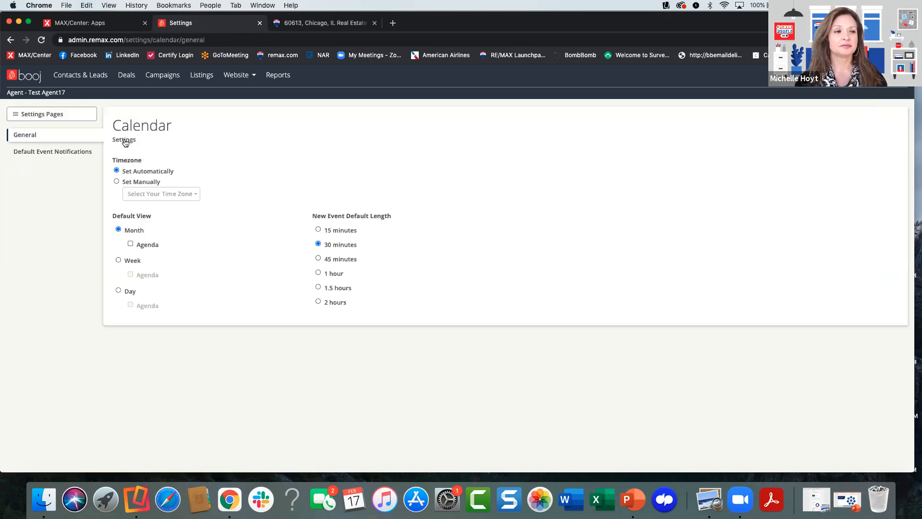
left_click(42, 114)
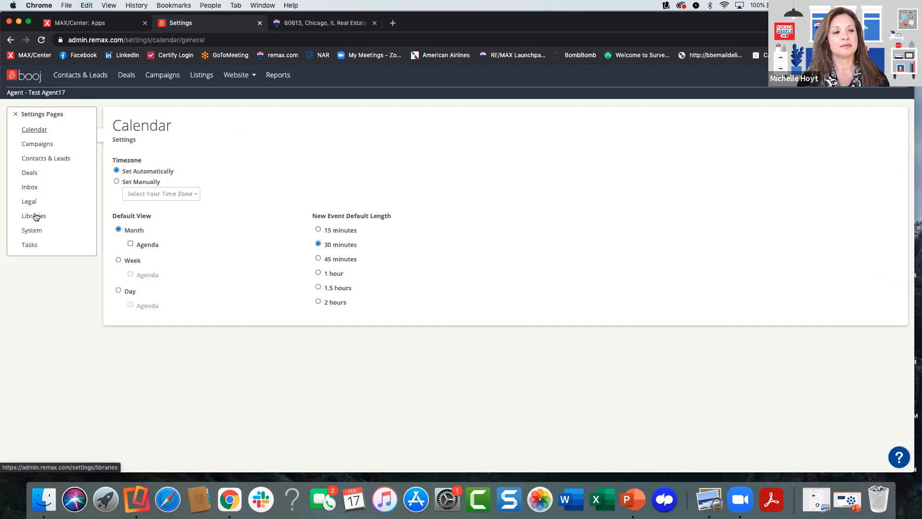
left_click(28, 187)
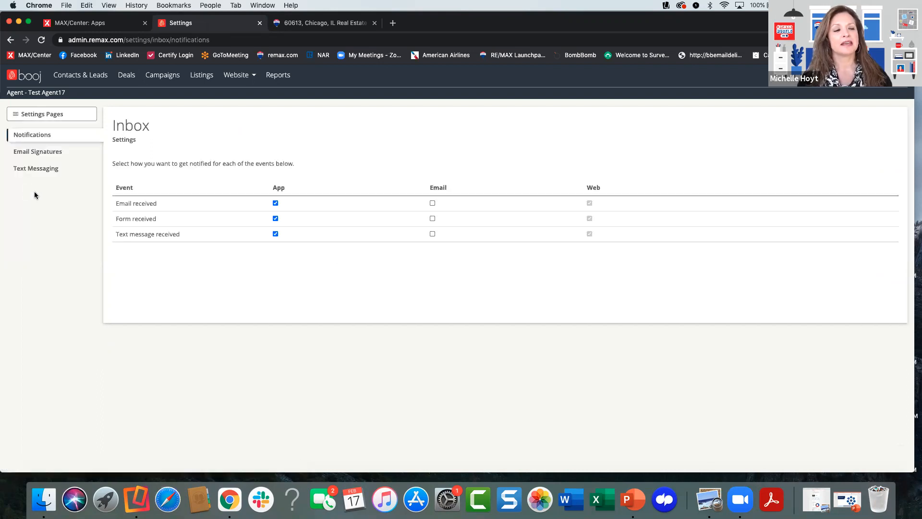
left_click(41, 168)
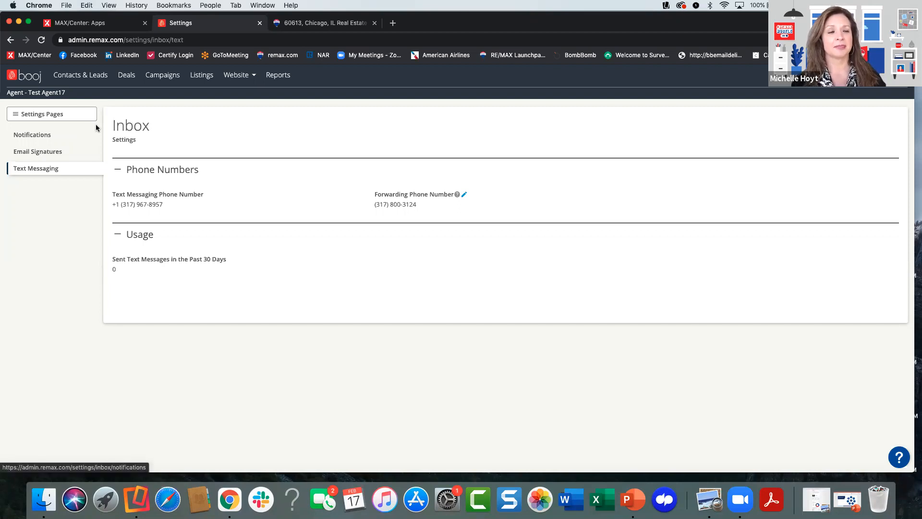
- Reopen the general settings and return to the Inbox text messaging settings
left_click(894, 76)
left_click(889, 102)
left_click(60, 114)
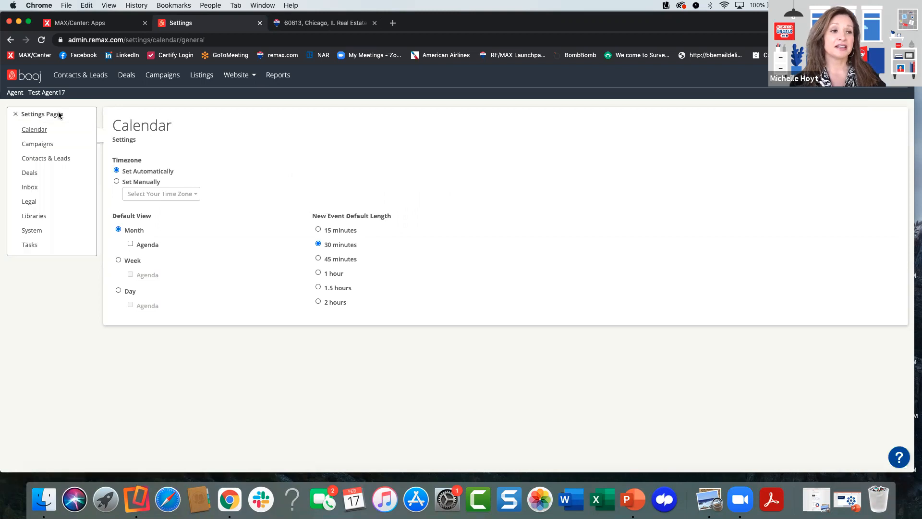
left_click(29, 188)
left_click(42, 170)
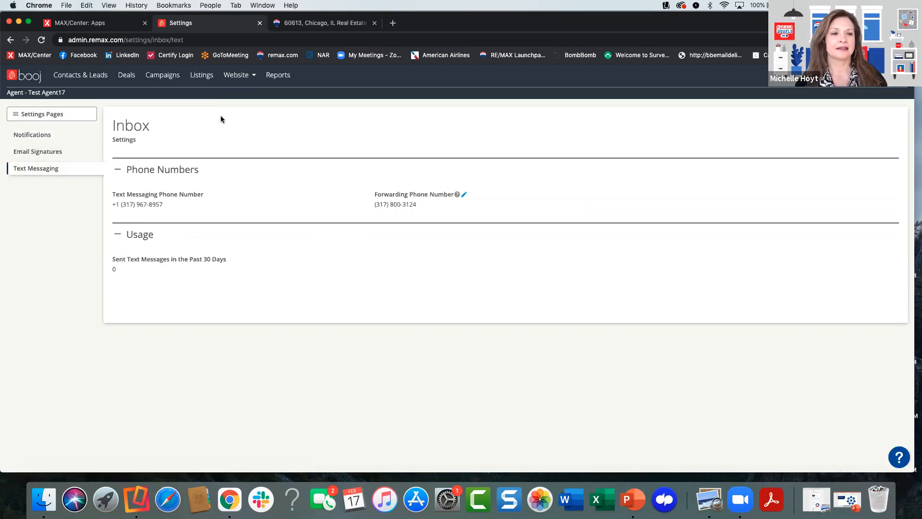
- Return to the Contacts & Leads list and filter it by the new lead's first name
left_click(92, 75)
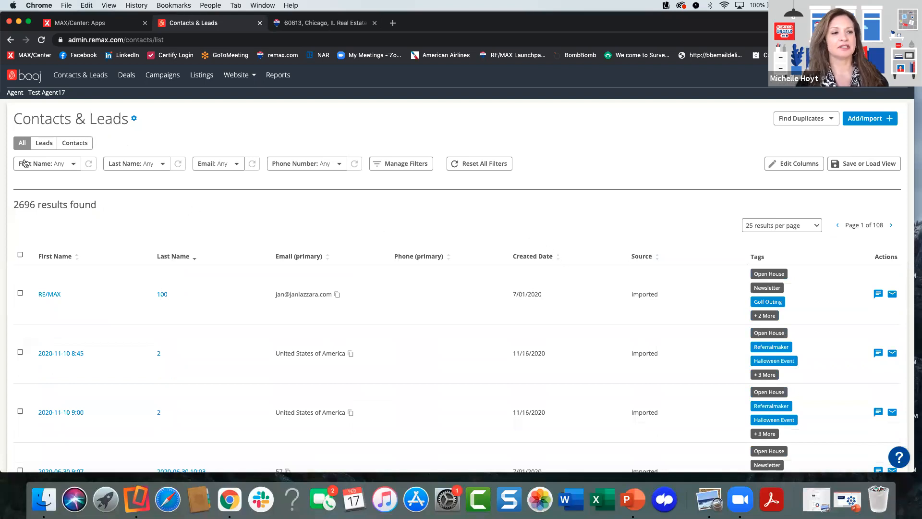
left_click(71, 163)
type("michelle")
key("Return")
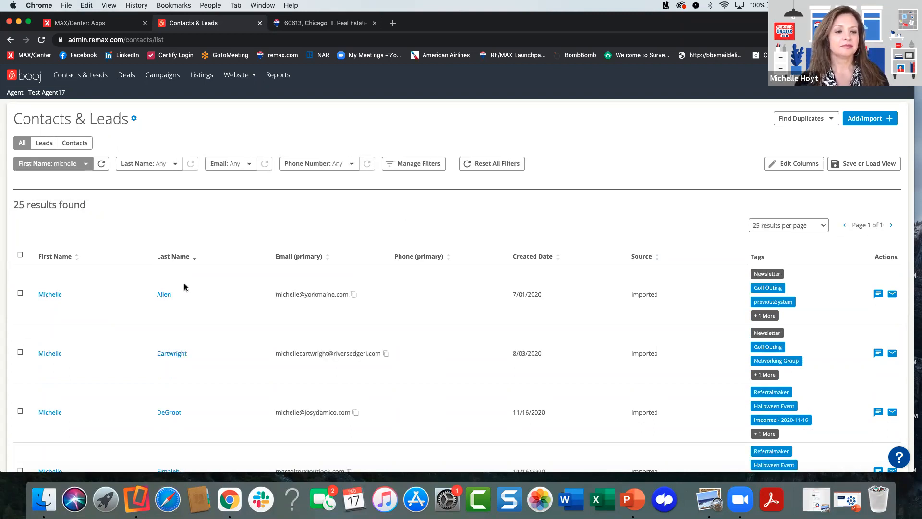
- Open the record of the Agent Website lead created on 2/17/2021 from the filtered list
scroll(117, 327, "down", 15)
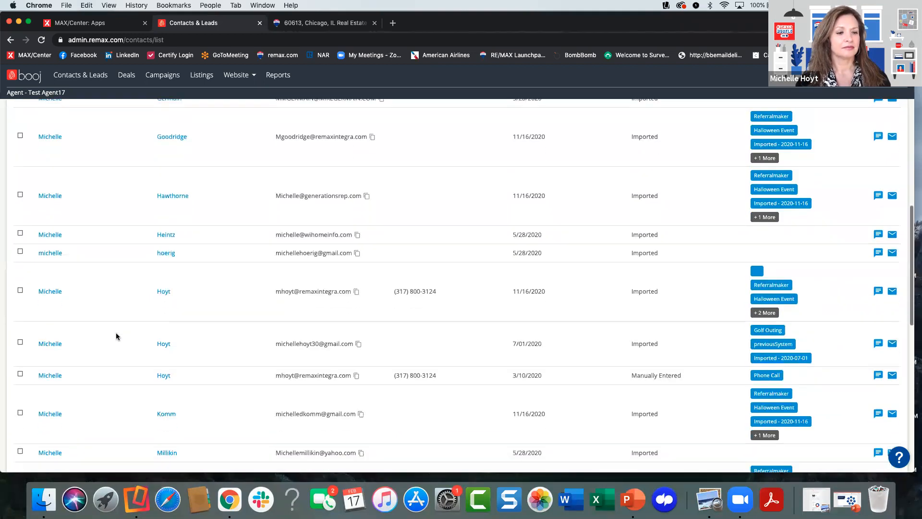
scroll(117, 336, "down", 5)
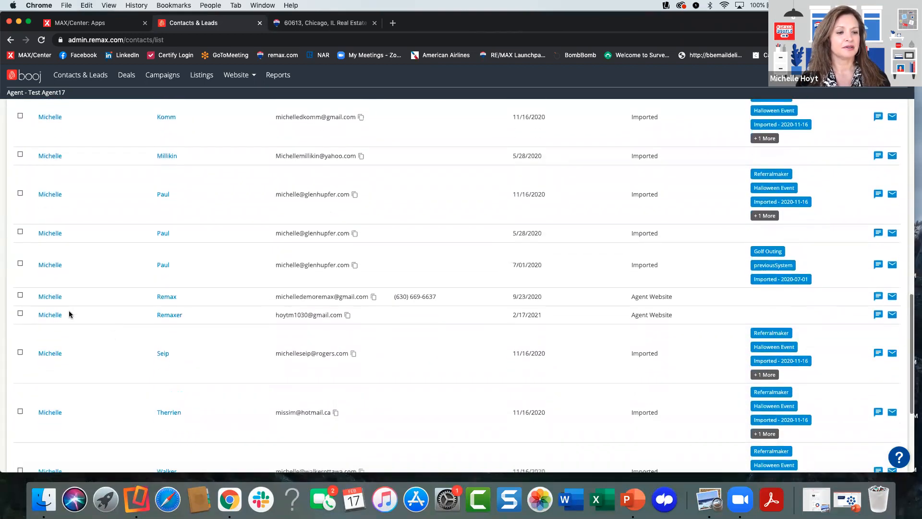
left_click(43, 314)
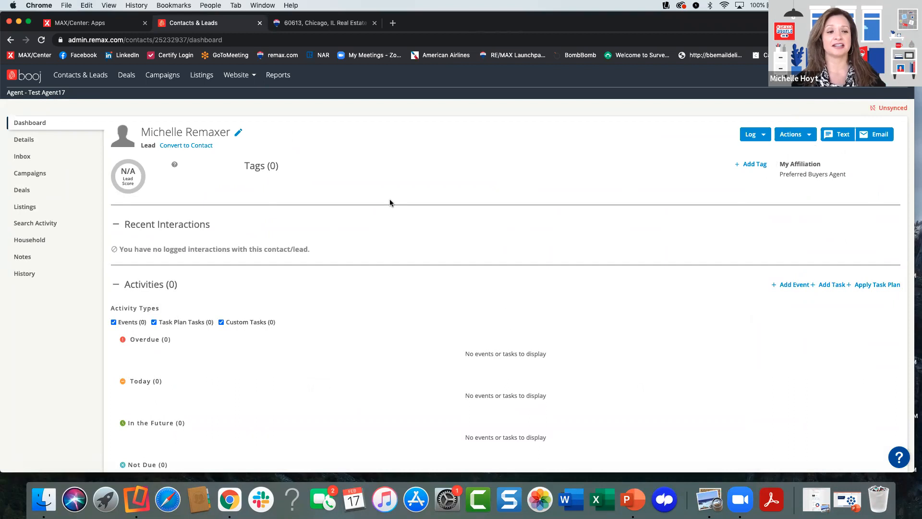
- Review the lead's details, including contact information, social media profiles, and preferences and marketing
left_click(31, 141)
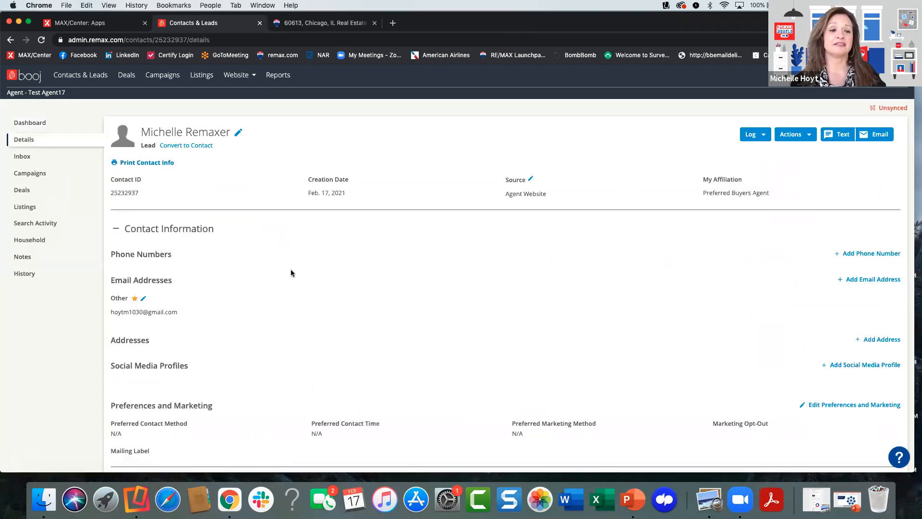
scroll(291, 273, "down", 3)
scroll(290, 269, "down", 1)
scroll(287, 258, "down", 3)
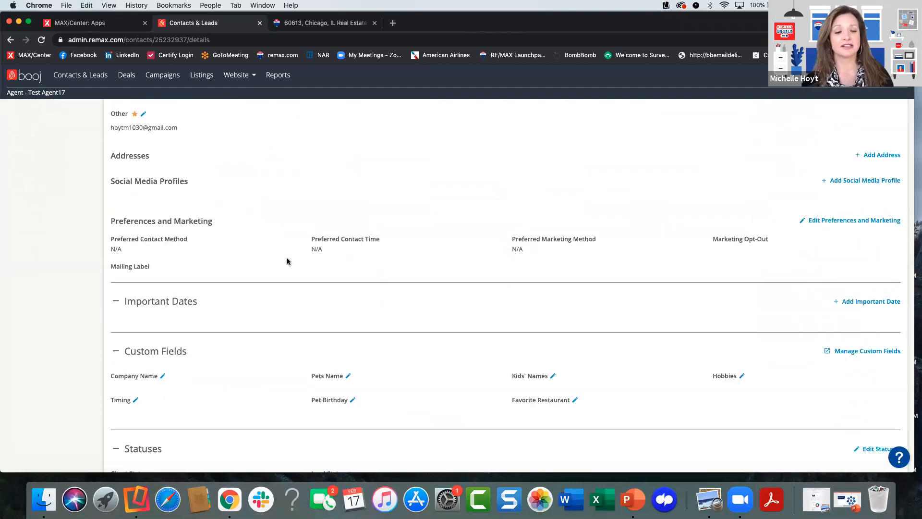
- Examine the label options for a new important date on the lead, and cancel without adding one
left_click(850, 245)
left_click(508, 253)
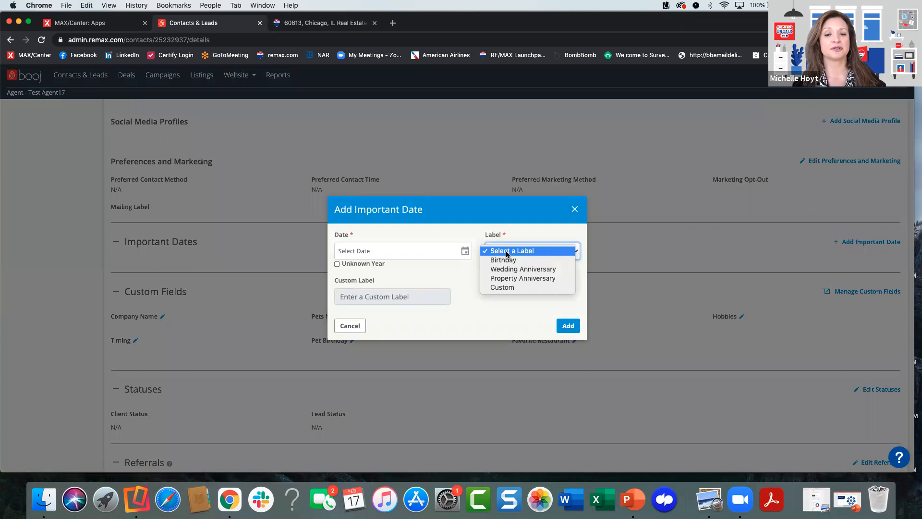
left_click(573, 210)
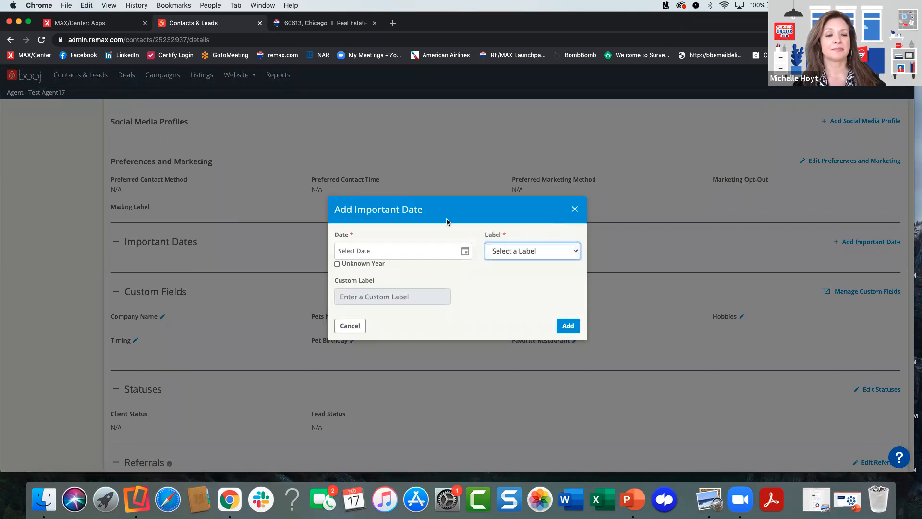
left_click(344, 326)
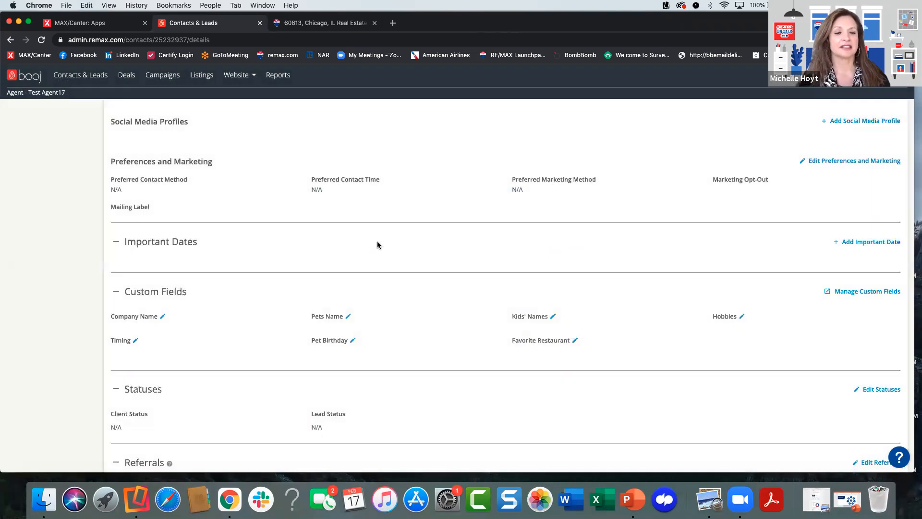
- Review the custom fields, statuses, referrals and connections in the lead's details
scroll(443, 233, "down", 4)
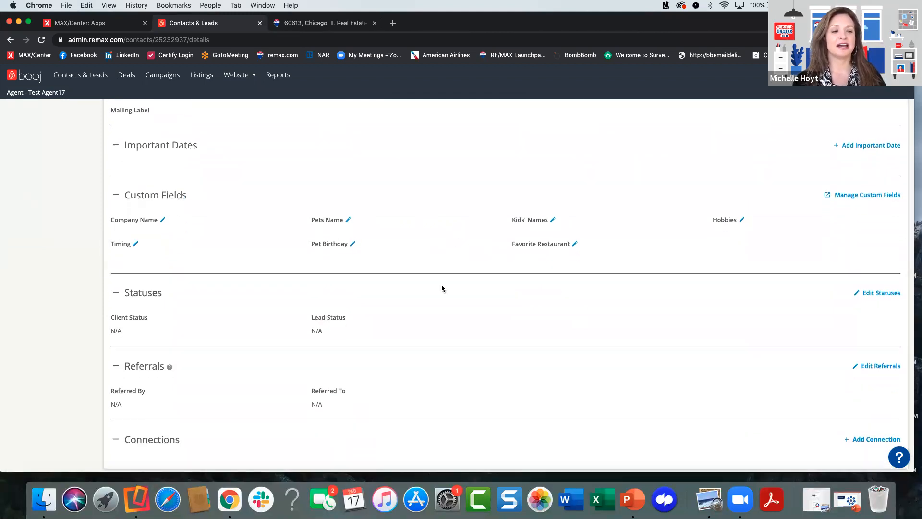
scroll(432, 286, "down", 2)
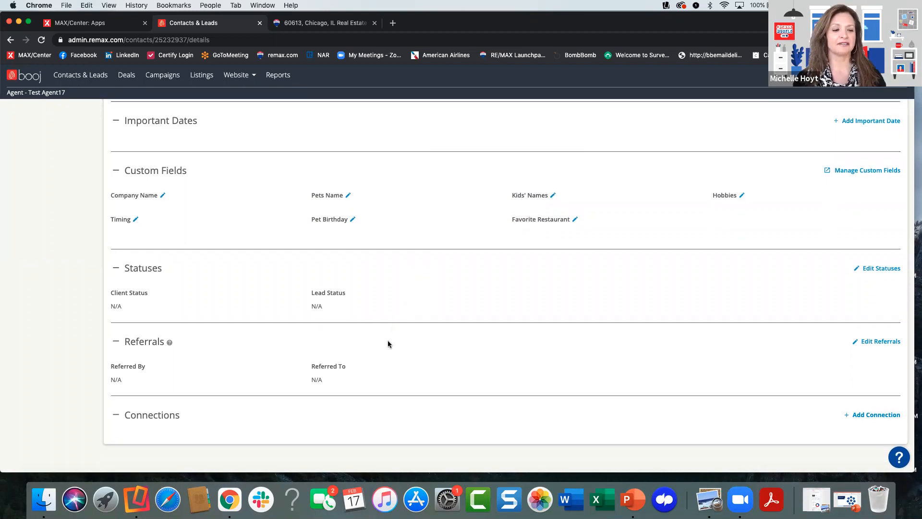
scroll(392, 351, "up", 10)
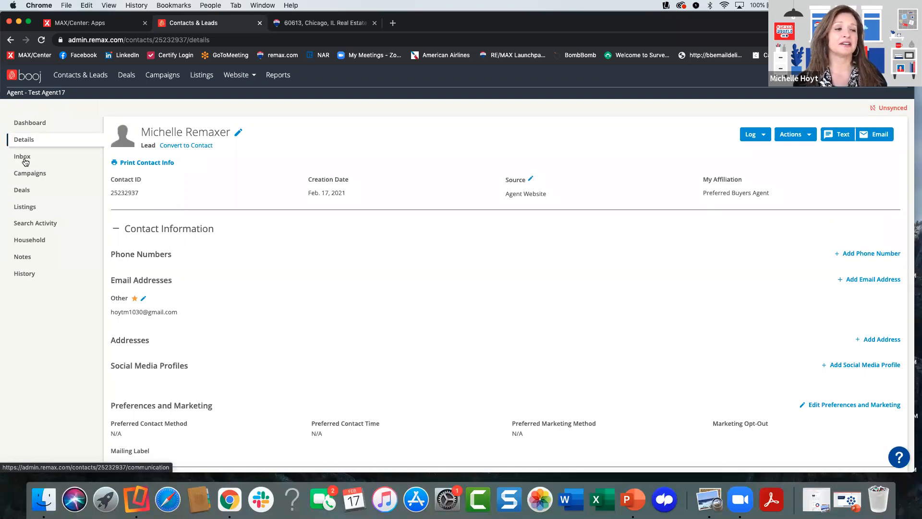
- View the lead's deals, and check the search activity for favorite properties, hidden properties, search history and saved searches
left_click(26, 194)
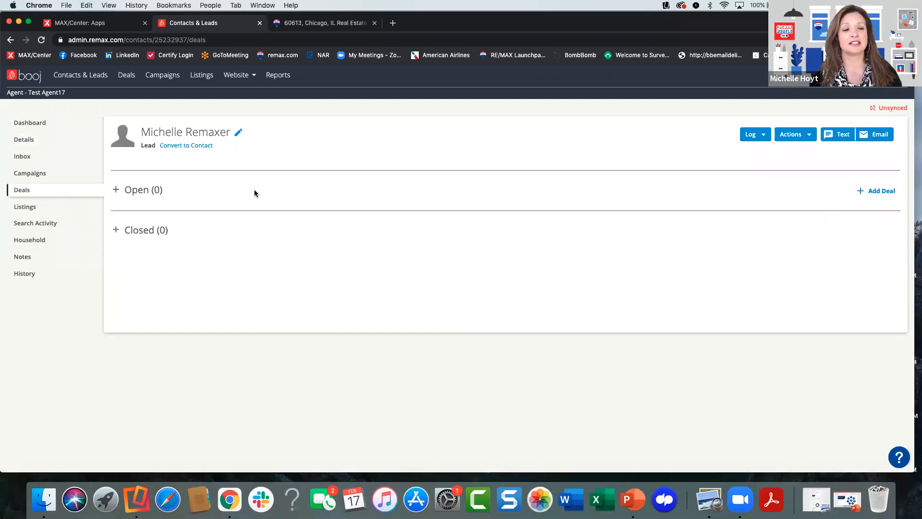
left_click(36, 223)
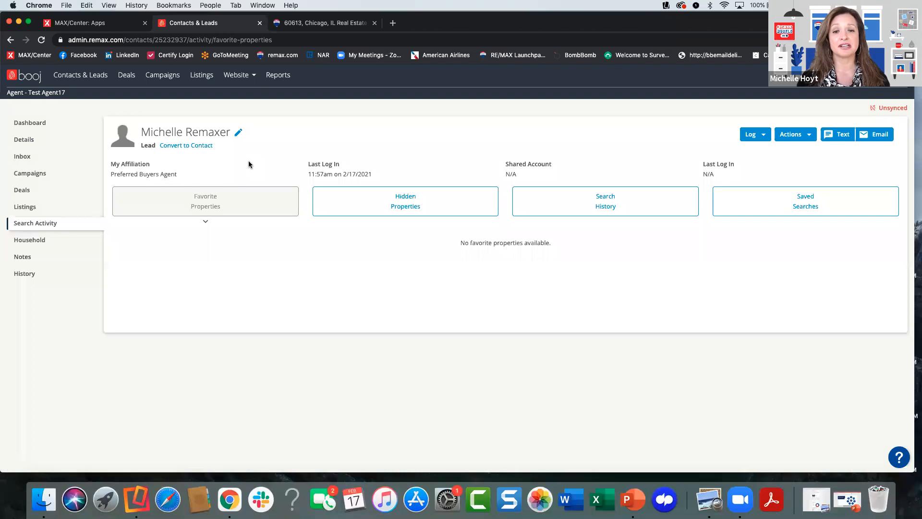
left_click(403, 203)
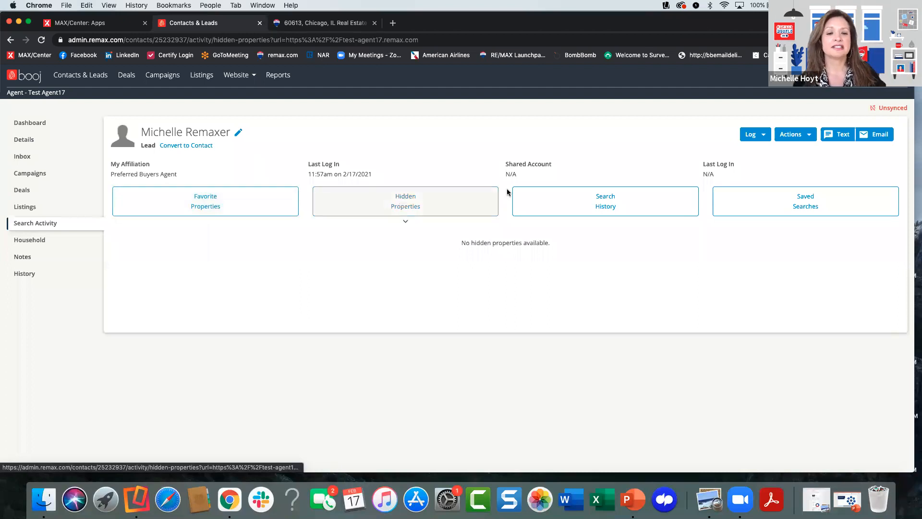
left_click(567, 192)
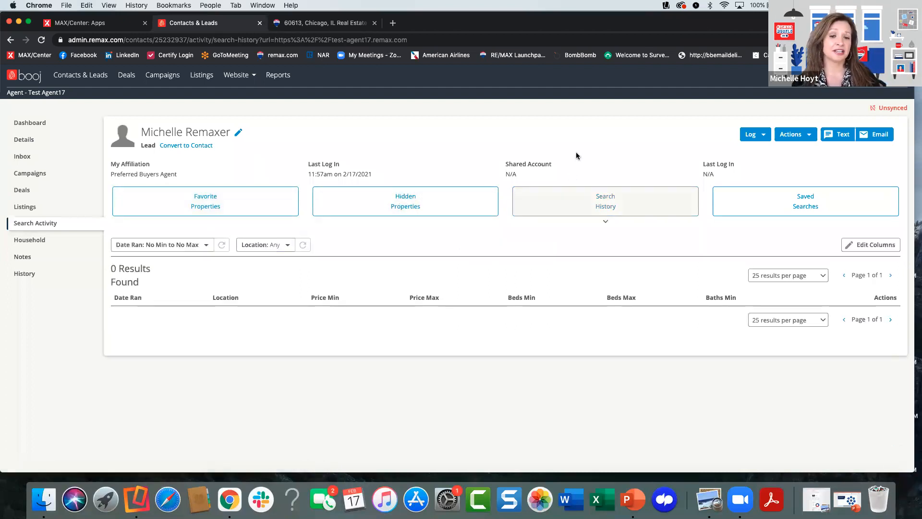
left_click(764, 202)
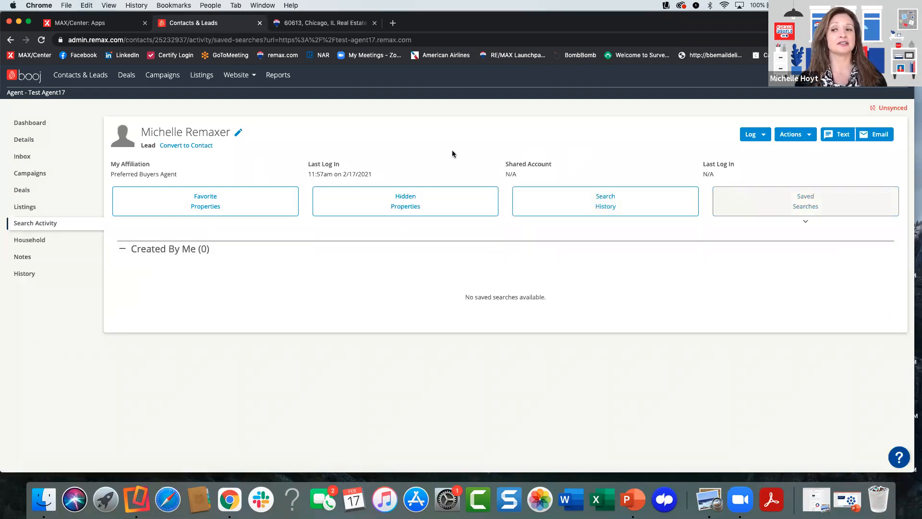
- Go through the lead's notes to the record history
left_click(23, 257)
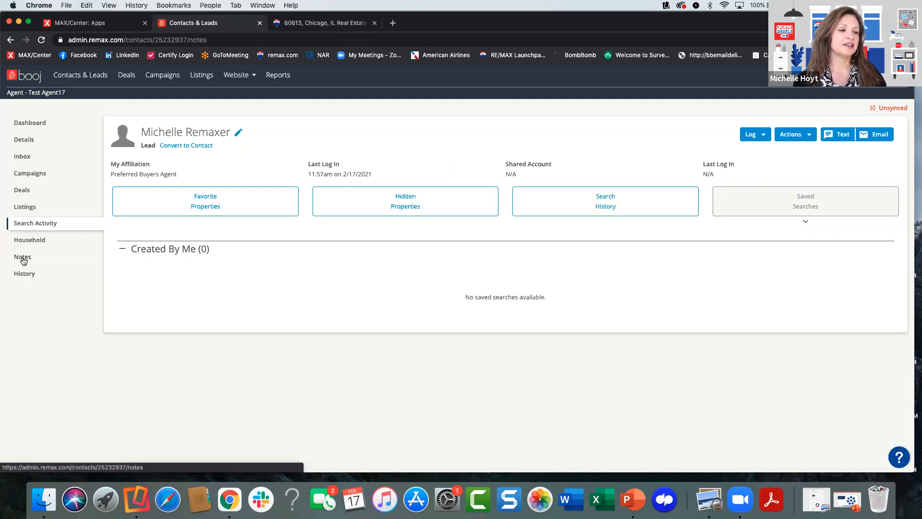
left_click(25, 276)
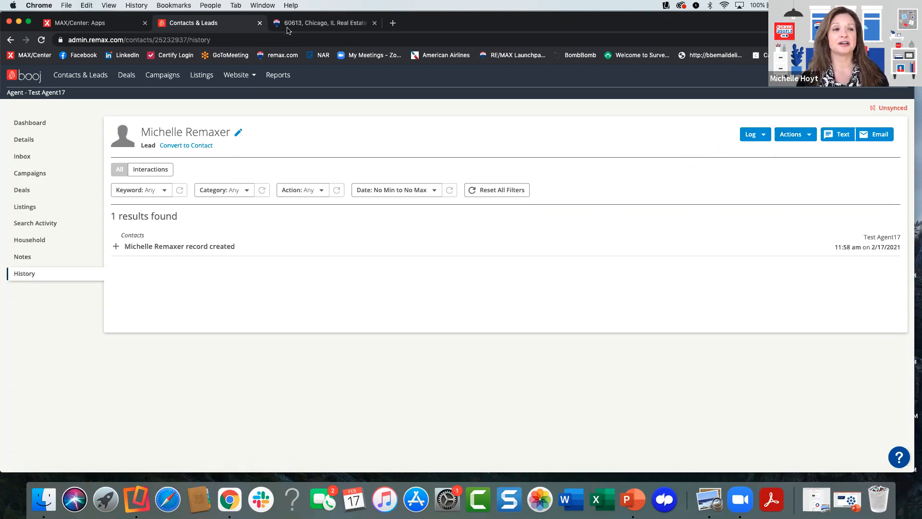
- Switch to MAX/Center and launch the RE/MAX Referrals app
left_click(110, 23)
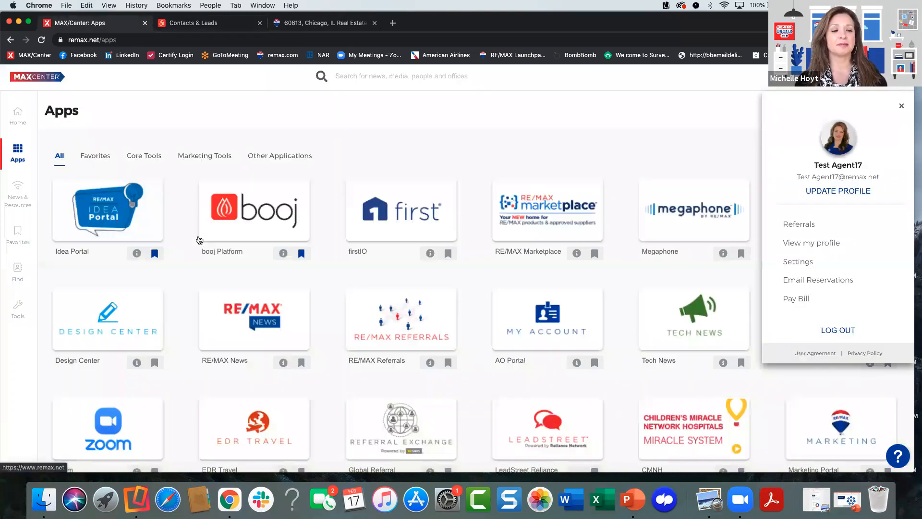
scroll(186, 284, "down", 1)
left_click(394, 288)
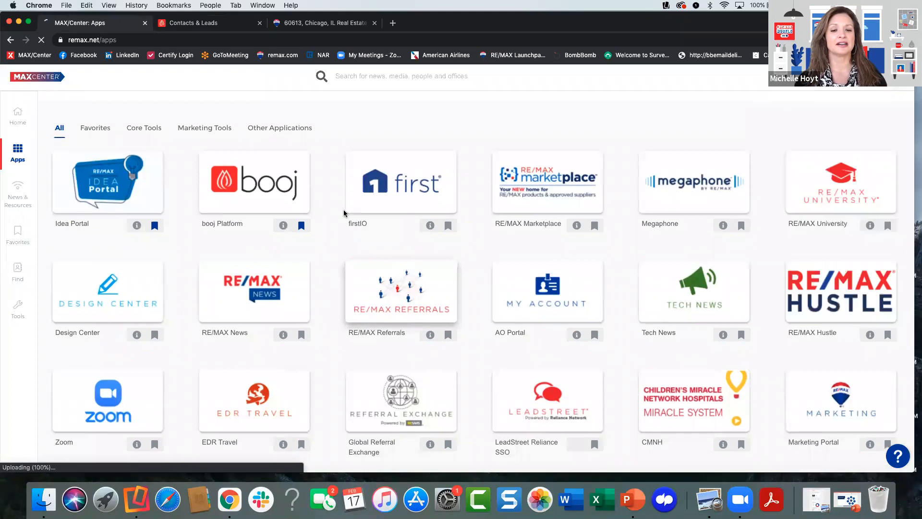
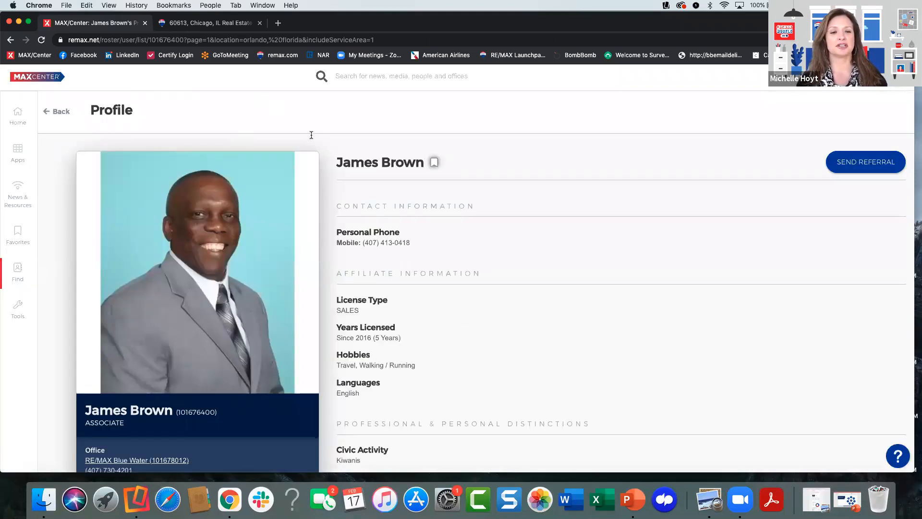
- Examine the agent's profile, including contact details, professional distinctions, service area locations and property specialty
scroll(374, 222, "down", 2)
scroll(374, 221, "down", 5)
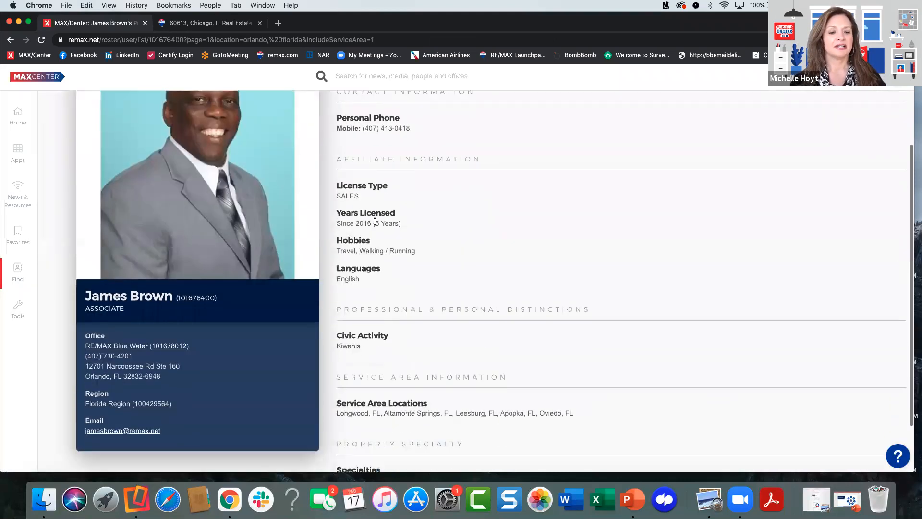
scroll(405, 307, "up", 7)
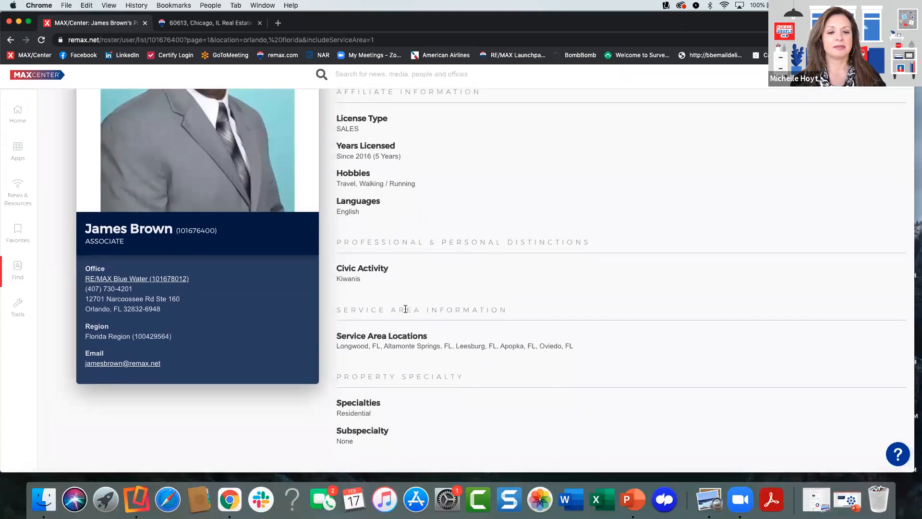
- Start a referral to this agent and confirm the agent information to reach the referral agreement section
left_click(846, 164)
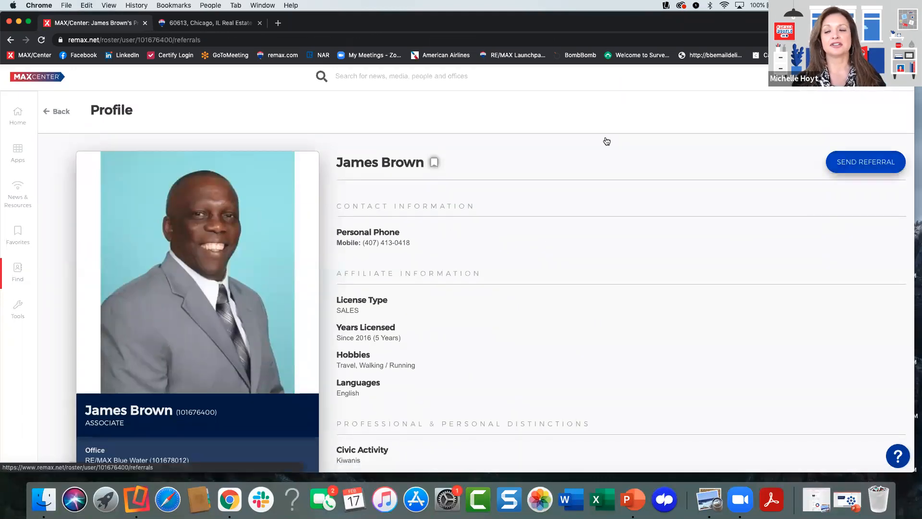
scroll(475, 287, "down", 3)
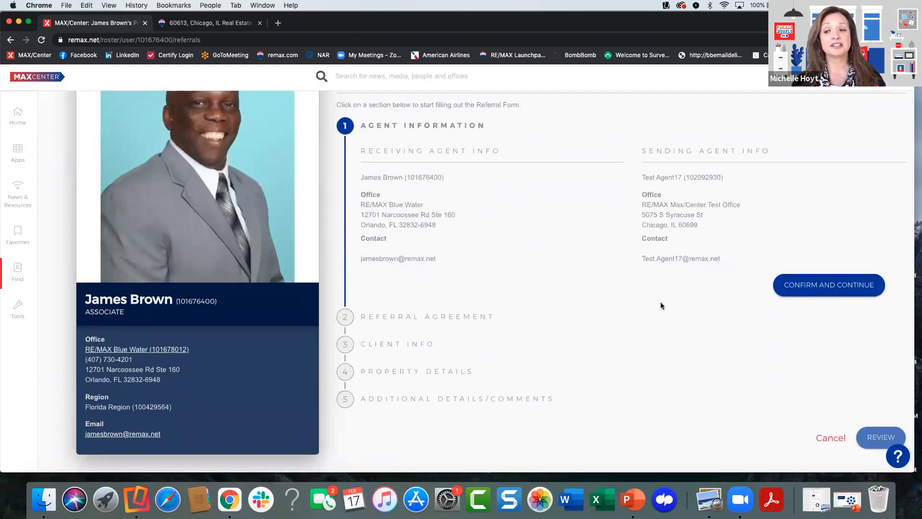
left_click(797, 288)
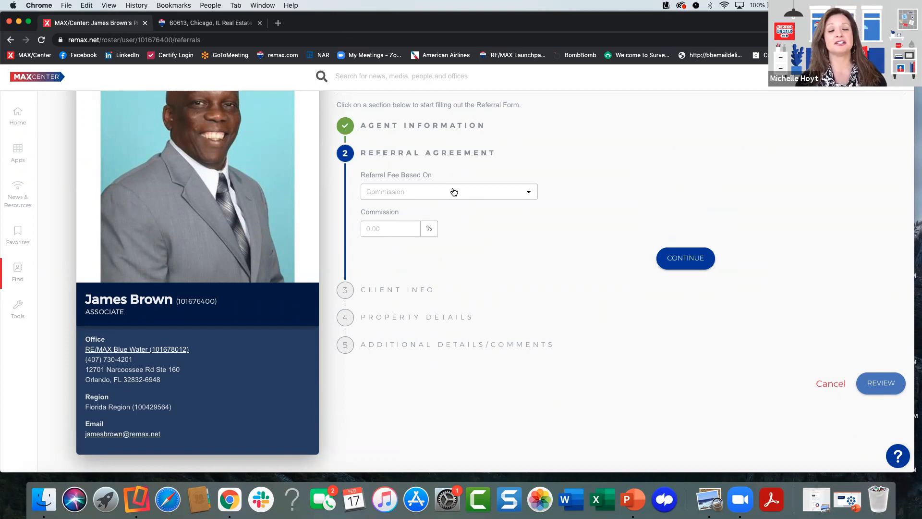
scroll(512, 228, "up", 3)
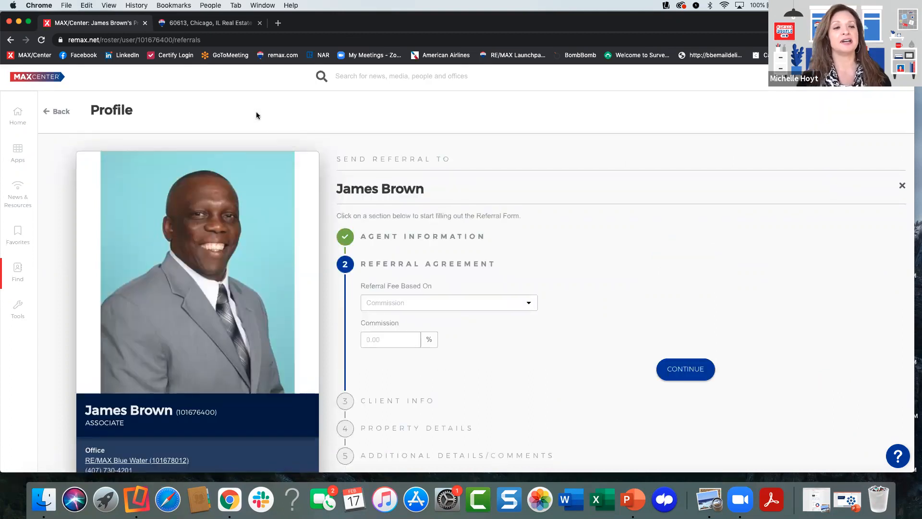
- Leave the referral form for the MAX/Center apps and launch the booj Platform
left_click(219, 27)
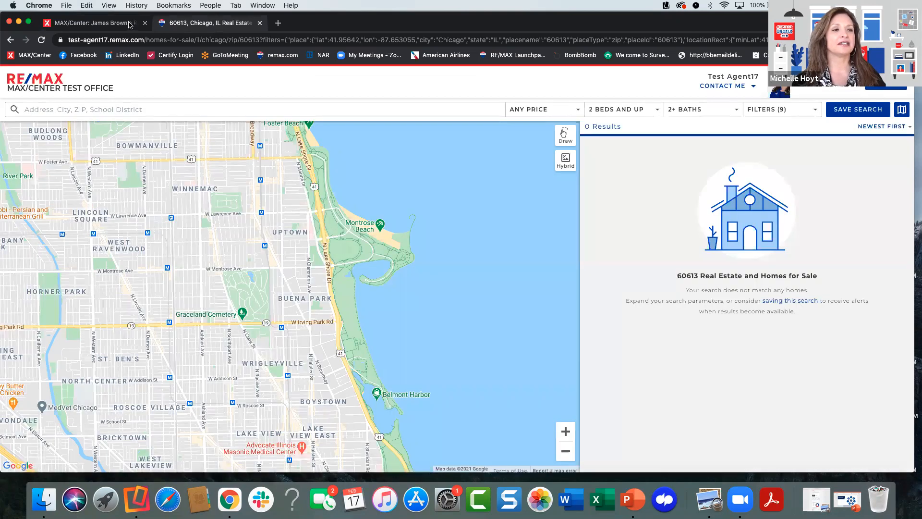
left_click(130, 28)
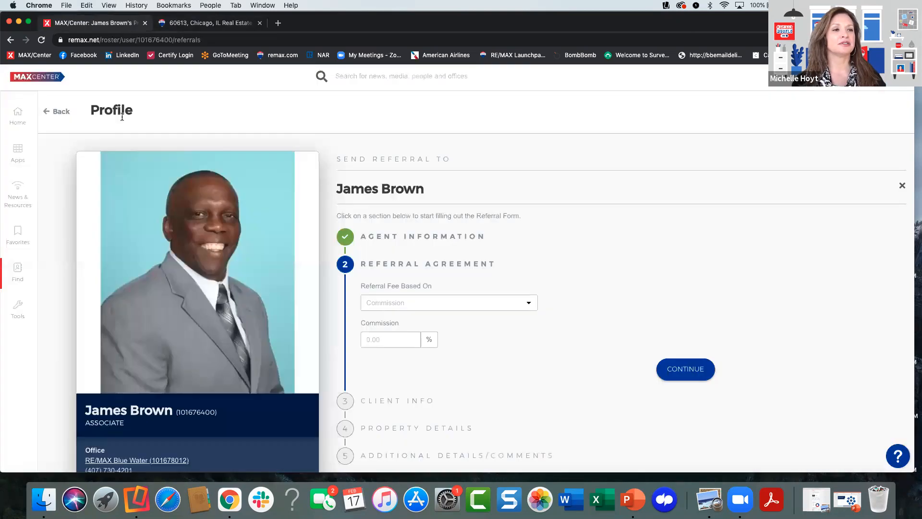
left_click(17, 153)
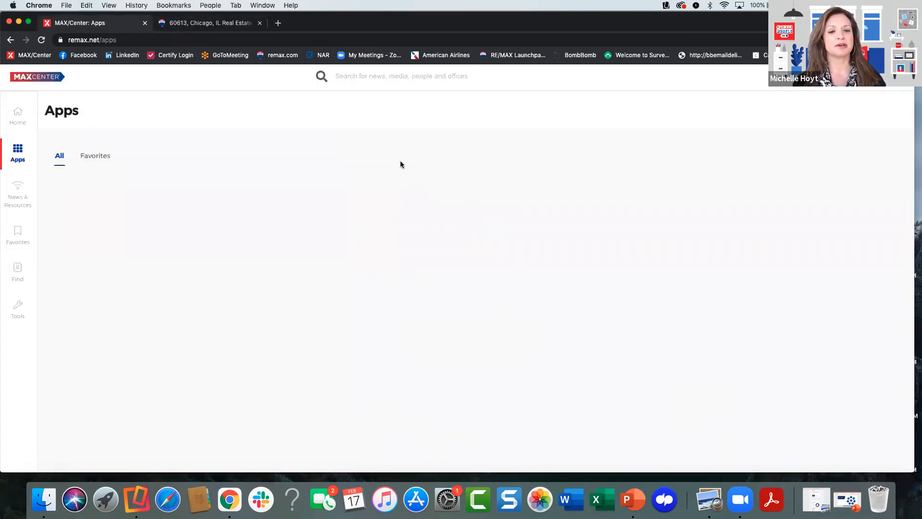
left_click(137, 198)
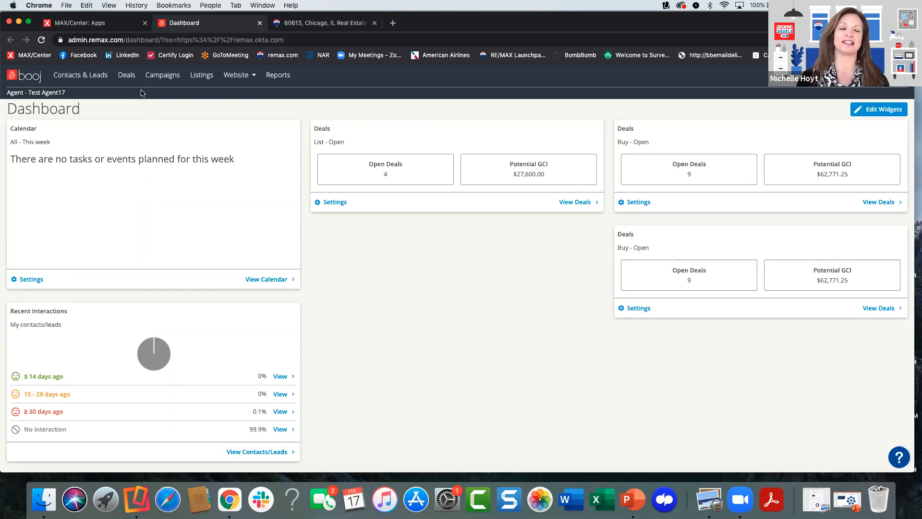
- Open the first contact's record in the Contacts & Leads list
left_click(89, 77)
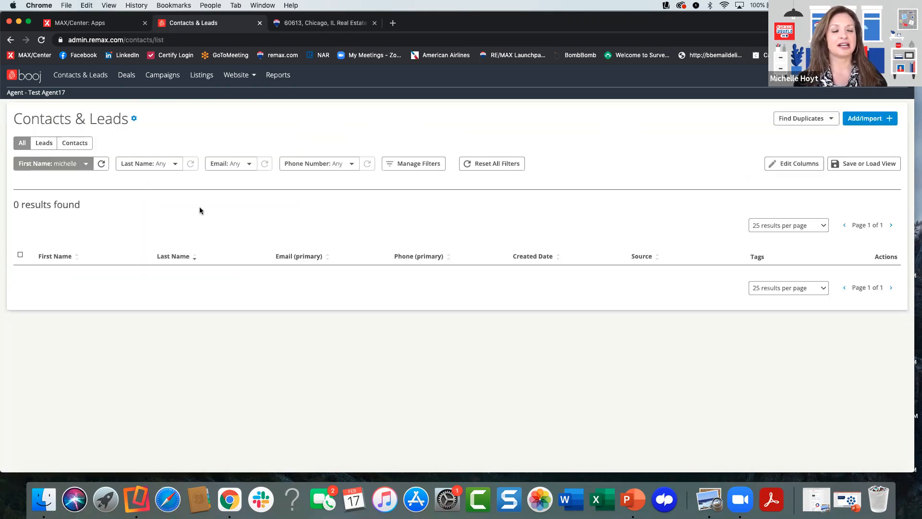
scroll(178, 249, "down", 1)
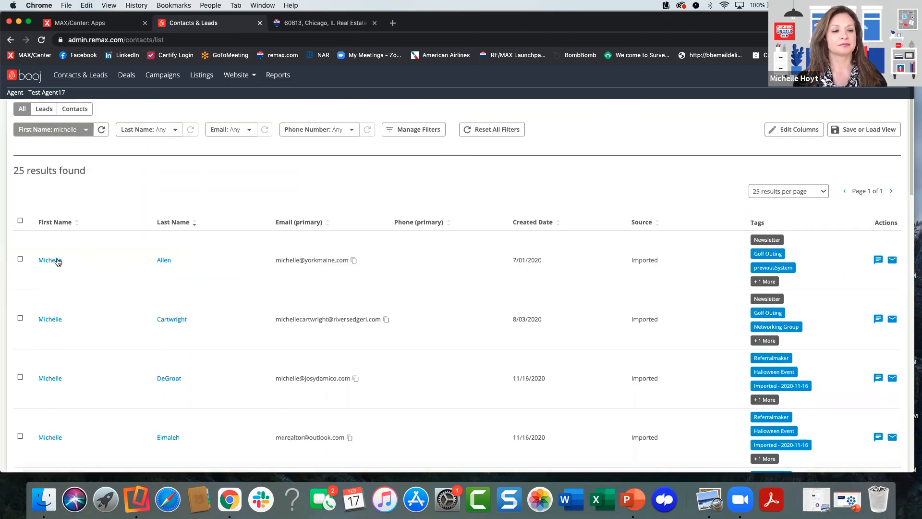
left_click(54, 257)
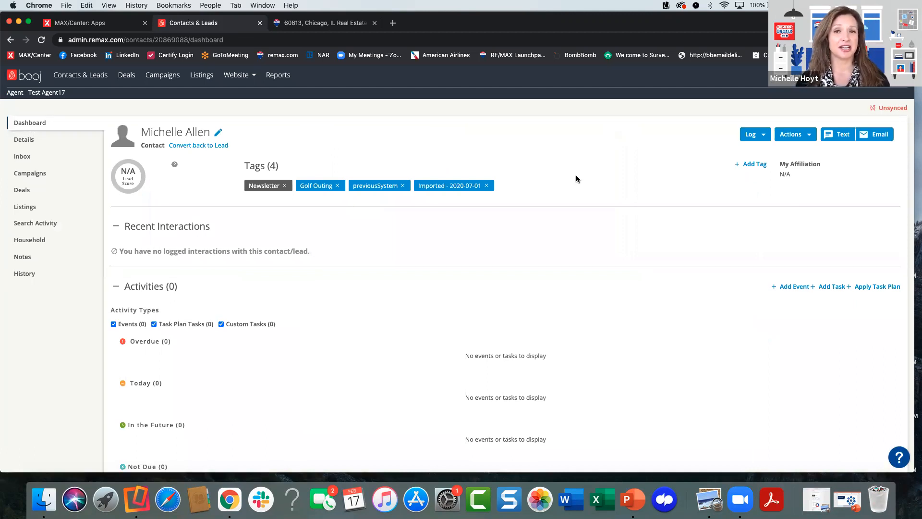
- Start sending the contact to another agent, enter the receiving agent's full name, and compare the Transfer type before returning to Referral
left_click(796, 136)
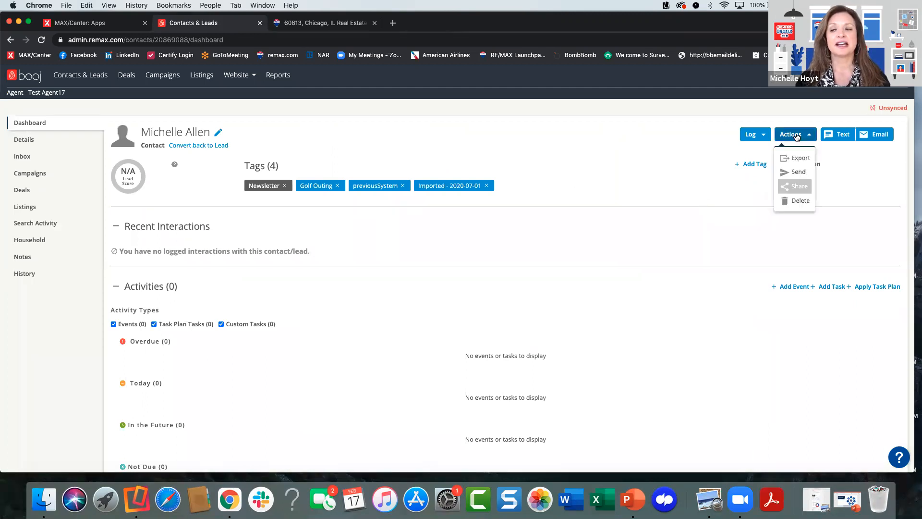
left_click(795, 172)
left_click(408, 159)
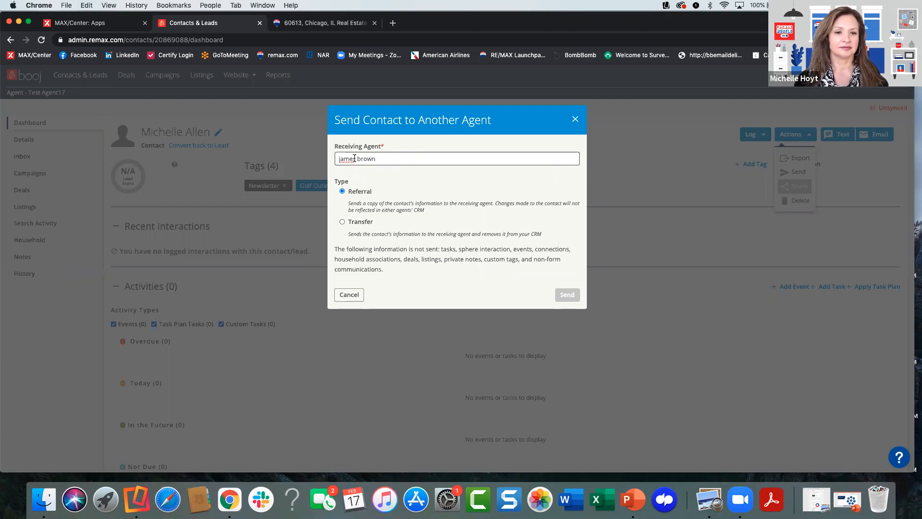
left_click(342, 222)
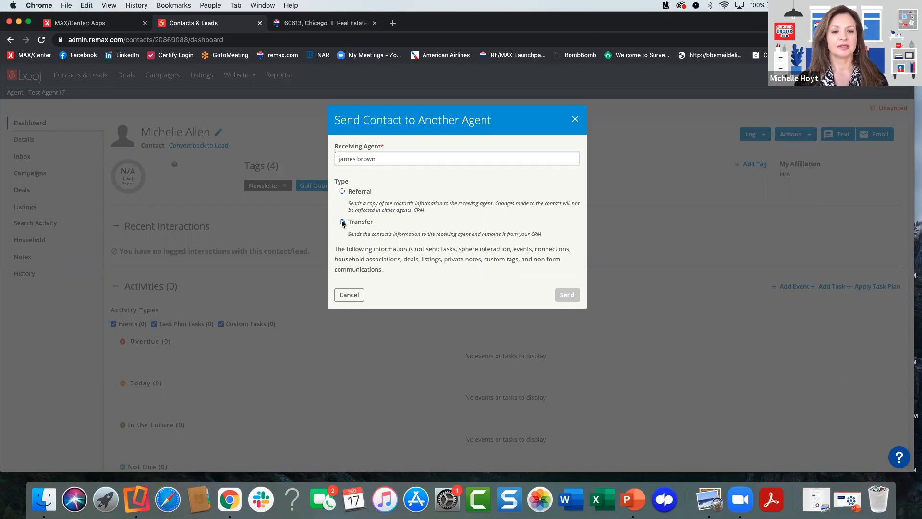
left_click(342, 191)
- Retry the receiving agent search with the capitalized full name, then with only the surname
left_click(375, 159)
key("super+a")
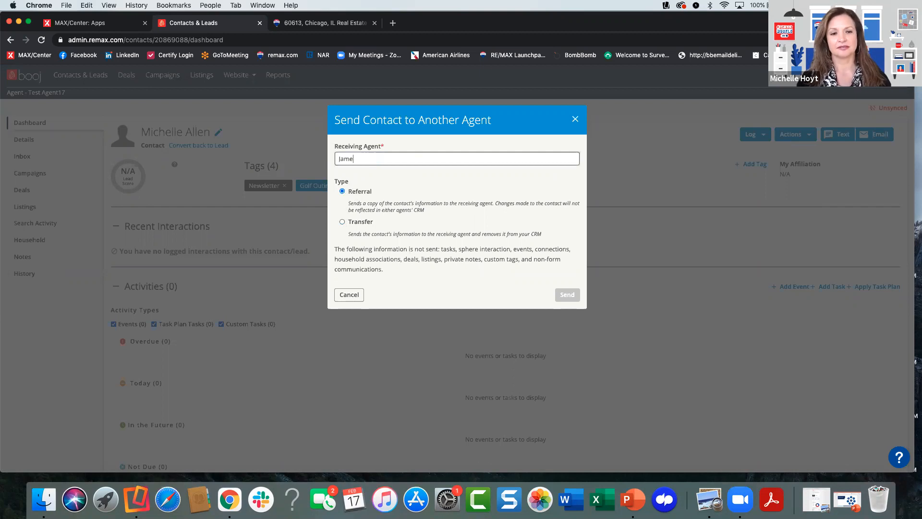
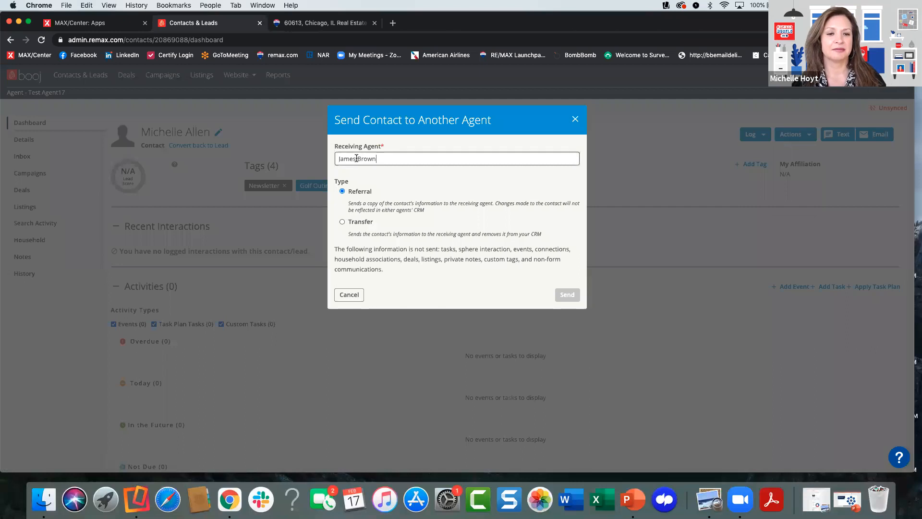
left_click_drag(356, 158, 336, 158)
key("BackSpace")
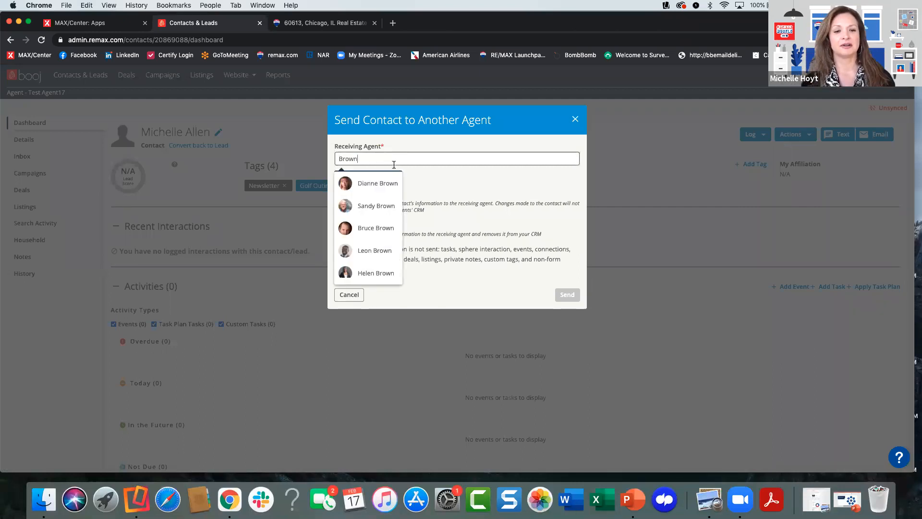
scroll(380, 215, "down", 3)
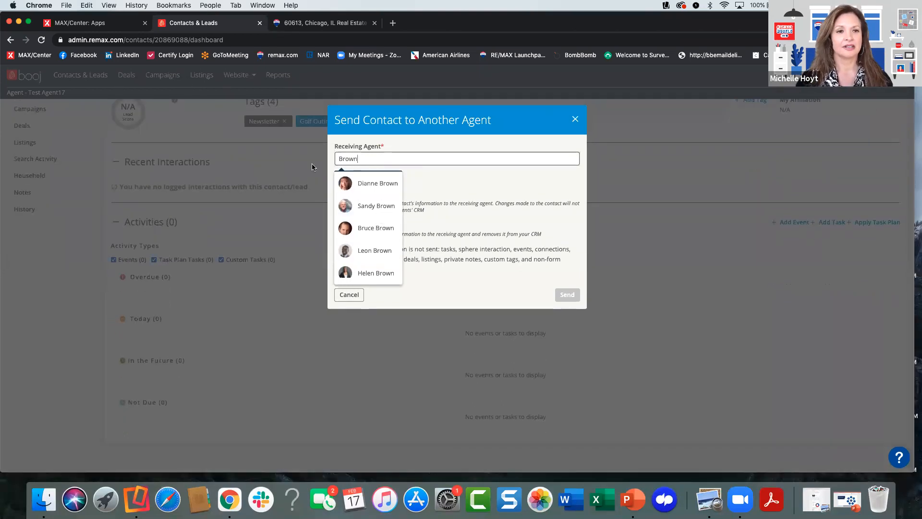
left_click(111, 24)
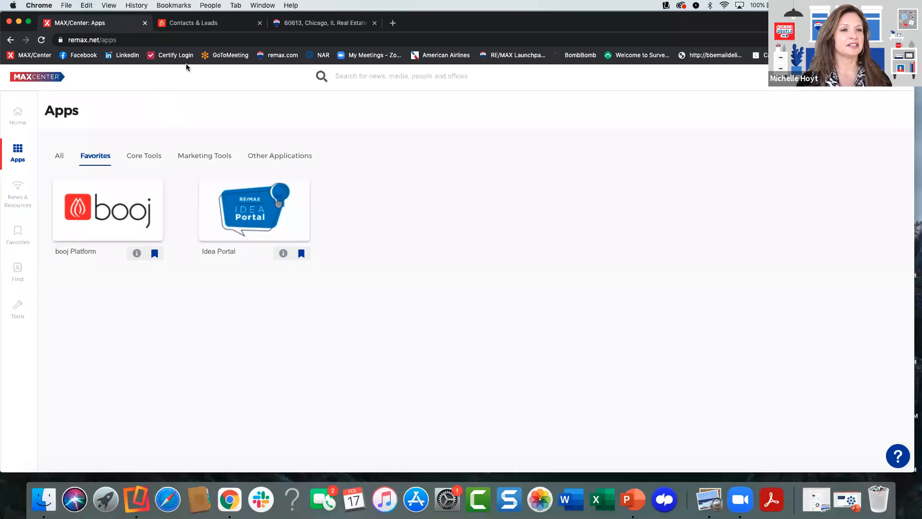
left_click(225, 24)
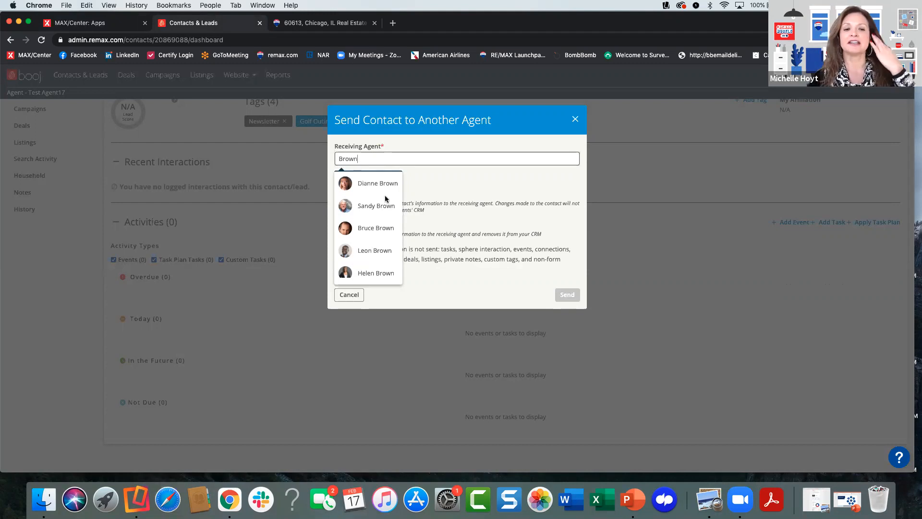
- Search for the receiving agent by full name again, select the matching agent who has a photo, and cancel sending the contact
key("BackSpace")
key("BackSpace")
key("BackSpace")
key("BackSpace")
key("BackSpace")
type("HJam")
key("BackSpace")
key("BackSpace")
key("BackSpace")
key("BackSpace")
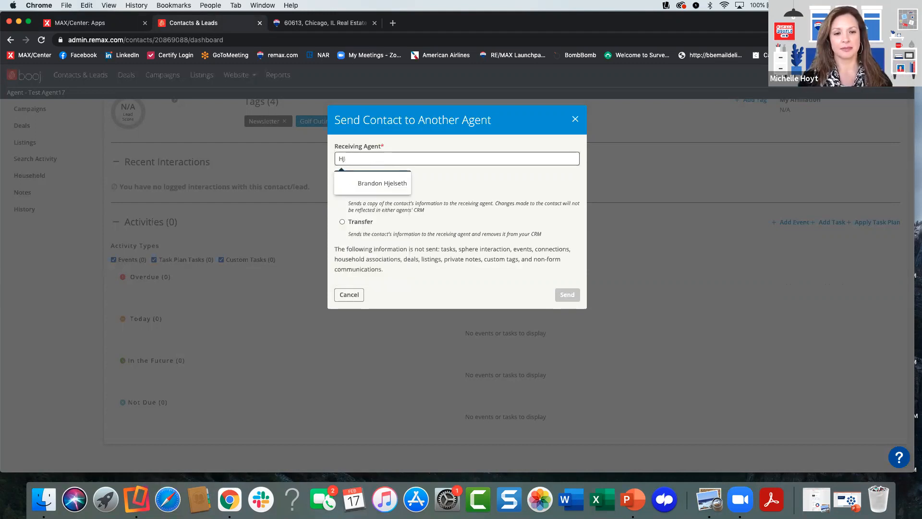
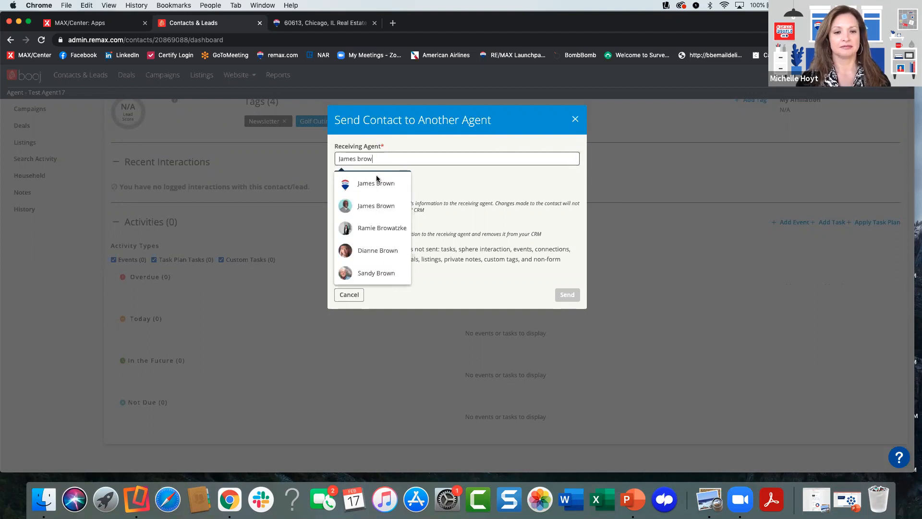
left_click(380, 201)
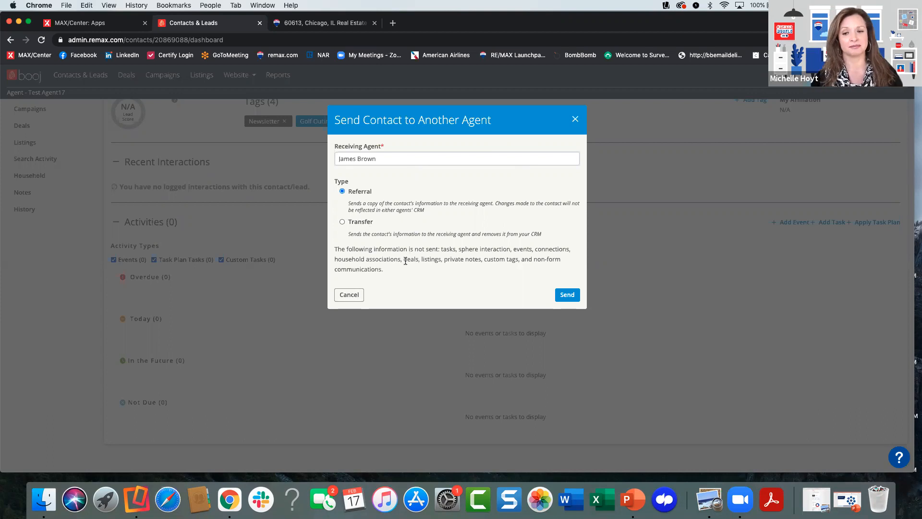
left_click(349, 295)
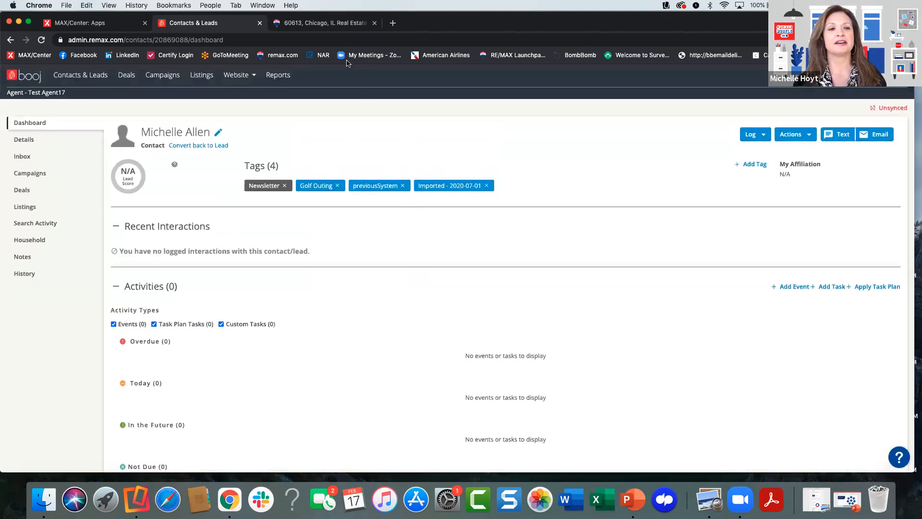
- Open the emails of the drip campaign "COPY Existing Homeowner Drip Campaign Template (Copied)"
left_click(160, 78)
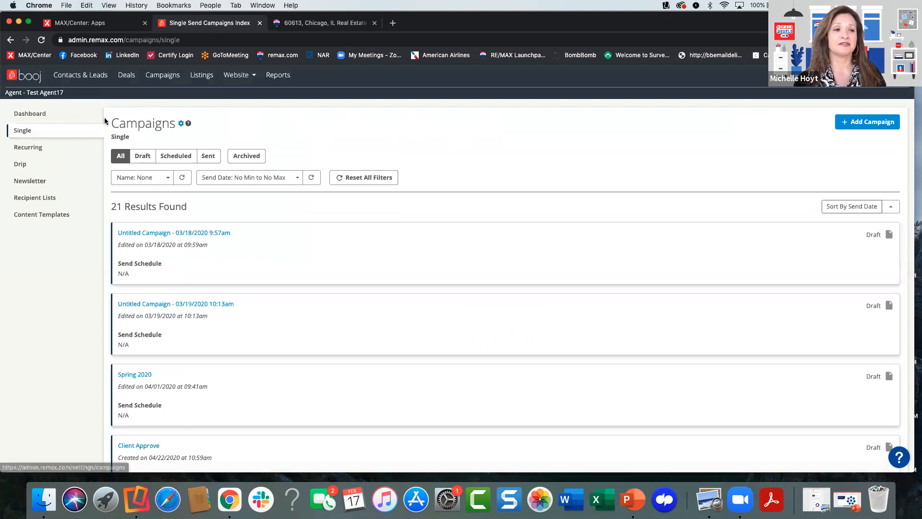
left_click(20, 165)
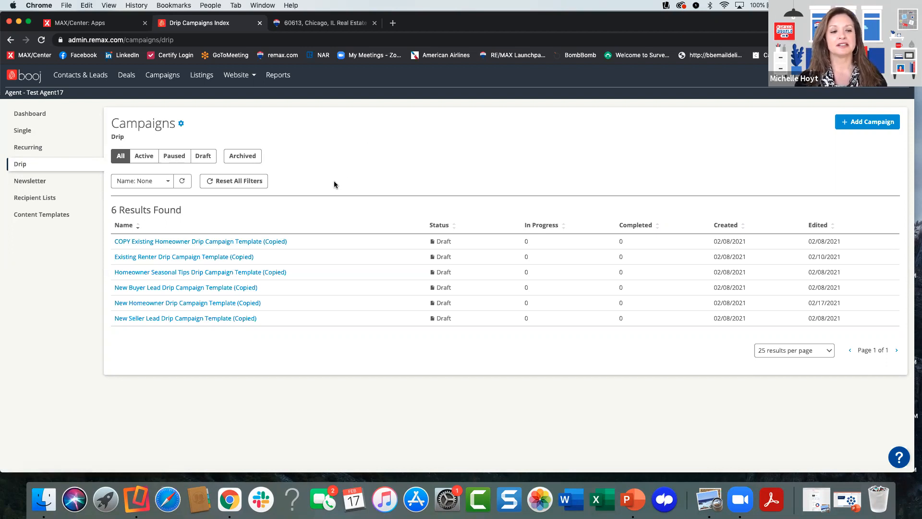
left_click(211, 242)
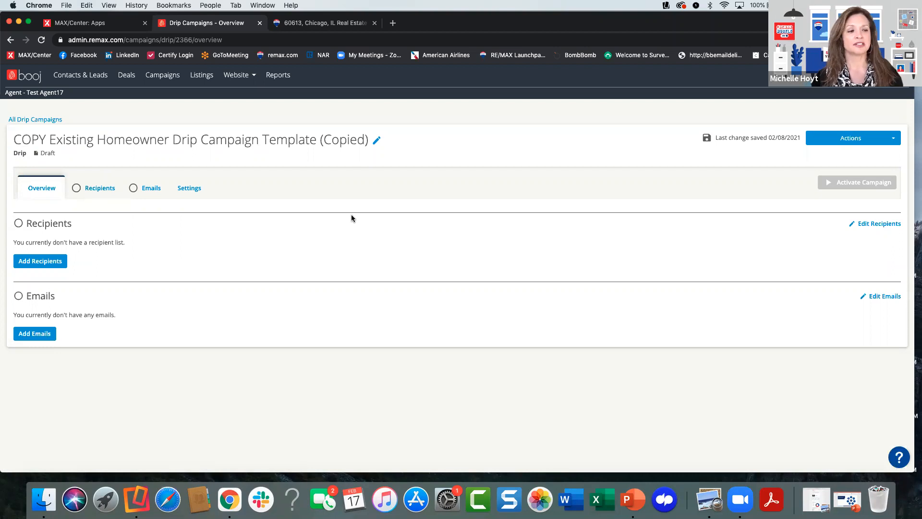
left_click(147, 191)
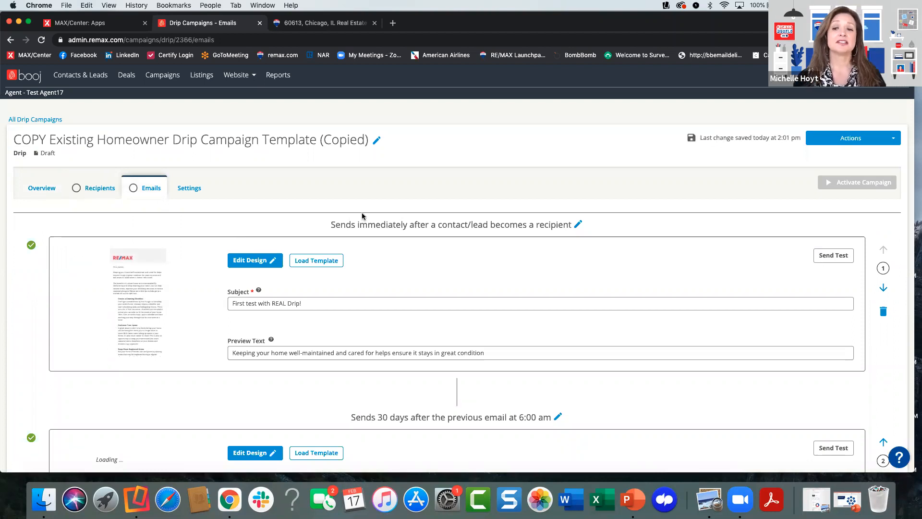
- Review the sequence of drip campaign emails, checking each one's send timing, subject and preview text
scroll(346, 255, "down", 3)
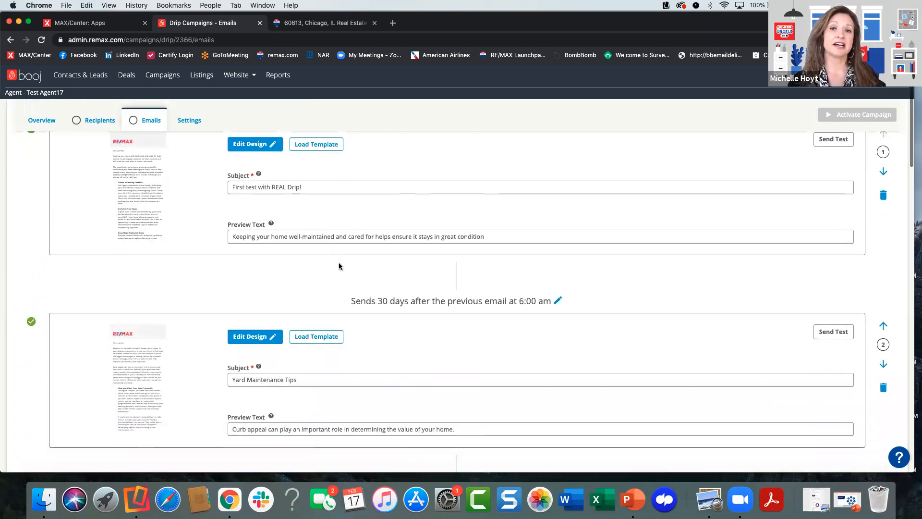
scroll(339, 266, "down", 3)
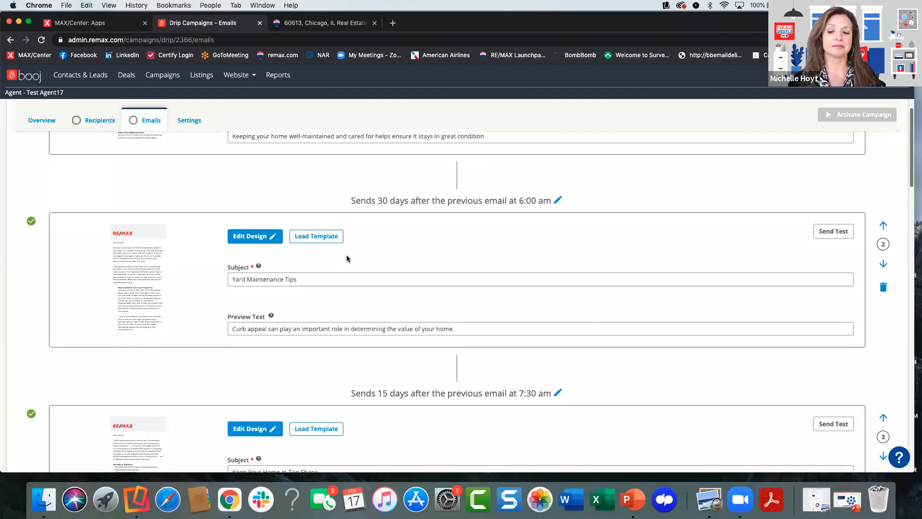
scroll(344, 250, "up", 3)
scroll(345, 251, "up", 2)
scroll(346, 252, "down", 3)
scroll(347, 251, "up", 2)
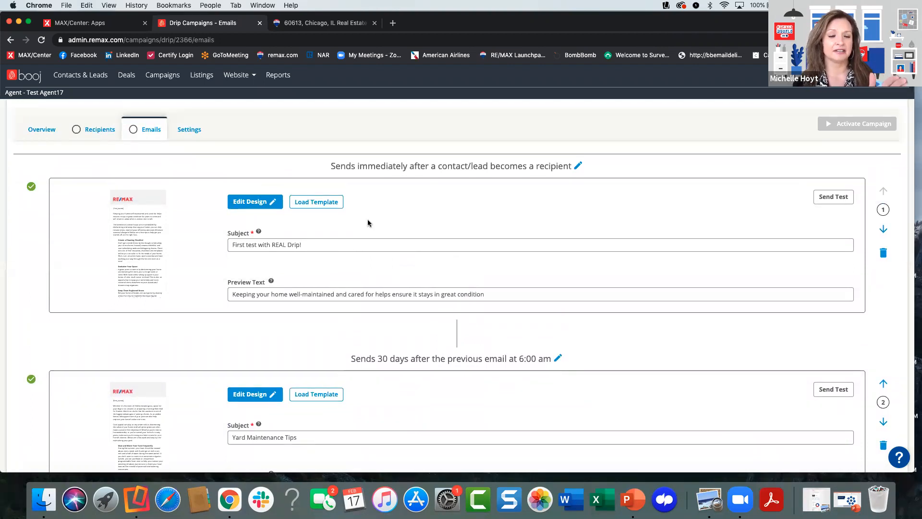
scroll(368, 220, "down", 1)
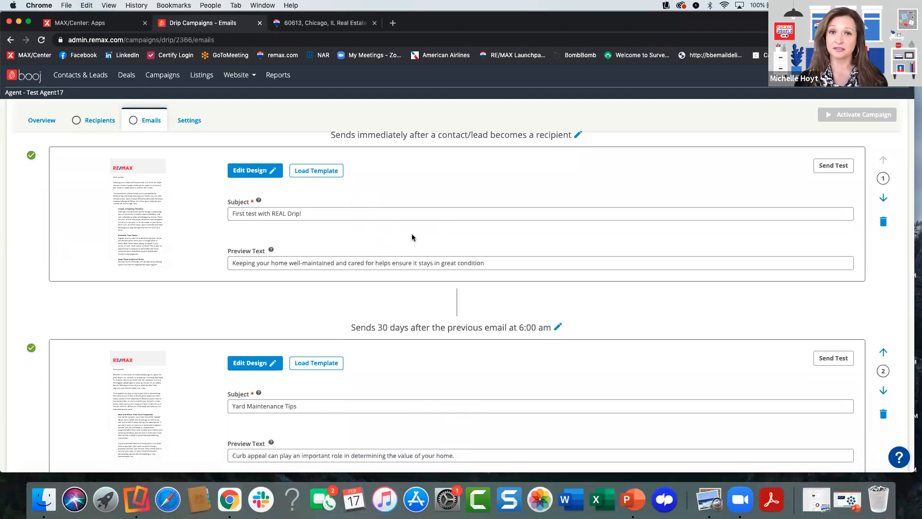
- Open the send schedule of the fourth email, "Ways to Maximize Your Home's Storage", to view its delay and time options, and dismiss it
scroll(411, 237, "down", 1)
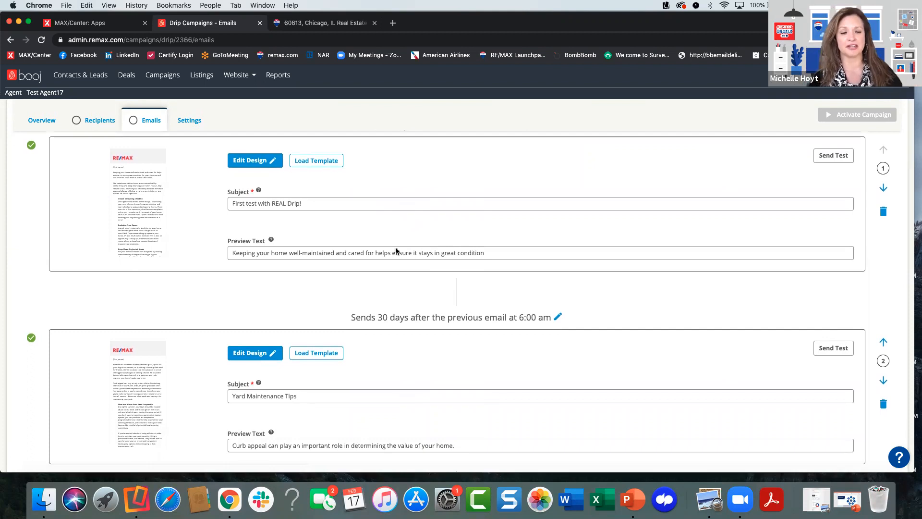
scroll(383, 285, "down", 5)
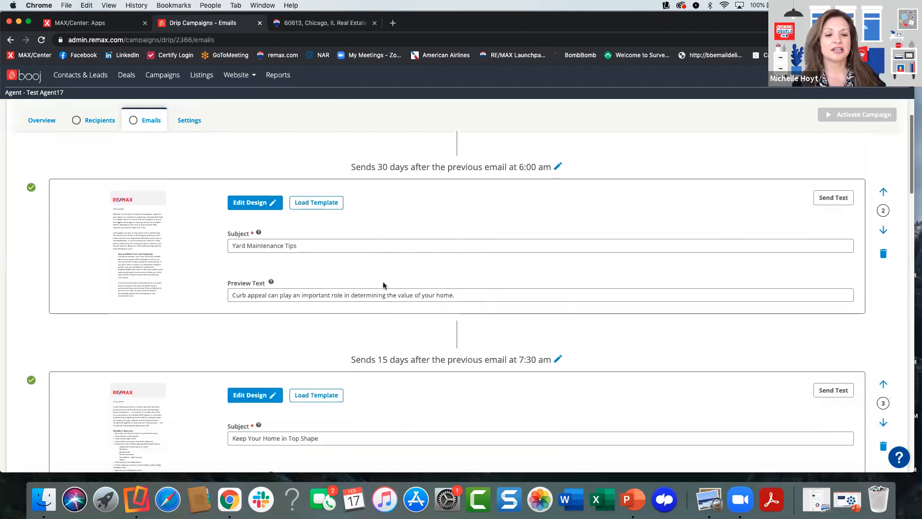
scroll(382, 285, "down", 7)
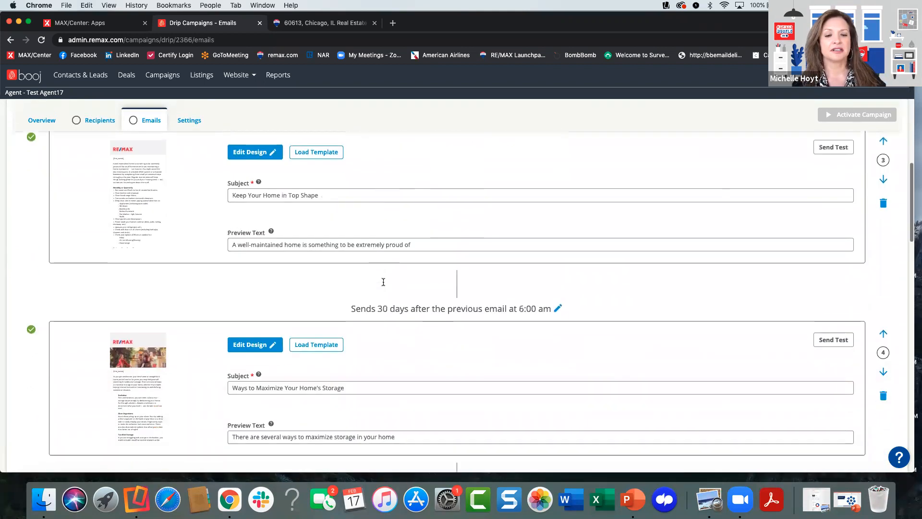
scroll(384, 290, "up", 6)
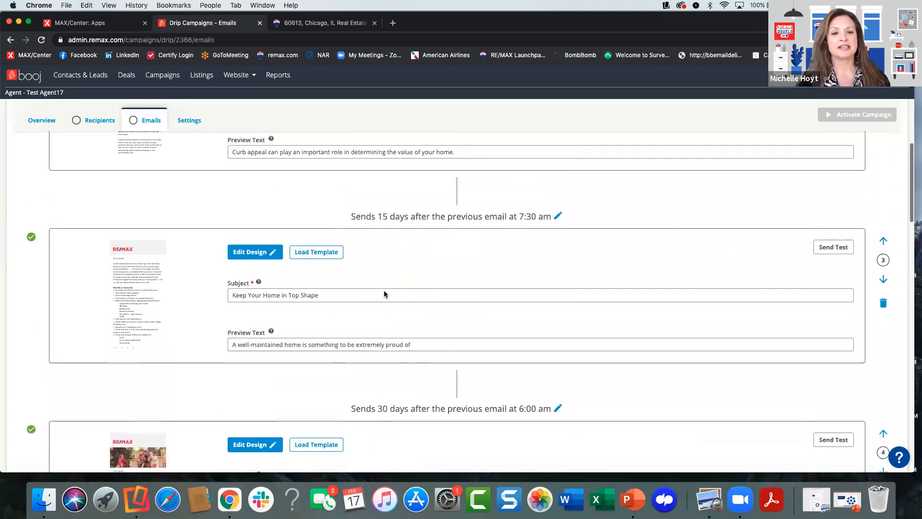
scroll(384, 293, "up", 2)
scroll(384, 293, "down", 2)
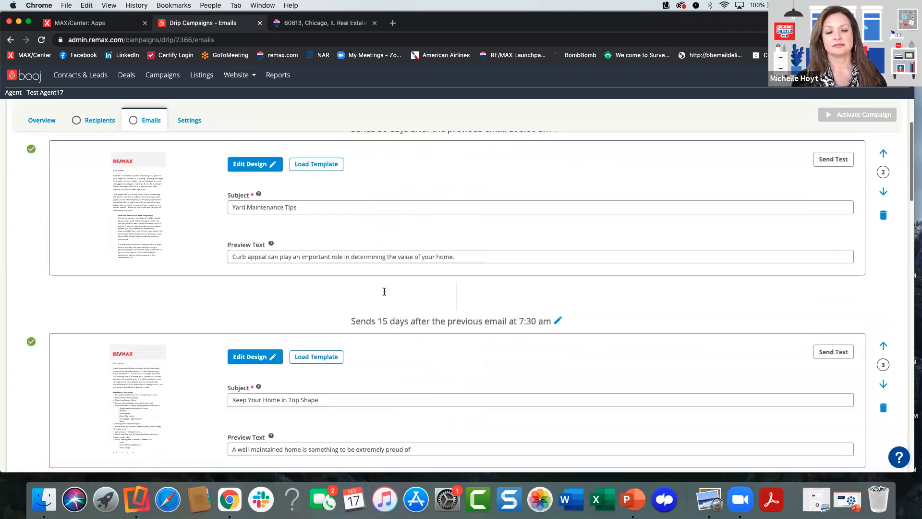
scroll(383, 337, "down", 3)
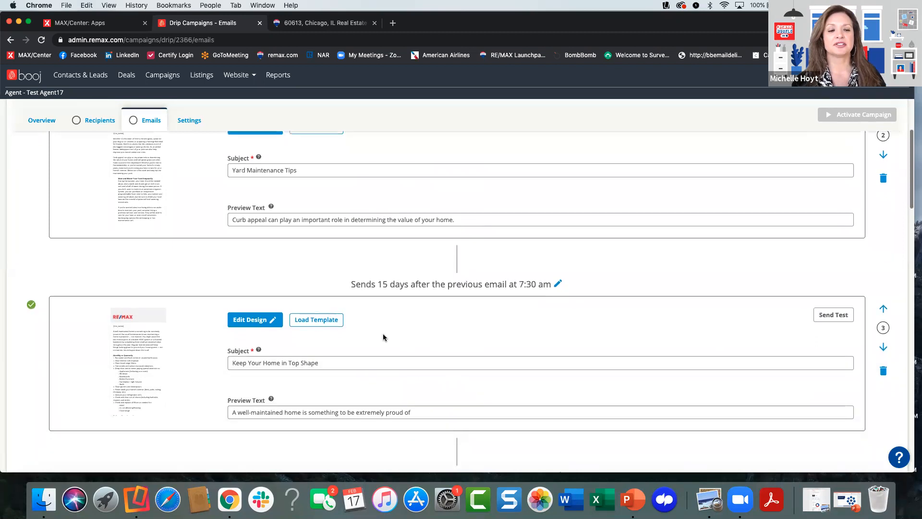
scroll(383, 334, "down", 4)
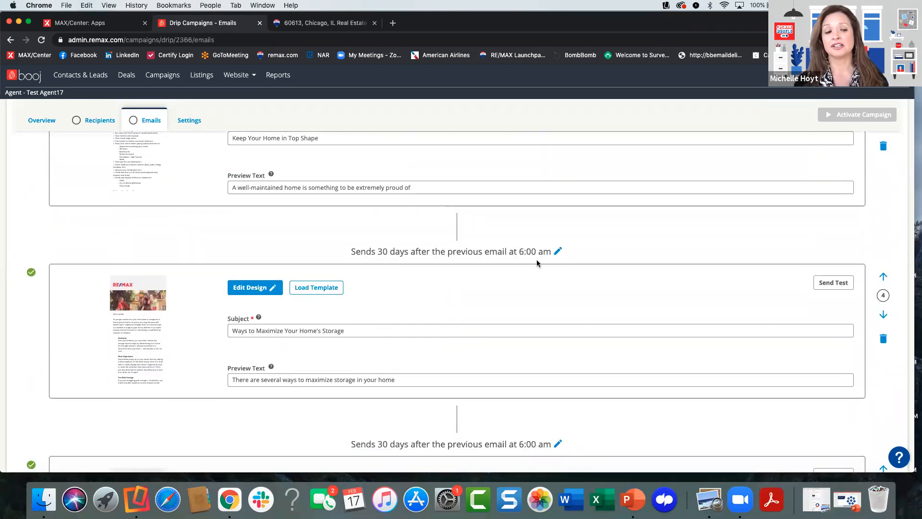
left_click(559, 252)
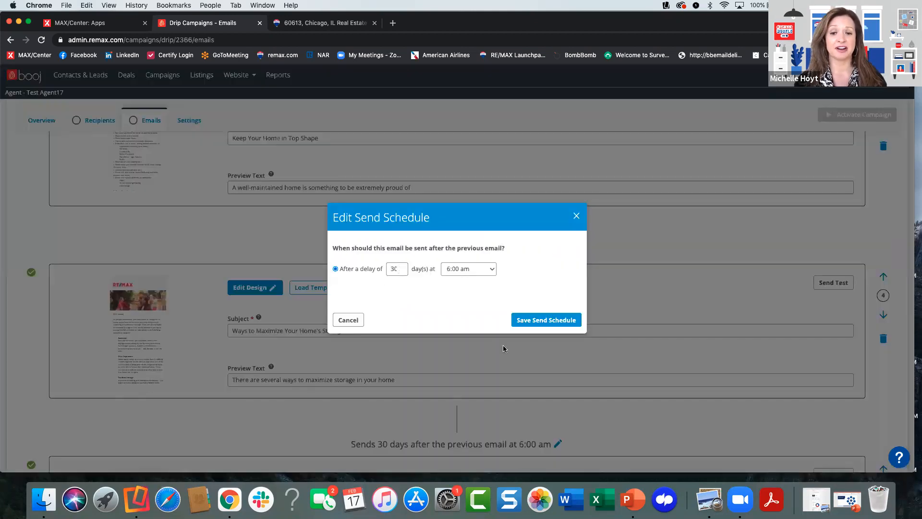
left_click(576, 216)
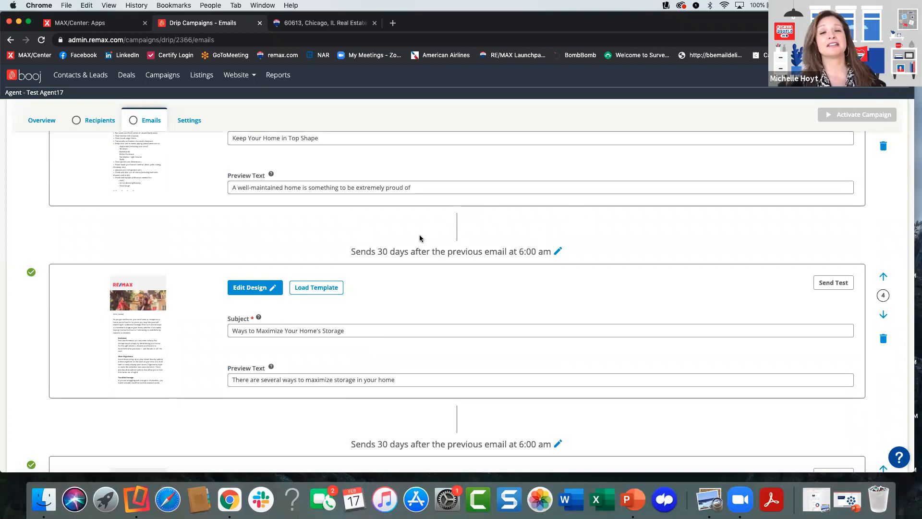
- Examine the subjects, preview texts and intervals of the campaign emails, from the first email through "Ways to Boost Your Home's Curb Appeal"
scroll(420, 238, "up", 3)
scroll(419, 235, "up", 3)
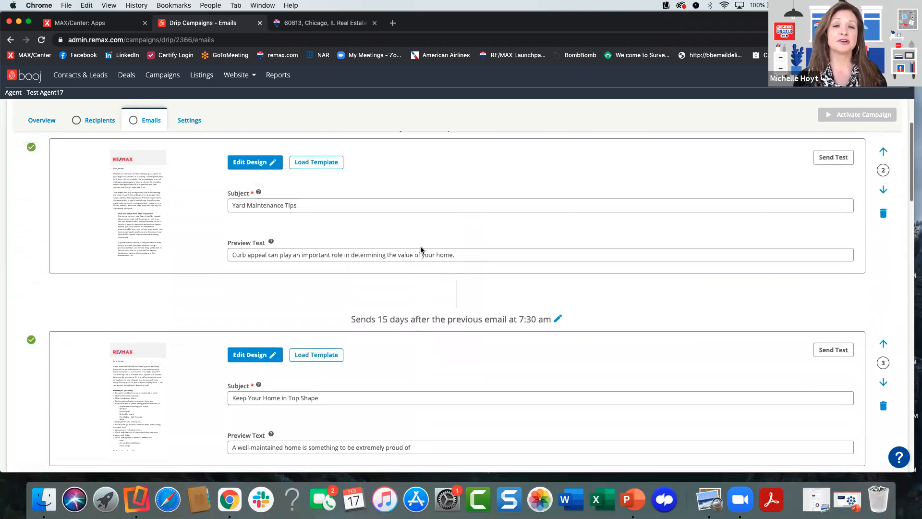
scroll(420, 248, "up", 2)
scroll(421, 253, "up", 3)
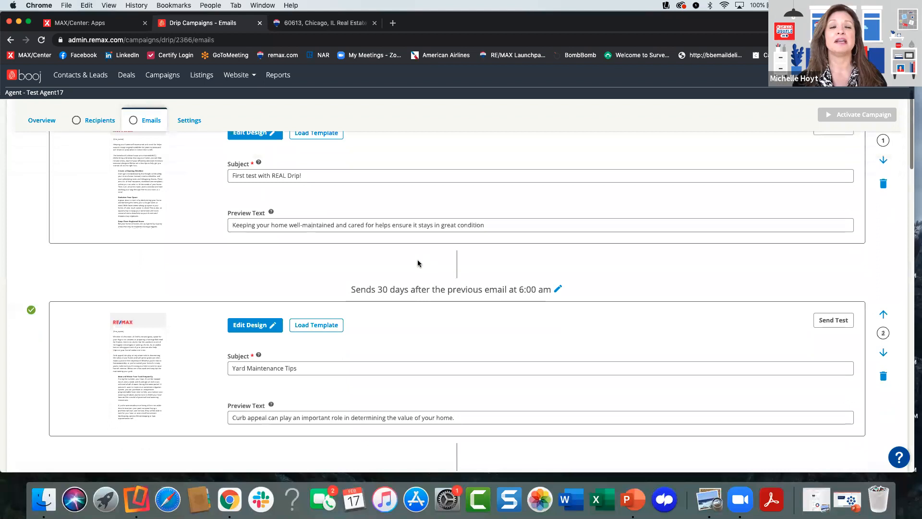
scroll(418, 262, "up", 3)
scroll(414, 260, "down", 5)
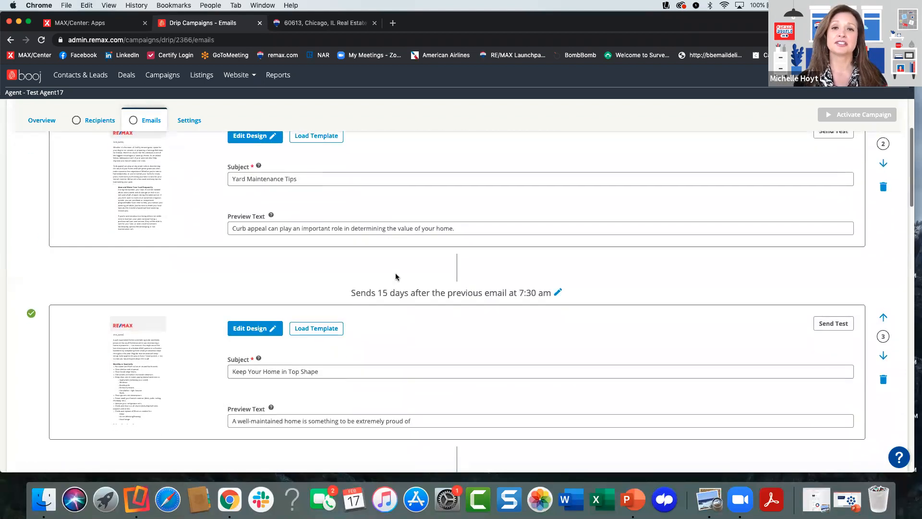
scroll(396, 275, "down", 3)
scroll(311, 336, "down", 5)
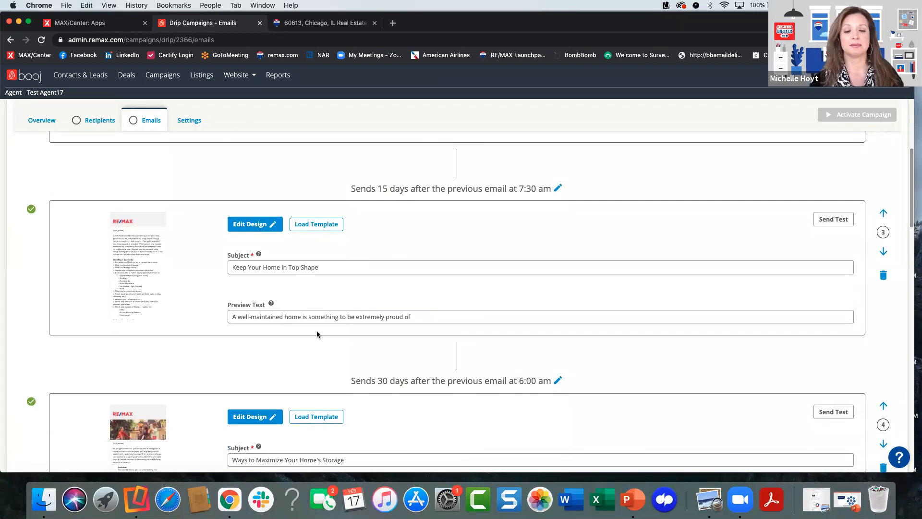
scroll(317, 335, "down", 3)
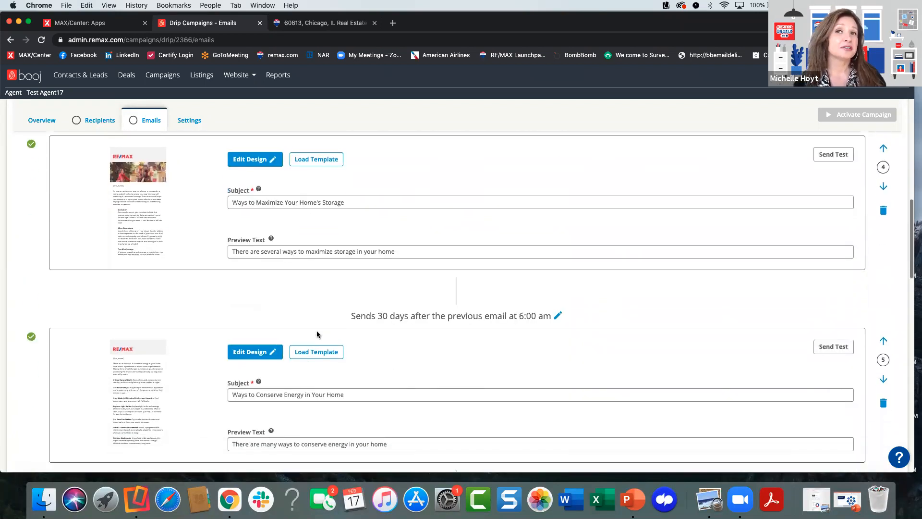
scroll(343, 310, "down", 2)
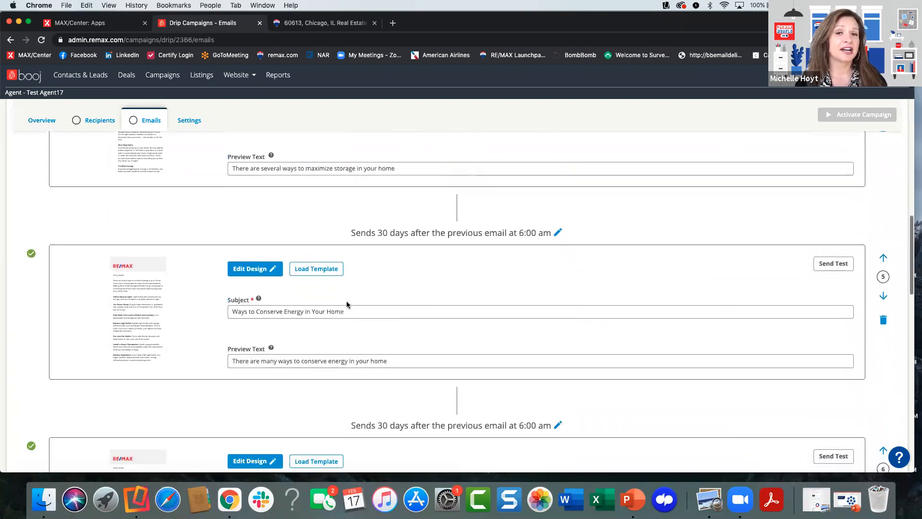
scroll(338, 349, "down", 1)
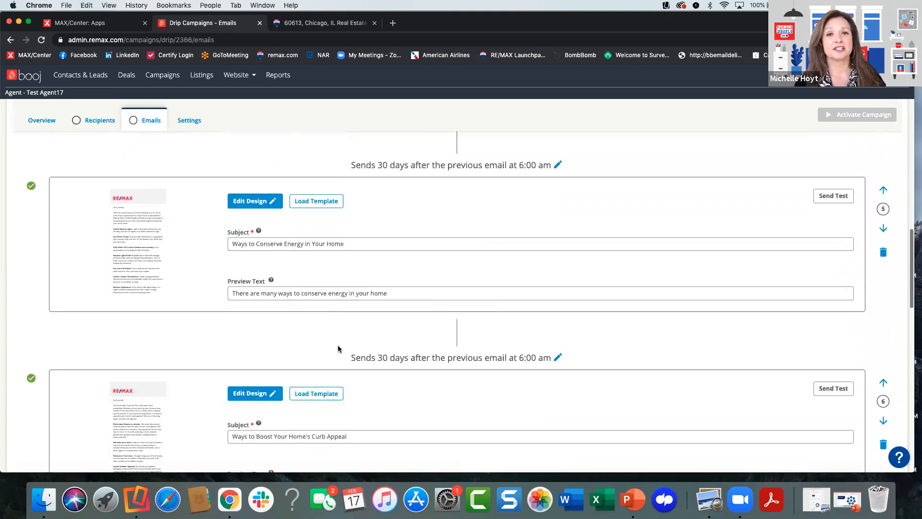
scroll(340, 346, "down", 1)
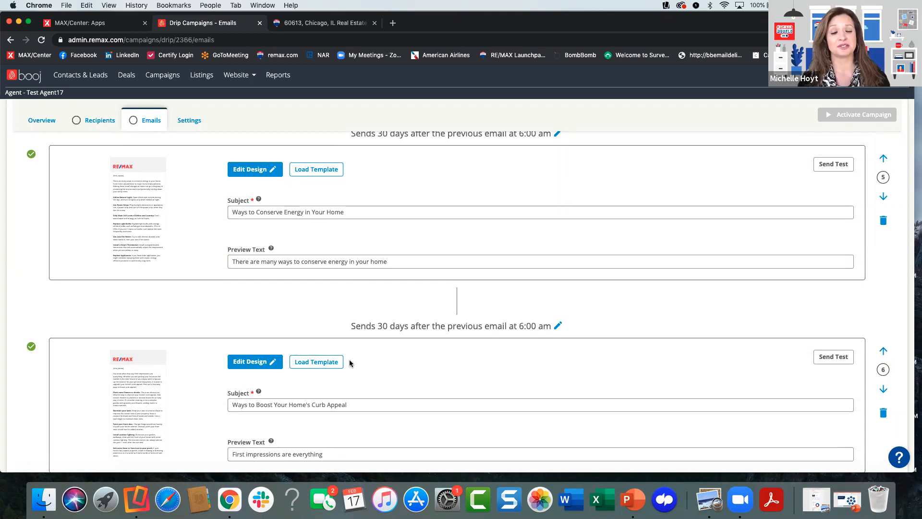
scroll(381, 311, "down", 1)
scroll(382, 311, "down", 4)
scroll(381, 308, "up", 3)
scroll(381, 308, "up", 6)
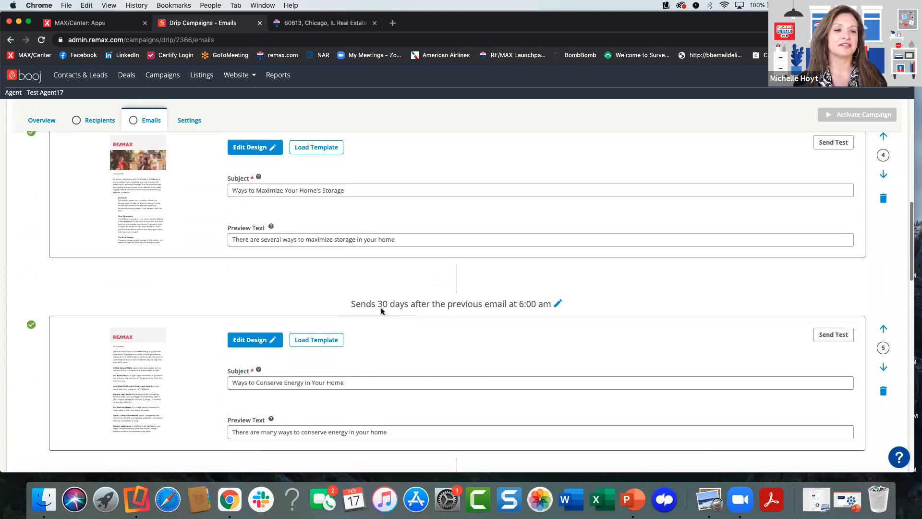
- Open the design of the "Ways to Maximize Your Home's Storage" email and read through its content
scroll(381, 308, "up", 1)
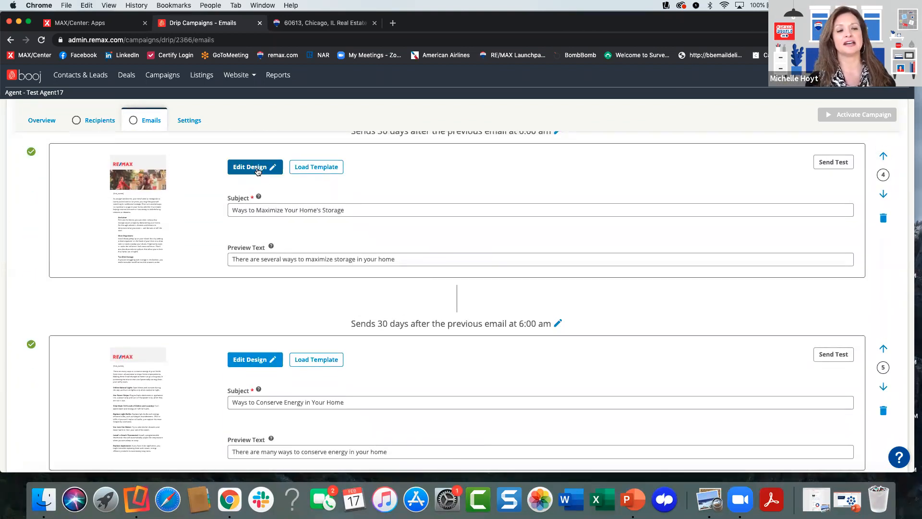
left_click(258, 167)
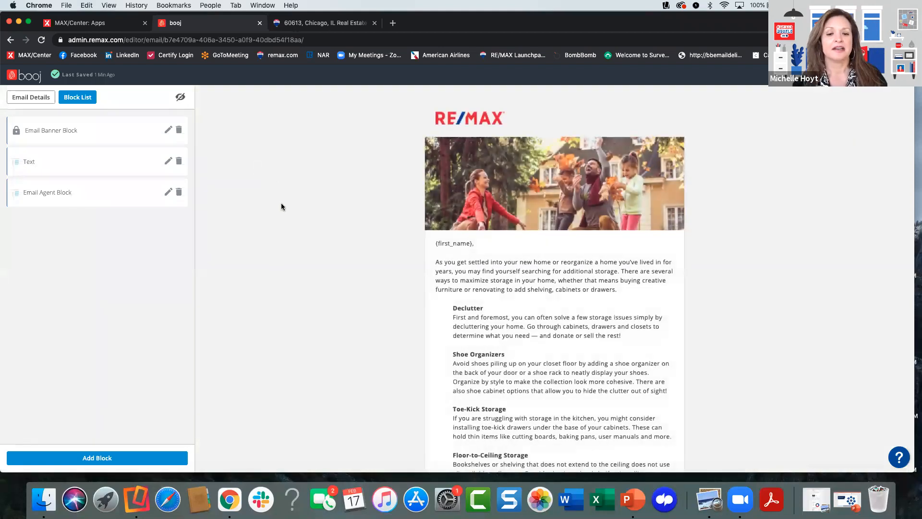
scroll(464, 289, "down", 1)
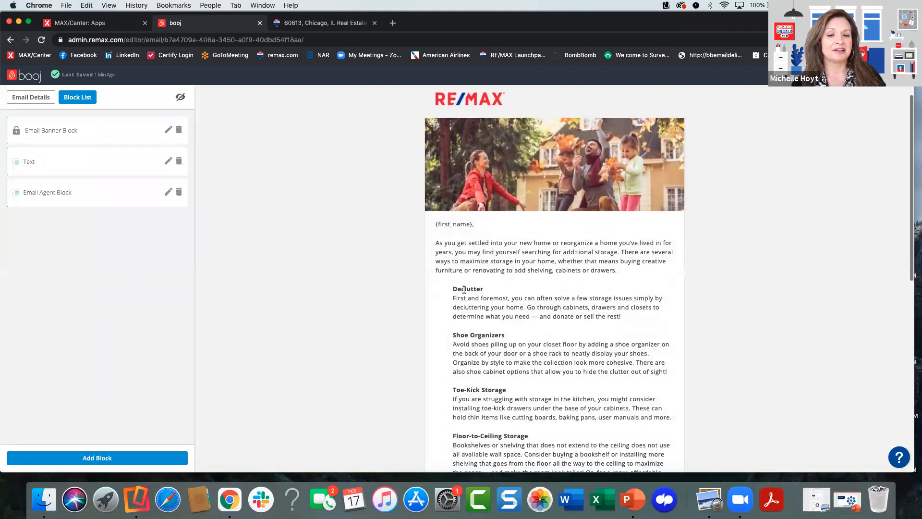
scroll(464, 290, "down", 1)
scroll(488, 281, "down", 1)
scroll(488, 281, "down", 5)
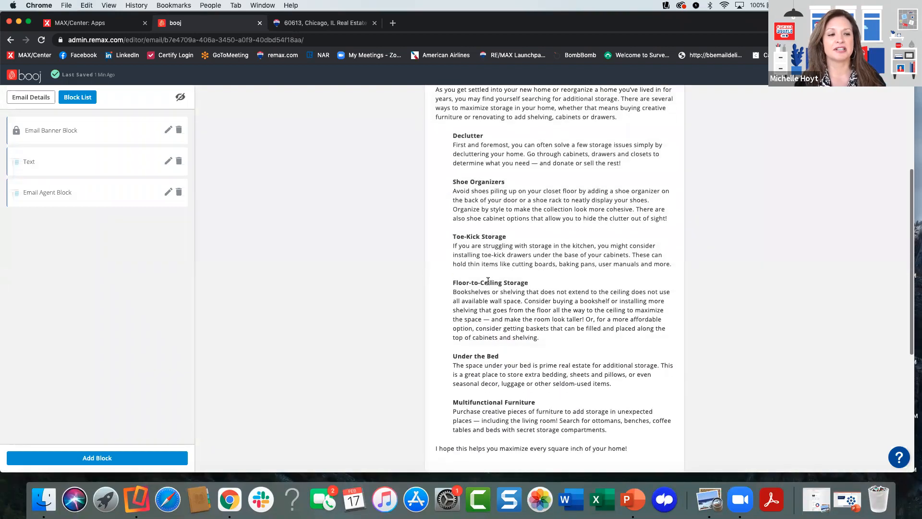
scroll(488, 281, "down", 2)
scroll(488, 281, "up", 2)
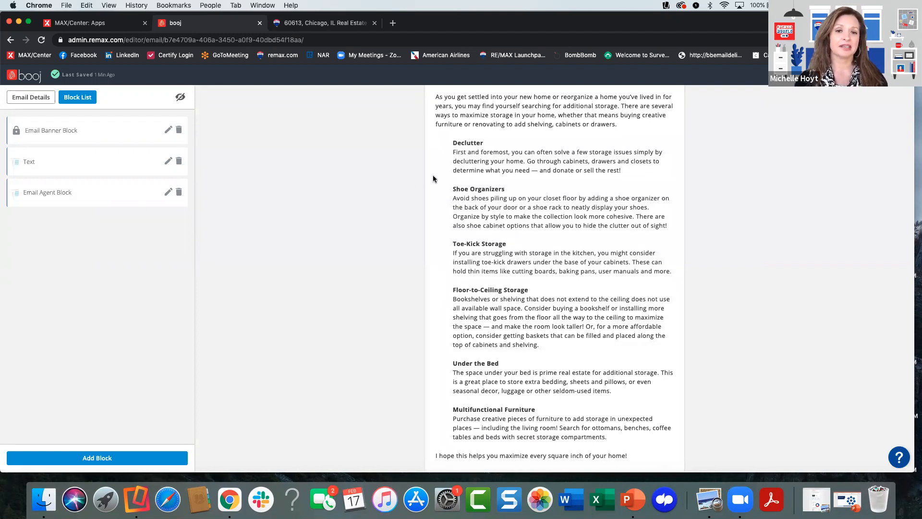
scroll(433, 177, "up", 5)
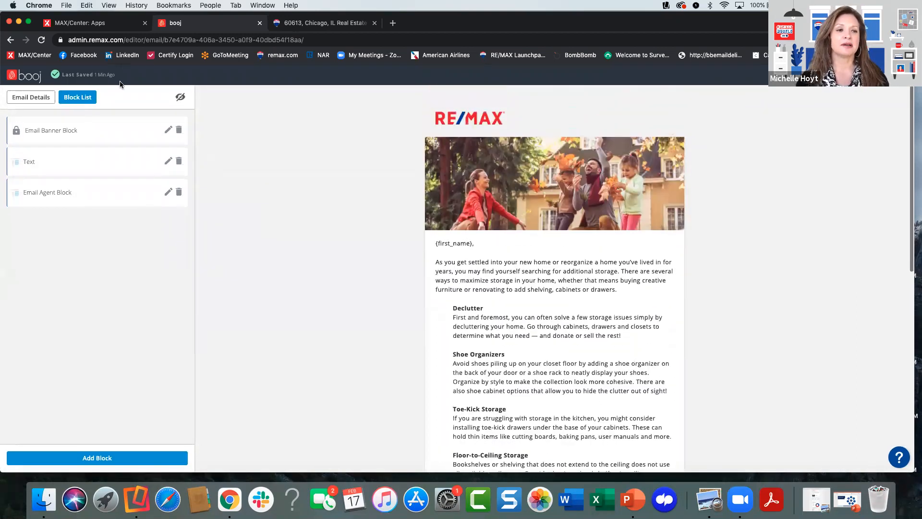
- View the banner block's image library and the text block's editor, returning to the block list after each
left_click(167, 131)
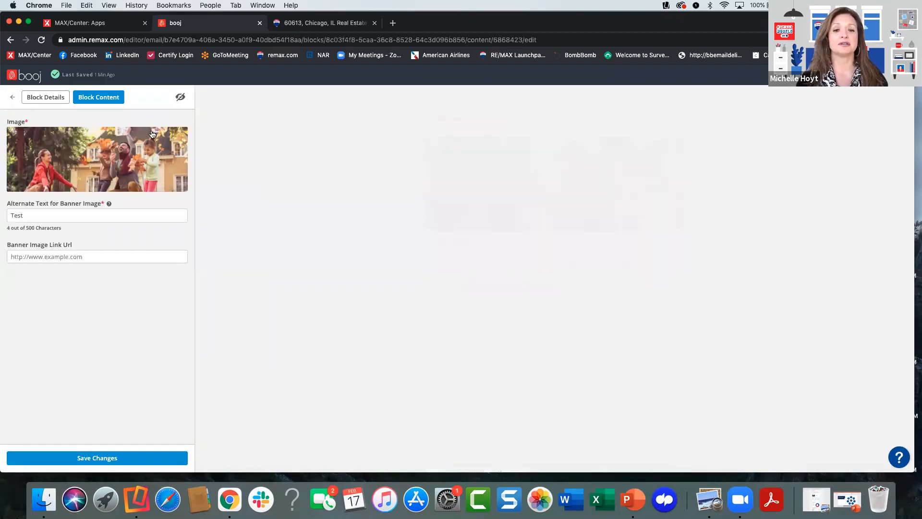
left_click(93, 166)
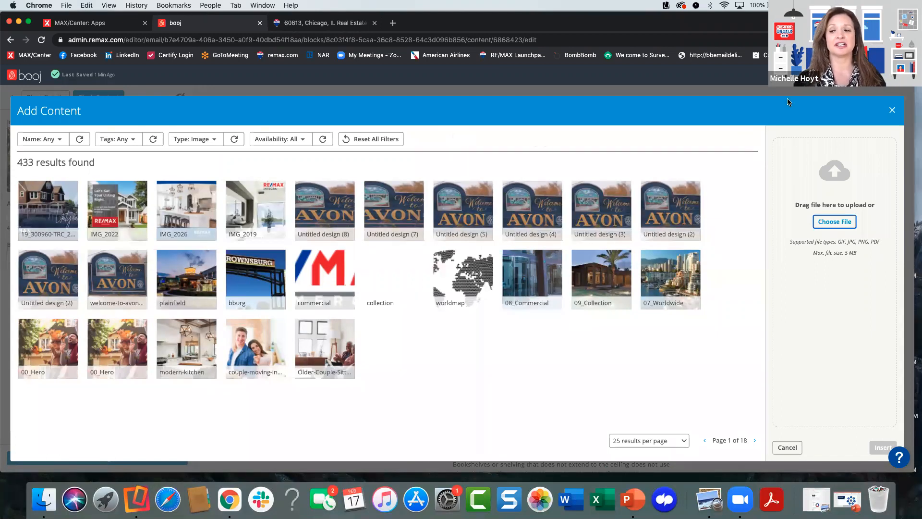
left_click(891, 112)
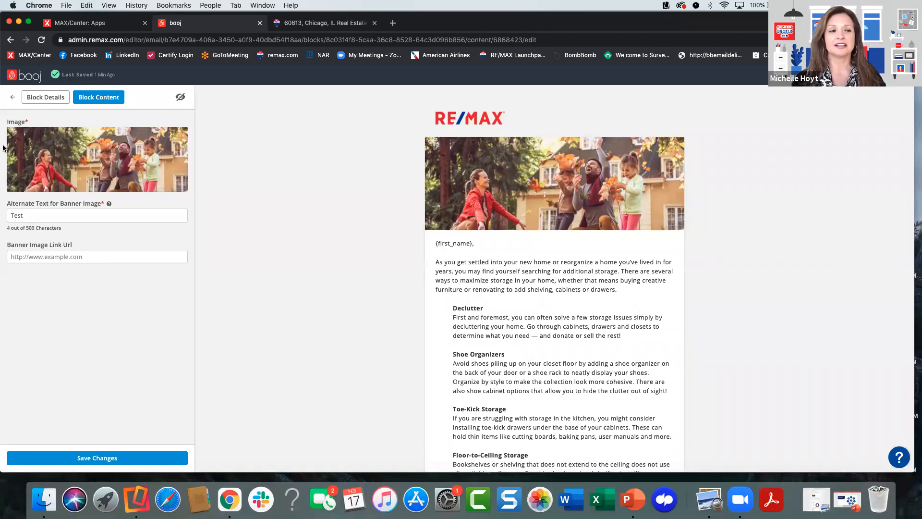
left_click(12, 97)
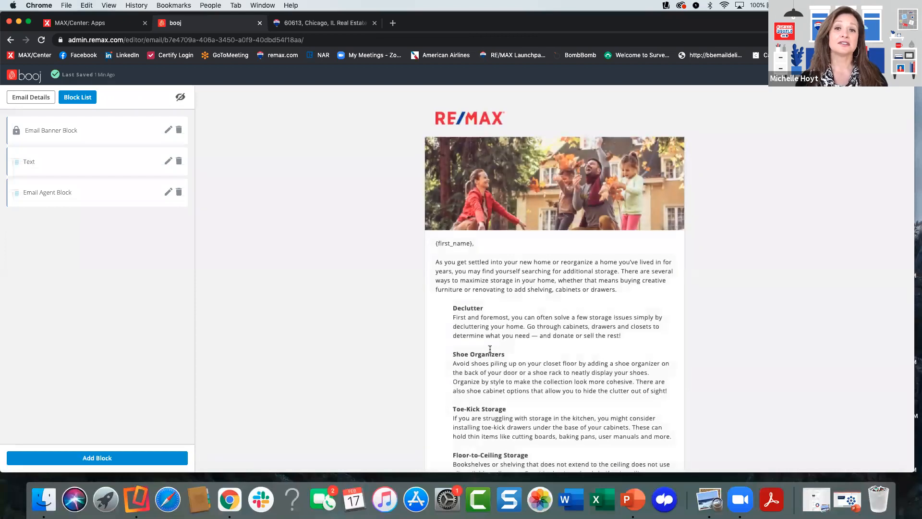
left_click(168, 161)
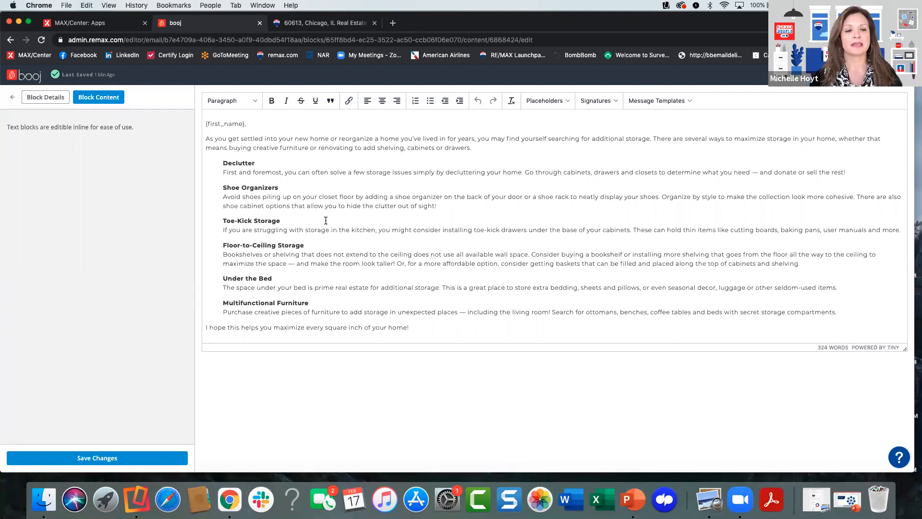
left_click(12, 99)
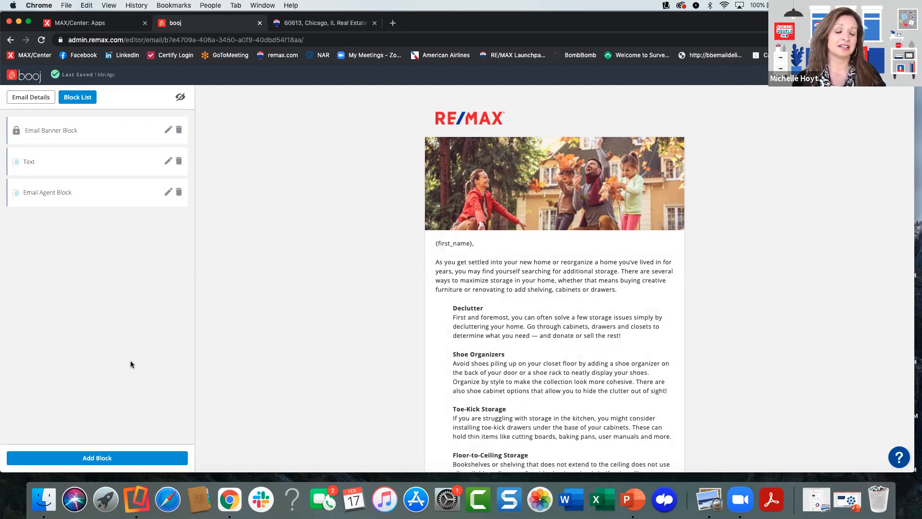
- Add an "Email Image Text Block: BombBomb" to the email, return to the block list and check the email preview down to its footer
left_click(98, 456)
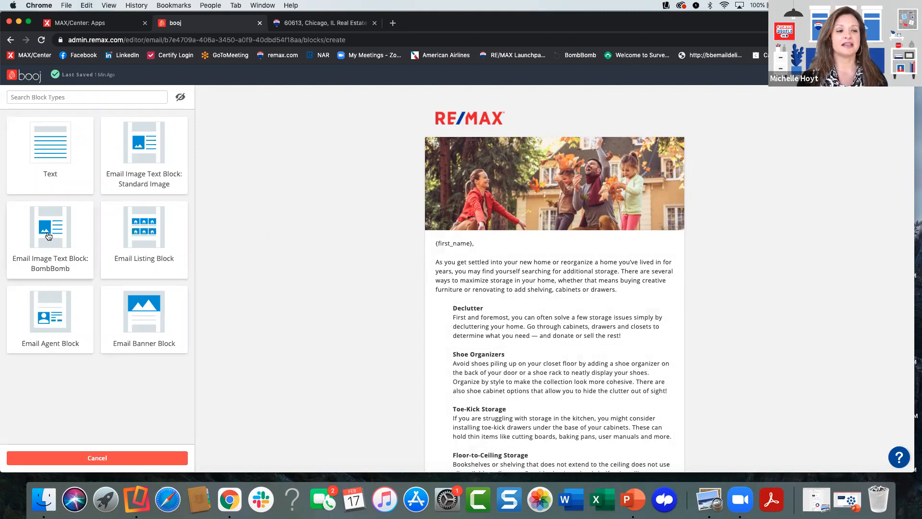
left_click(48, 236)
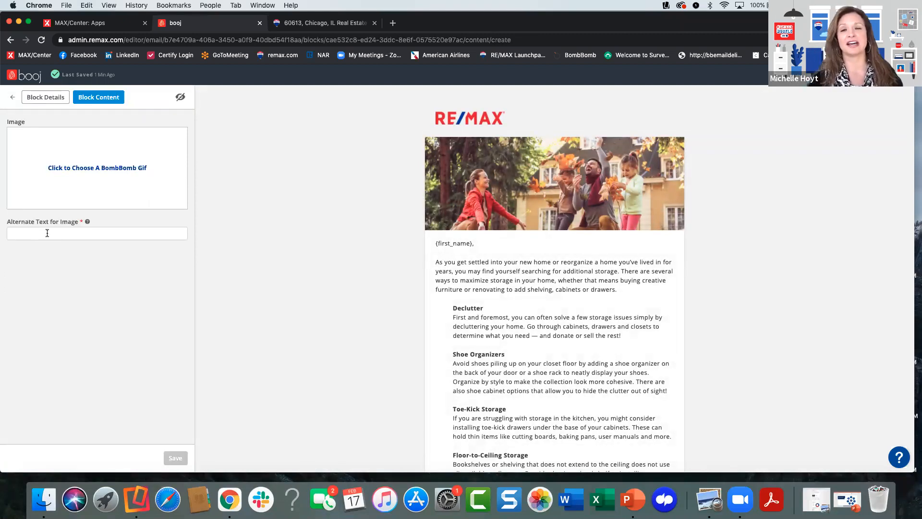
left_click(12, 97)
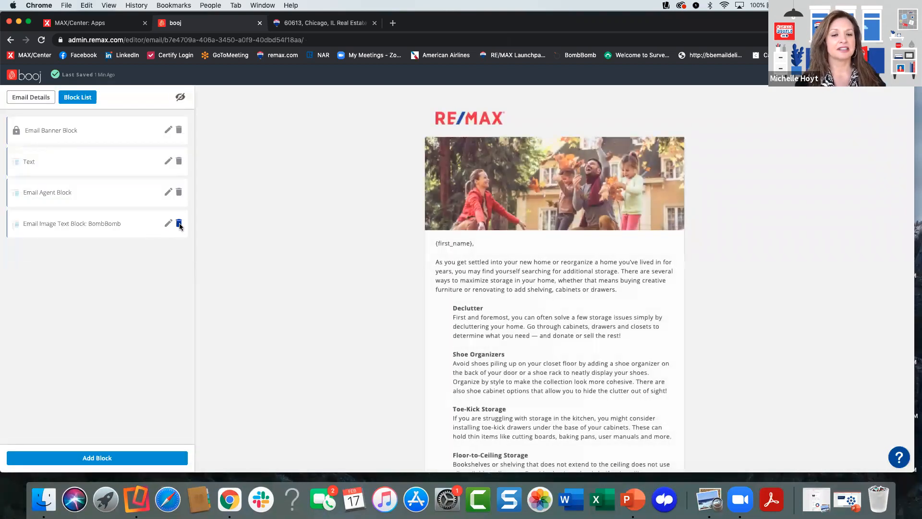
scroll(455, 242, "down", 10)
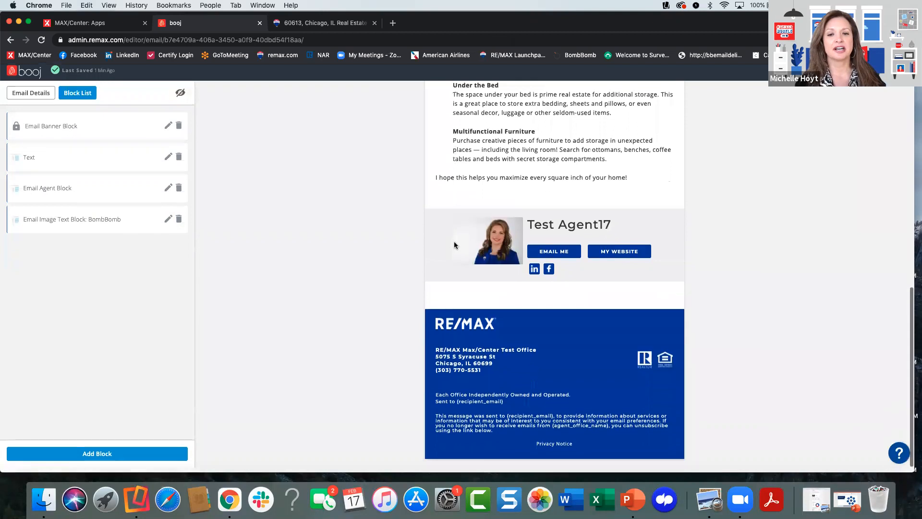
scroll(454, 245, "up", 10)
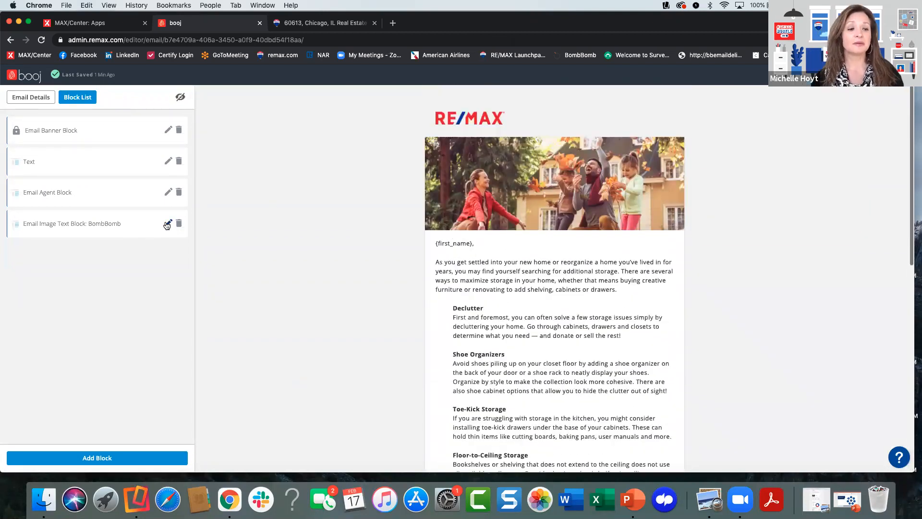
- Check the BombBomb block's content options, remove that block from the email, and leave the design editor for the campaign's email list
left_click(168, 222)
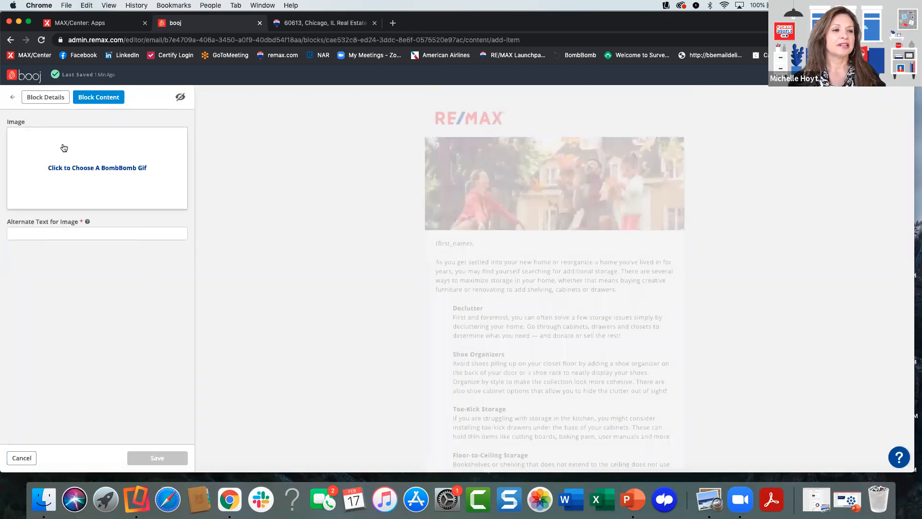
left_click(10, 97)
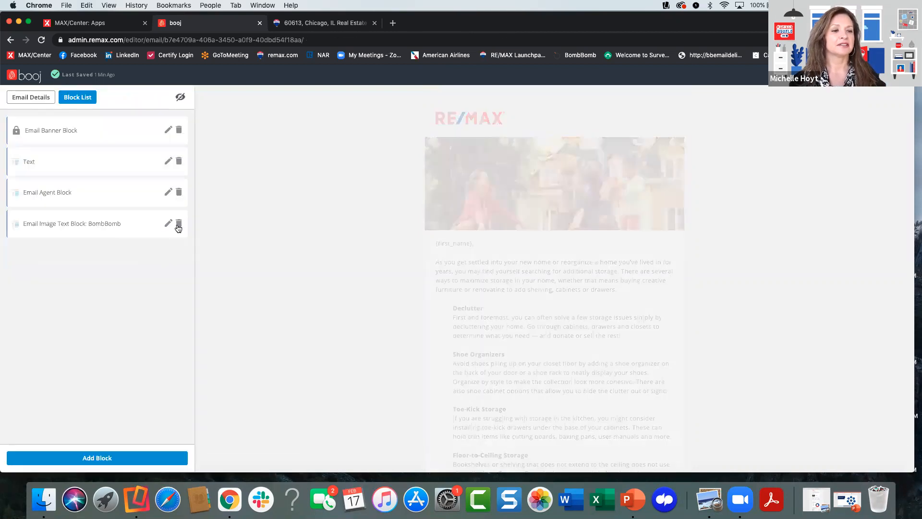
left_click(179, 226)
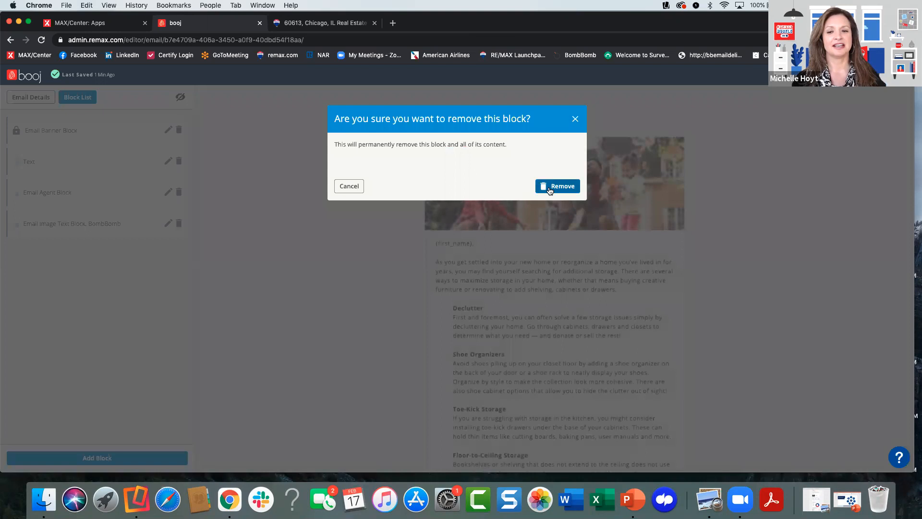
left_click(550, 187)
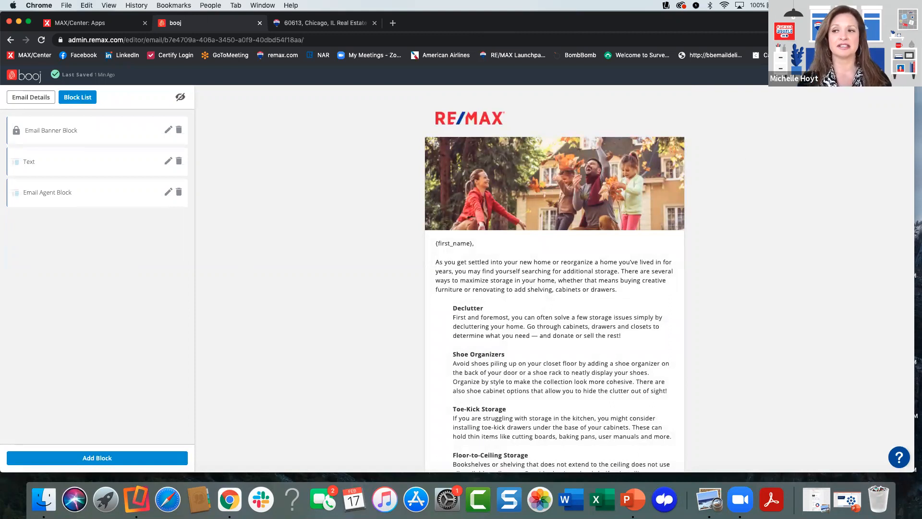
left_click(888, 74)
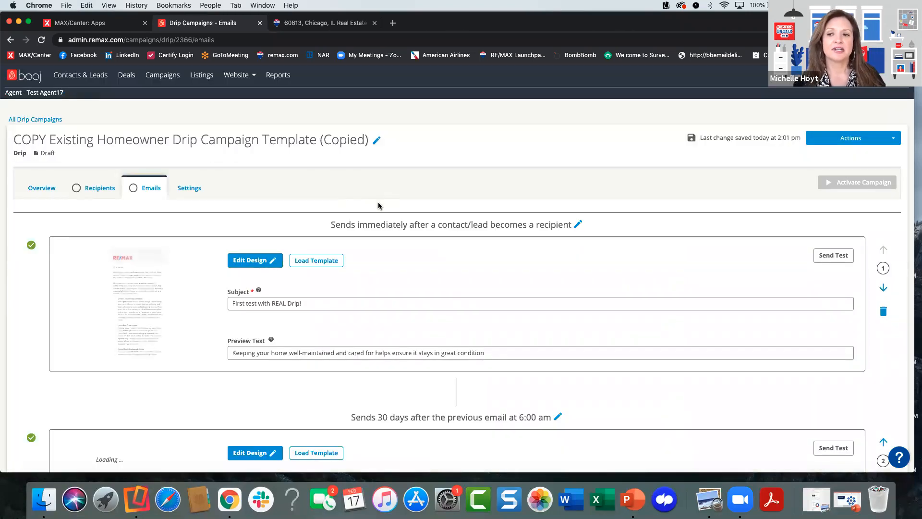
scroll(430, 187, "down", 1)
scroll(430, 187, "up", 1)
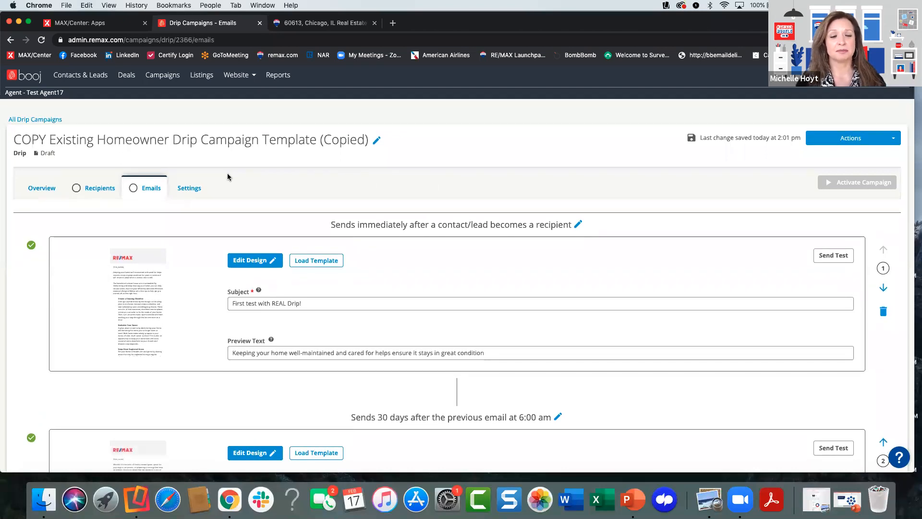
- Build the campaign's recipient list from scratch, always including the test contact found by last name, and review the resulting list
left_click(92, 190)
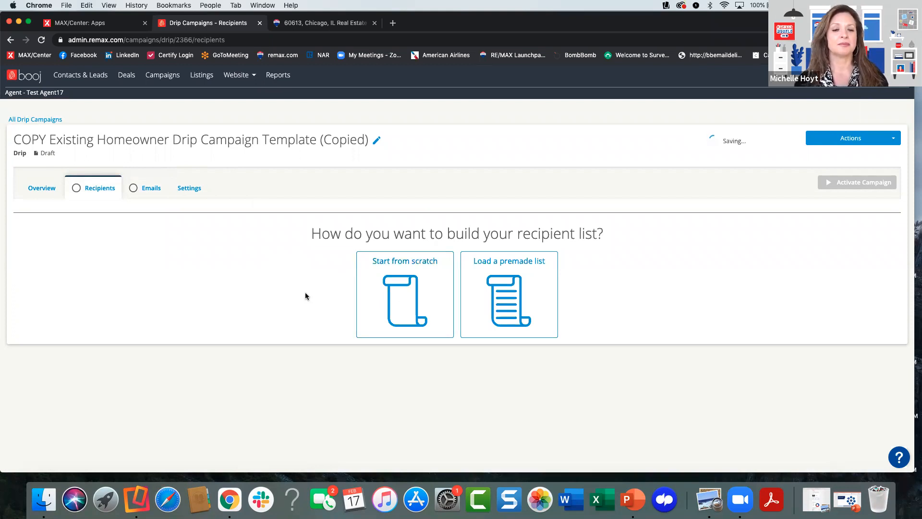
scroll(290, 347, "down", 2)
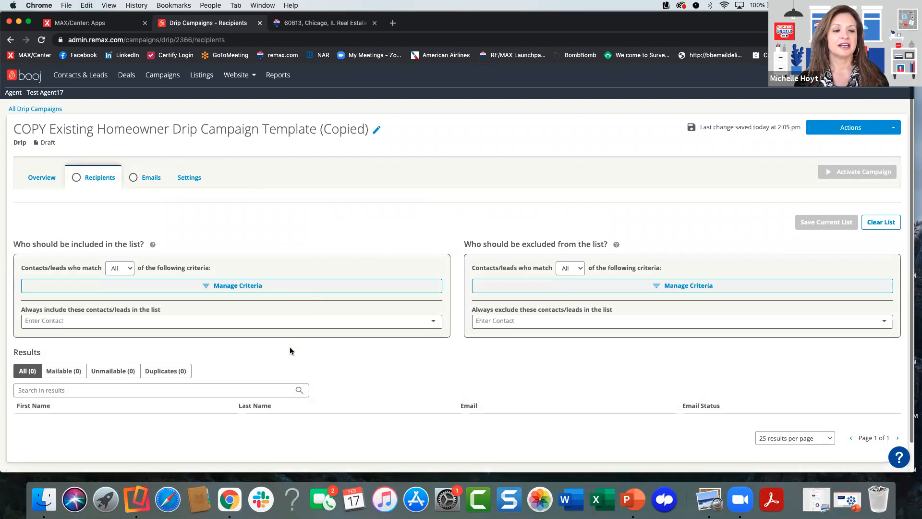
left_click(250, 288)
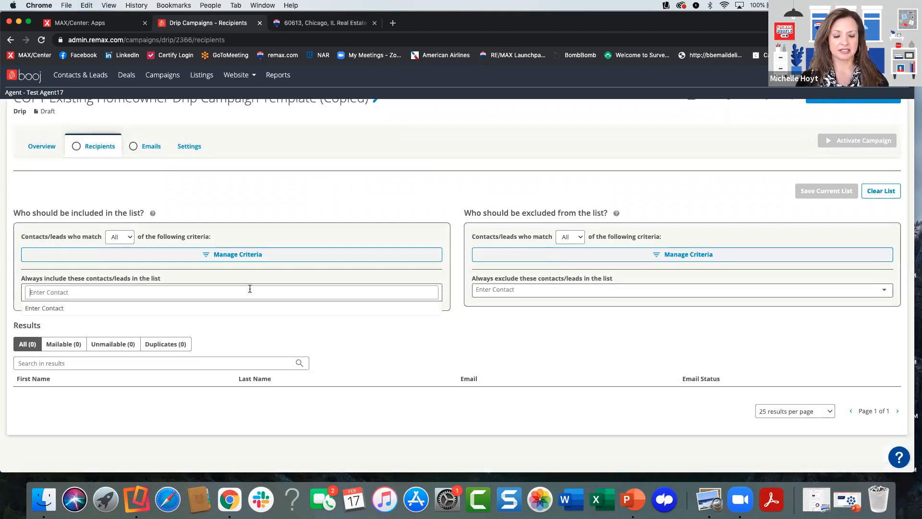
type("remaxer")
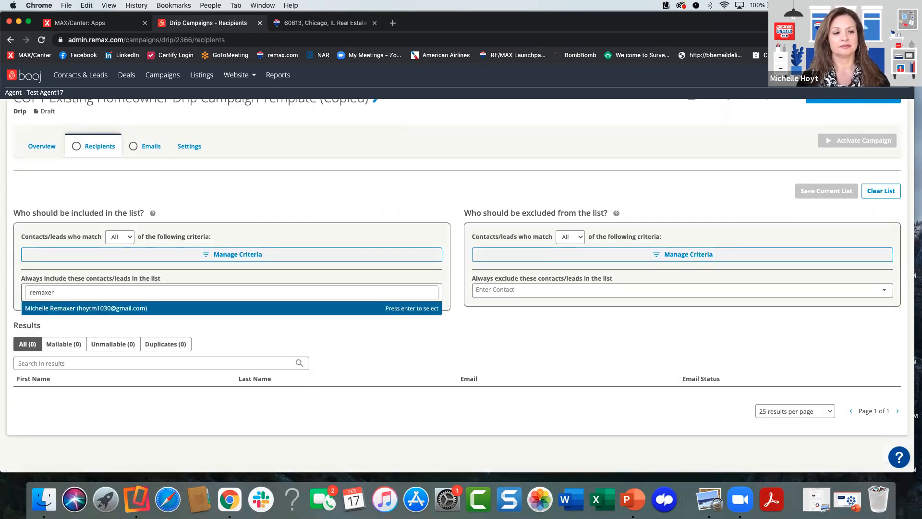
left_click(235, 308)
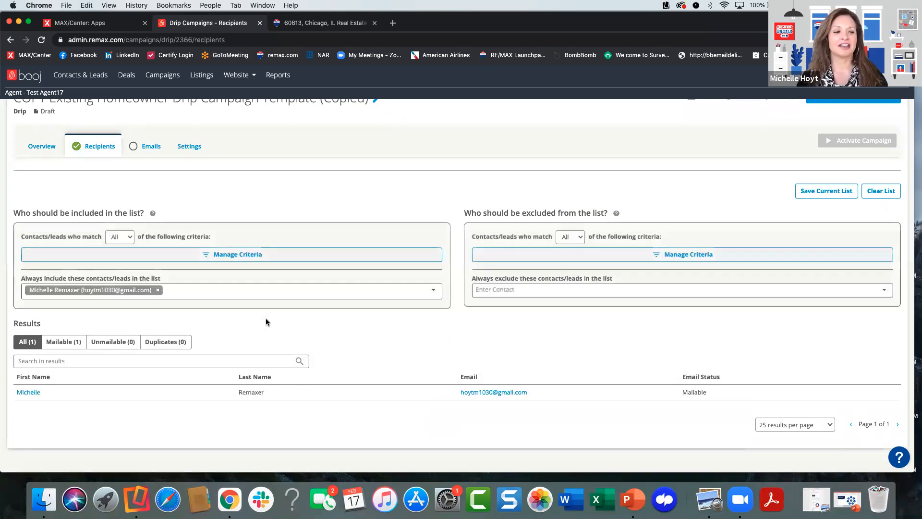
scroll(414, 317, "down", 1)
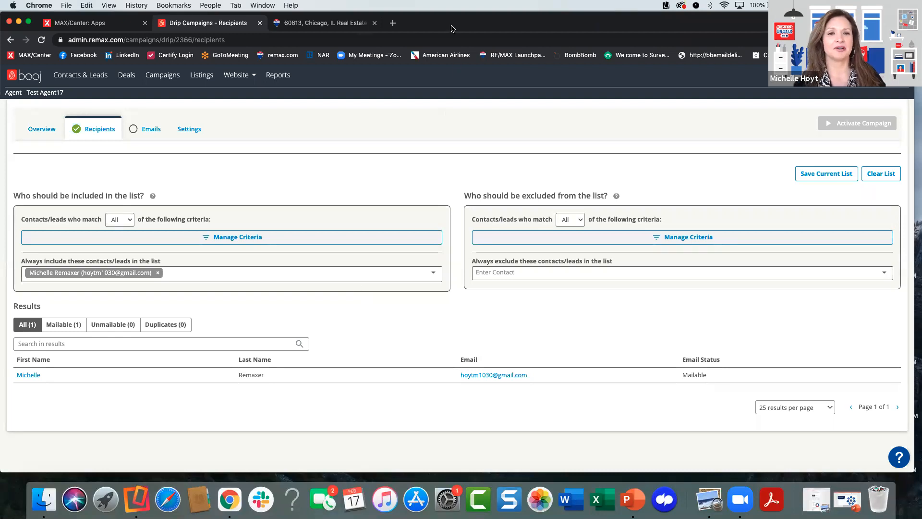
scroll(362, 170, "up", 3)
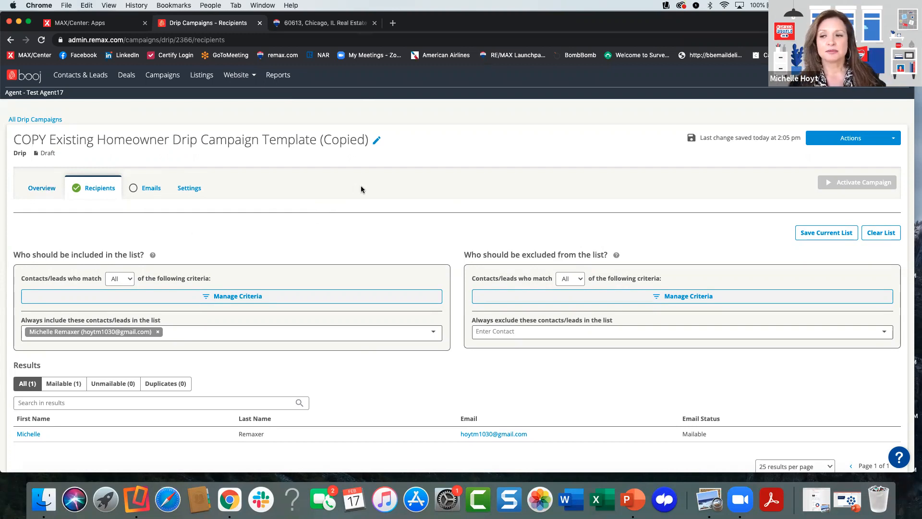
scroll(381, 288, "down", 2)
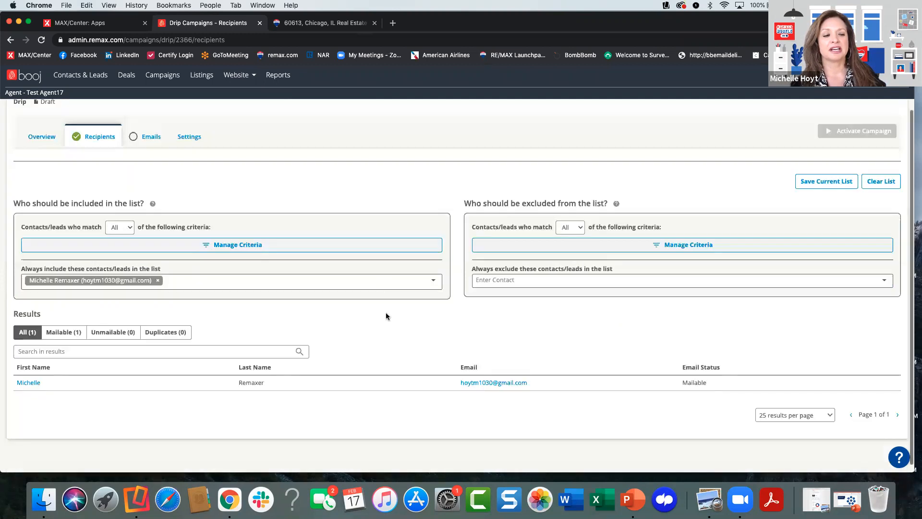
scroll(386, 315, "up", 2)
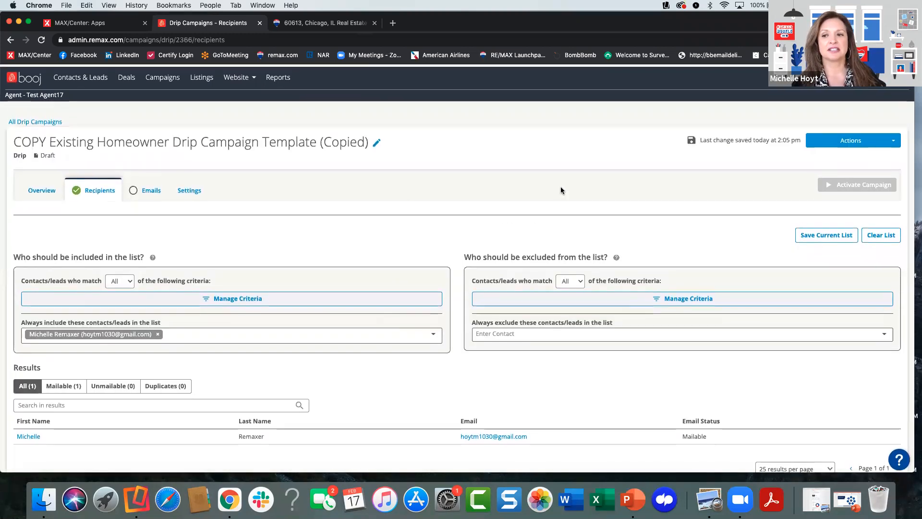
- Review the campaign's overview and its email sequence down to the option for adding another email
left_click(45, 193)
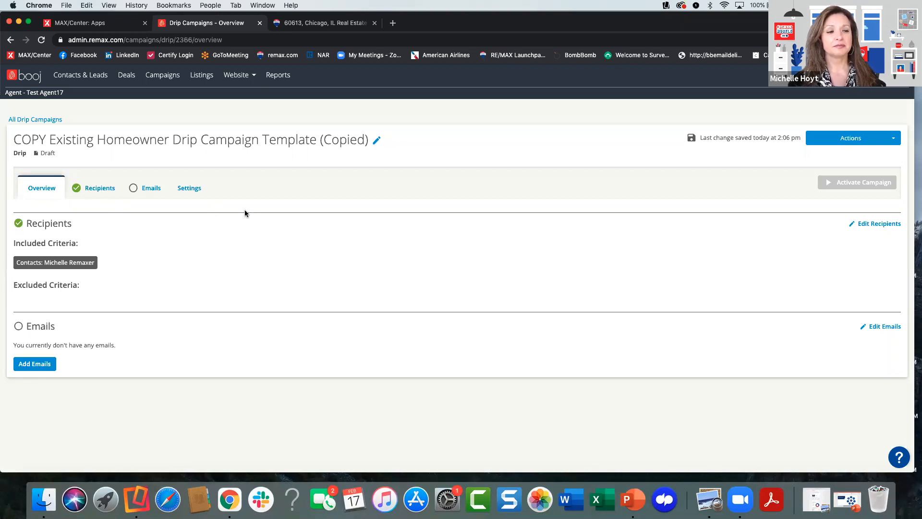
left_click(145, 189)
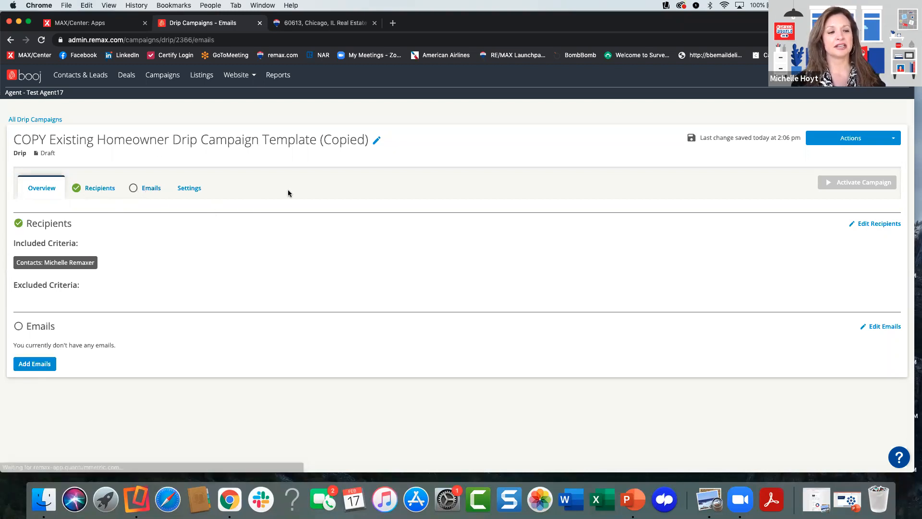
scroll(399, 297, "down", 20)
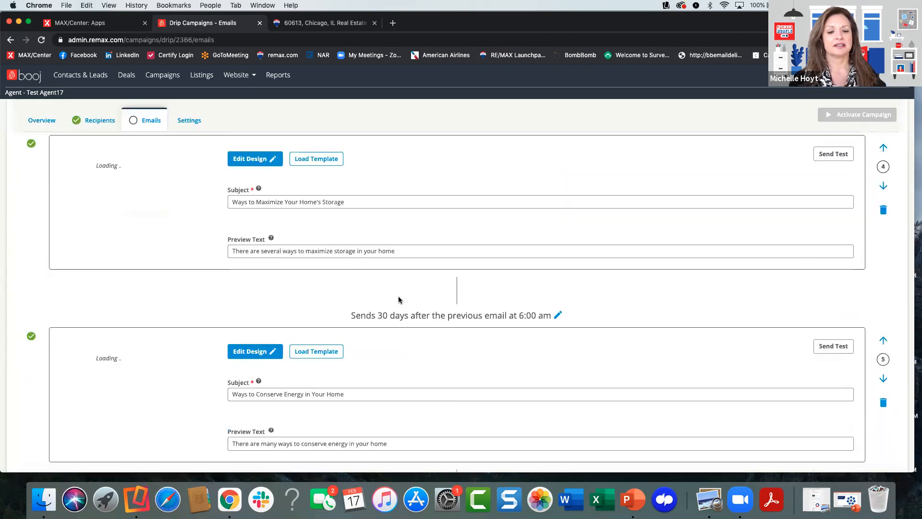
scroll(398, 300, "down", 7)
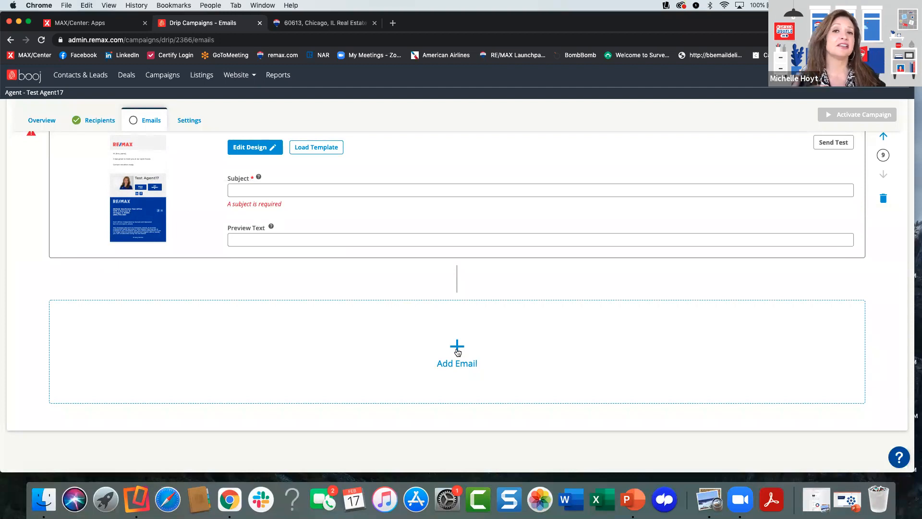
scroll(420, 307, "up", 10)
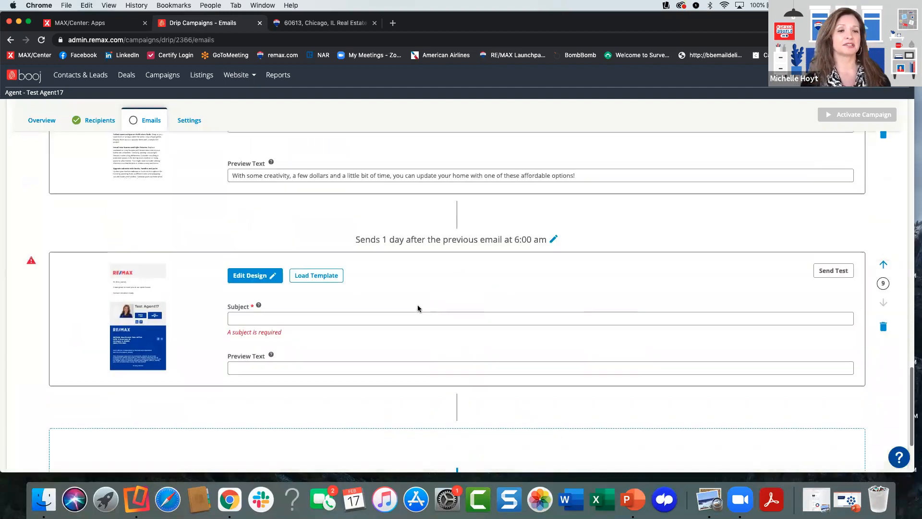
scroll(417, 306, "up", 10)
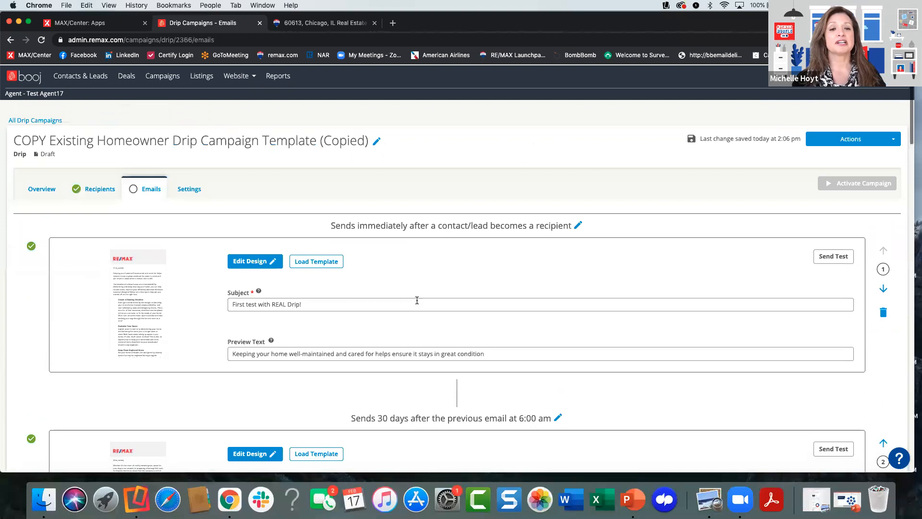
- Return to all drip campaigns and build a new campaign of type Drip, keeping the suggested name
left_click(50, 120)
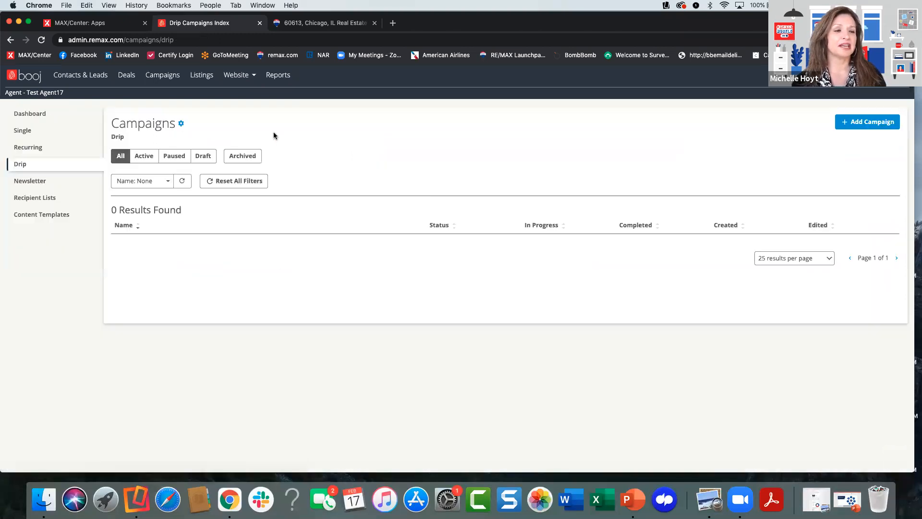
left_click(848, 123)
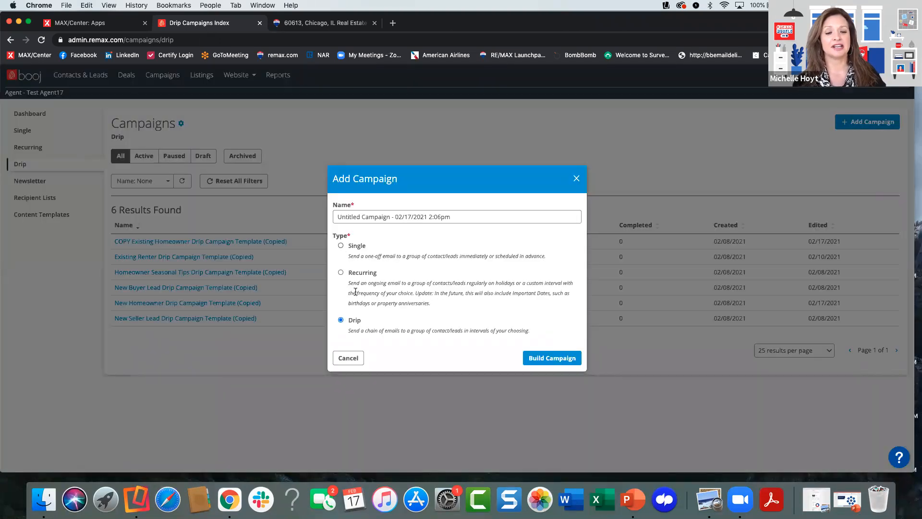
left_click(558, 357)
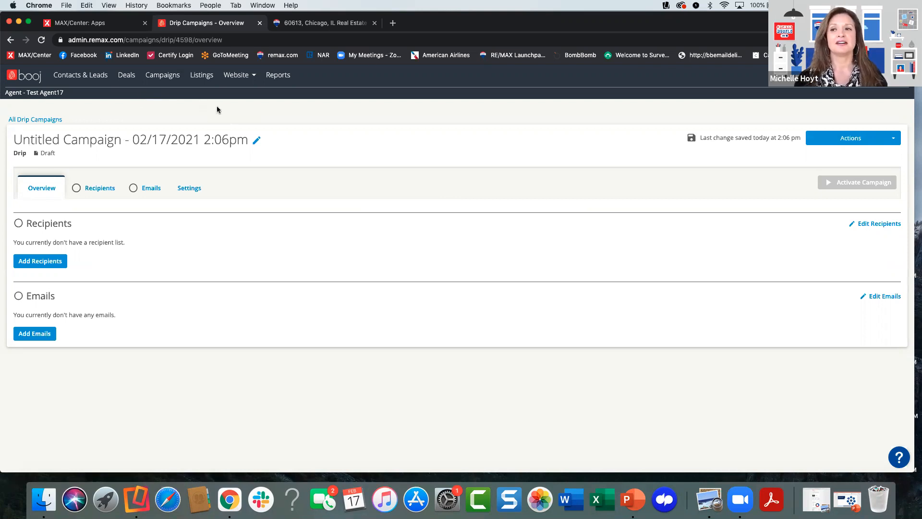
- View the website dashboard and the Domain Manager's Add Domain form with its required DNS records, closing the form without adding a domain
left_click(232, 79)
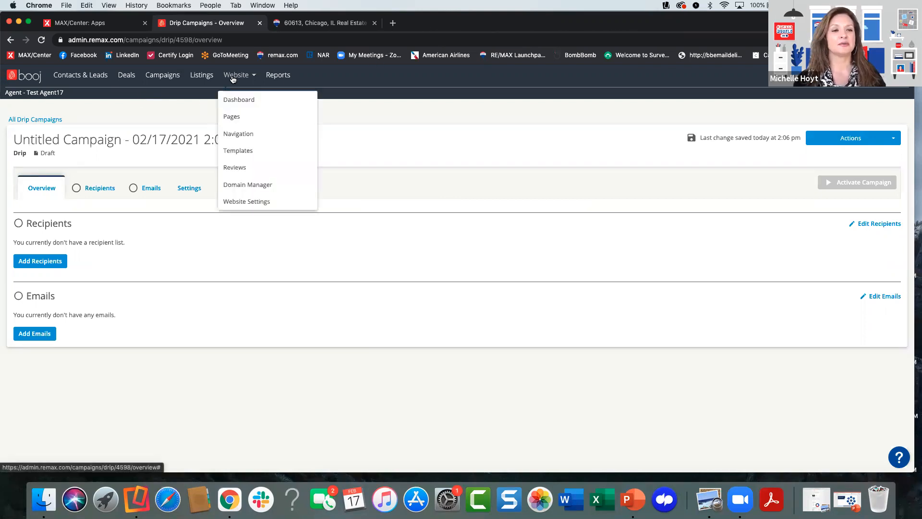
left_click(250, 100)
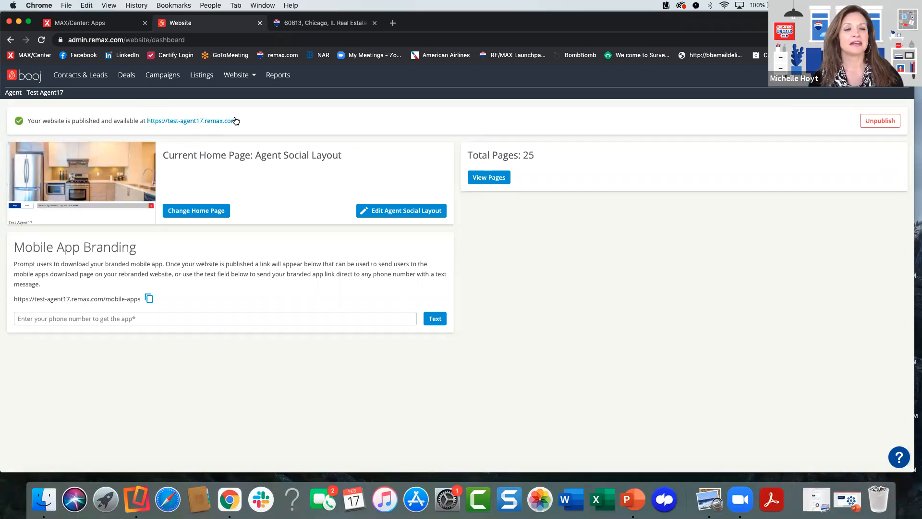
left_click(235, 77)
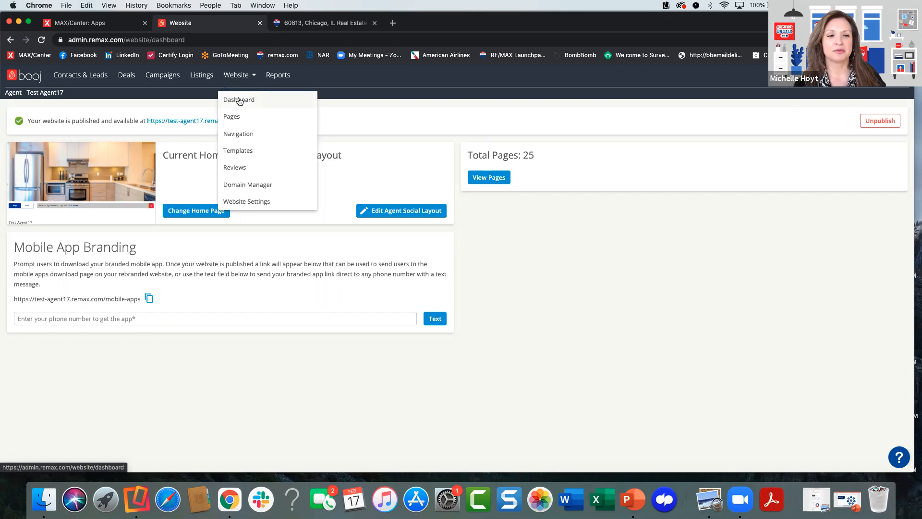
left_click(239, 100)
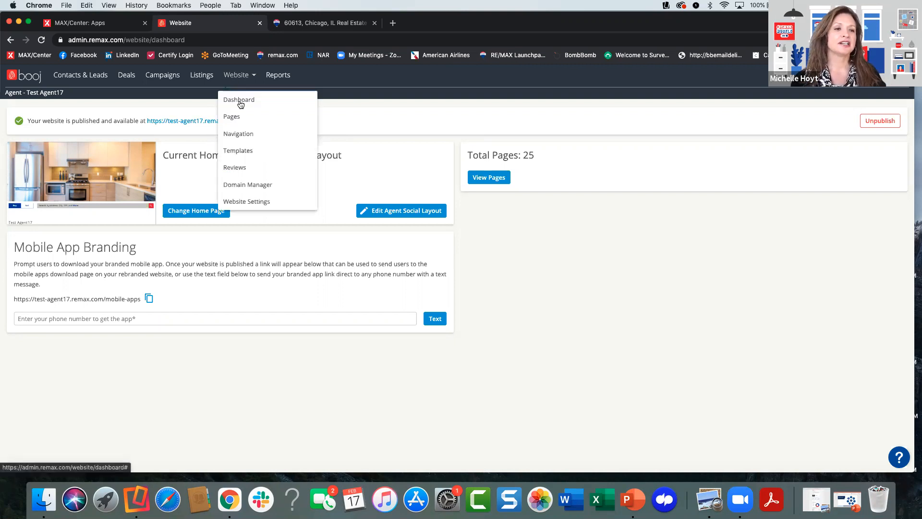
left_click(259, 179)
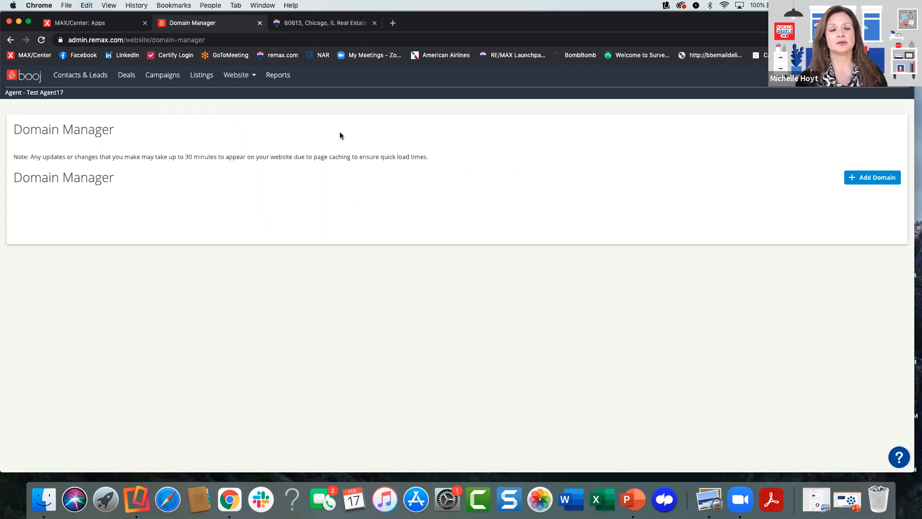
left_click(849, 176)
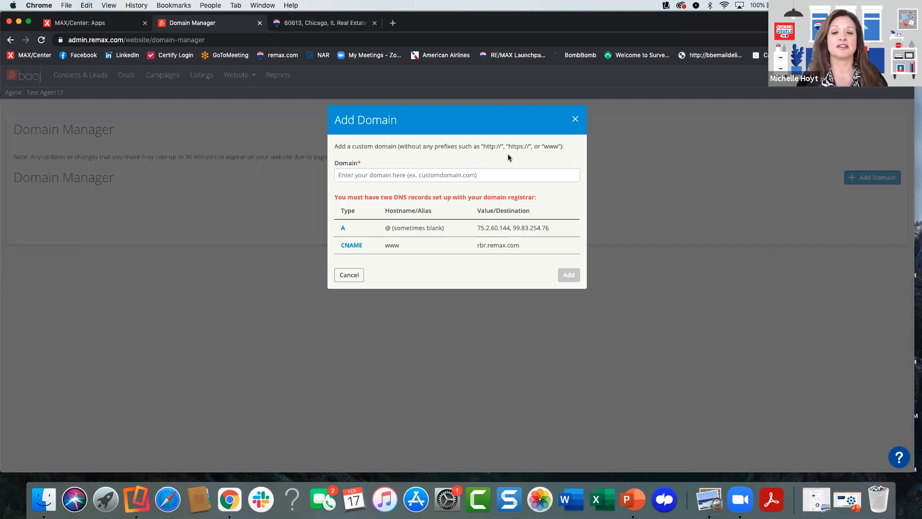
left_click(574, 120)
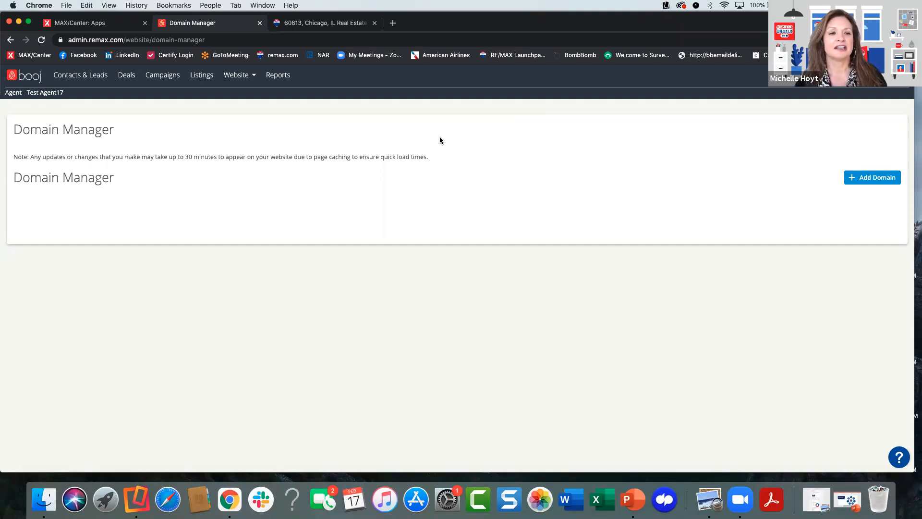
- Return to the website dashboard and browse the home page choices as far as the agent layouts, closing the chooser without changing the home page
left_click(235, 75)
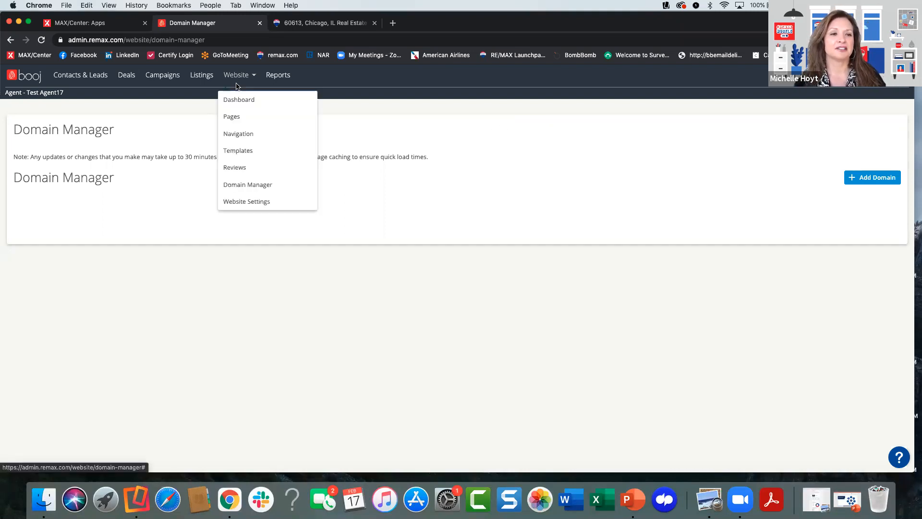
left_click(240, 99)
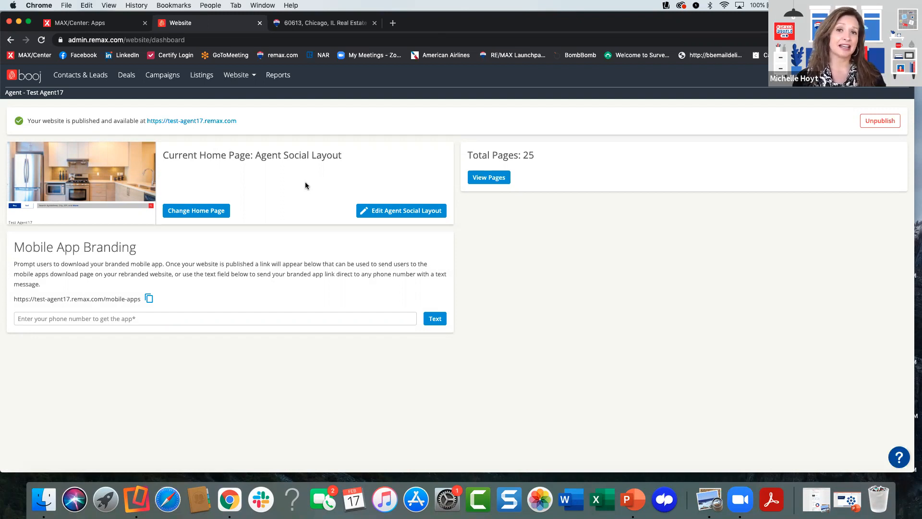
left_click(214, 213)
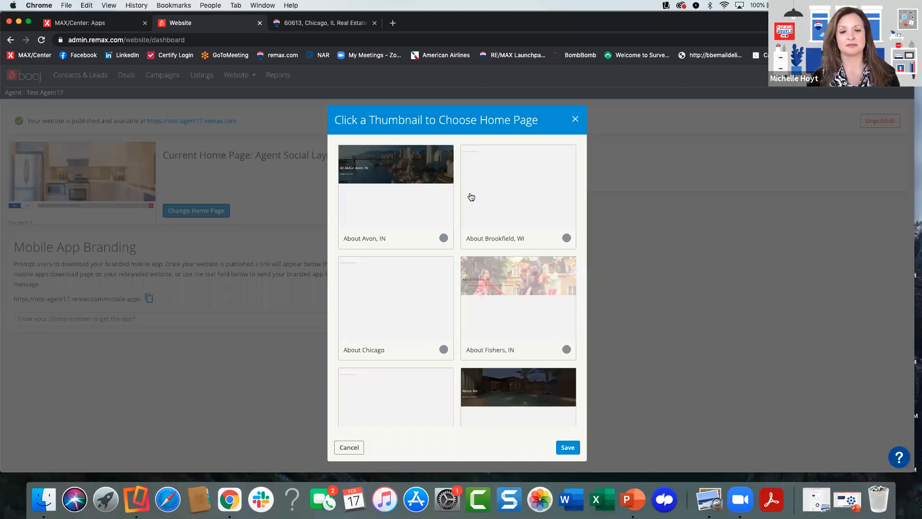
scroll(456, 218, "down", 3)
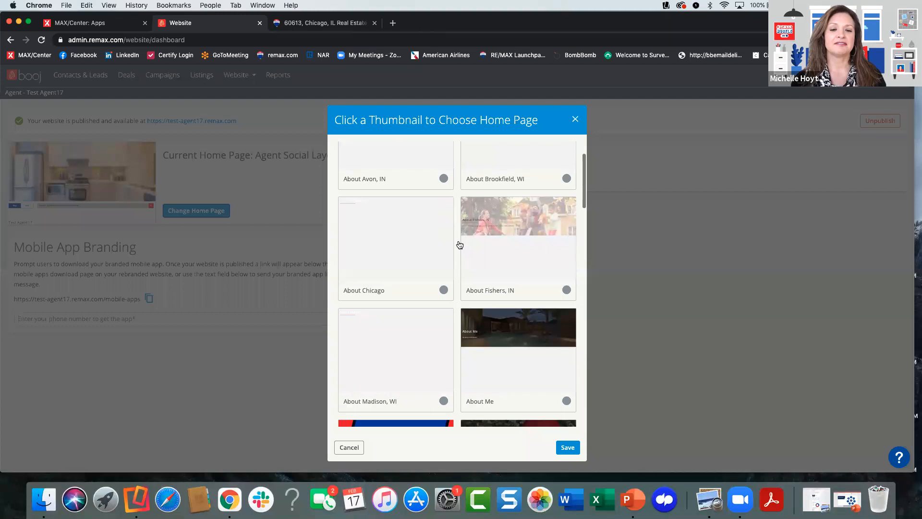
scroll(459, 245, "down", 5)
scroll(460, 245, "down", 10)
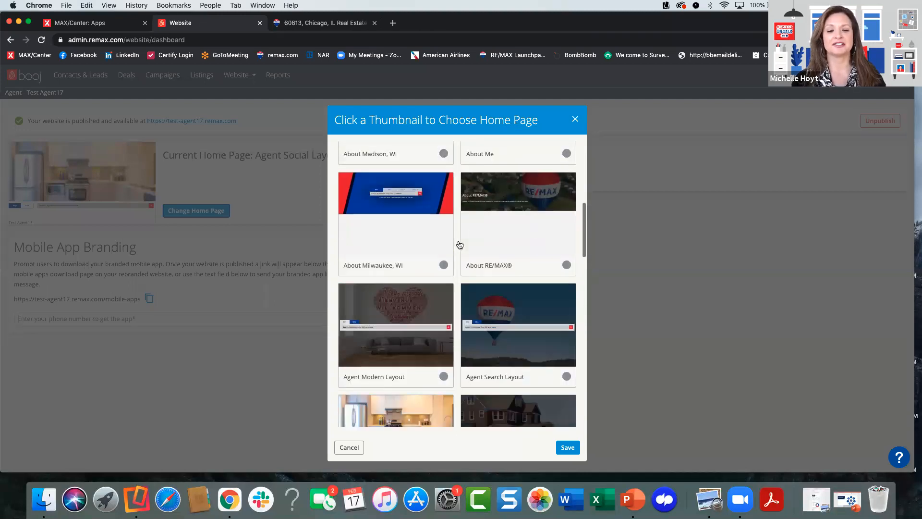
scroll(460, 245, "down", 2)
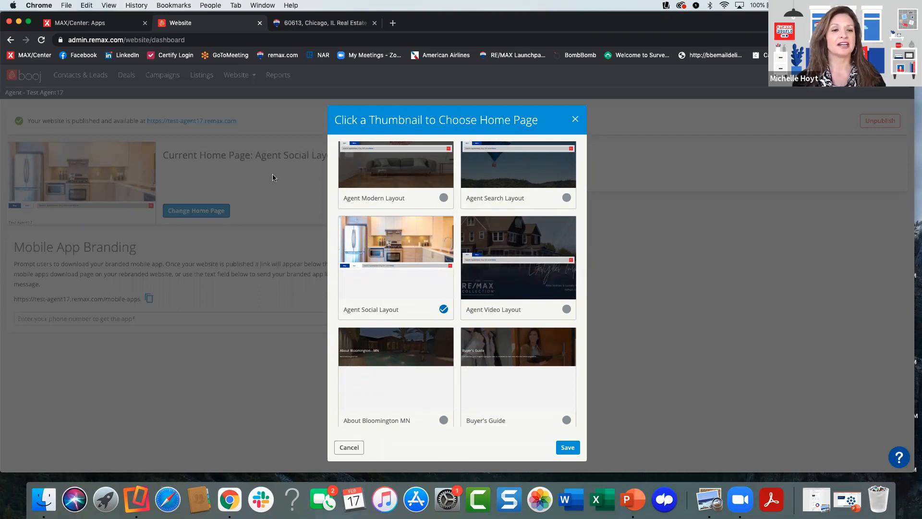
left_click(576, 120)
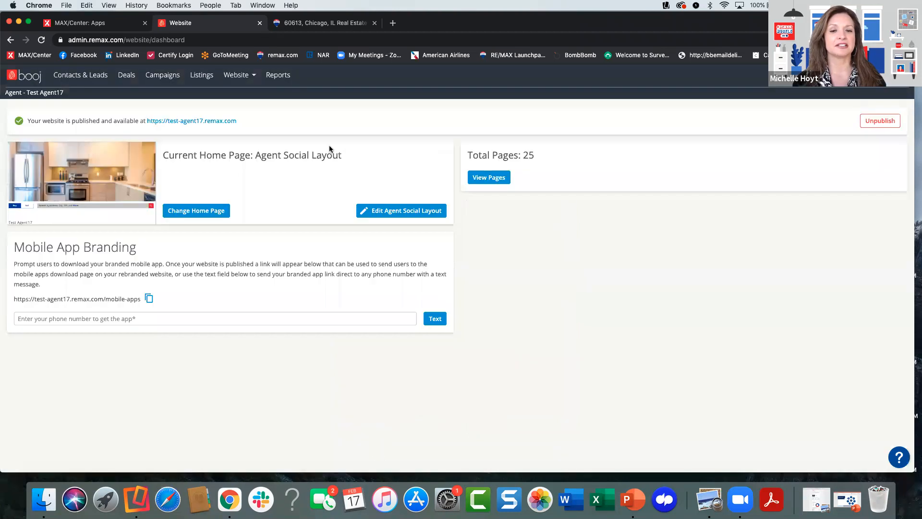
- Open the published agent website and look through its home page down to the contact form and footer
left_click(189, 121)
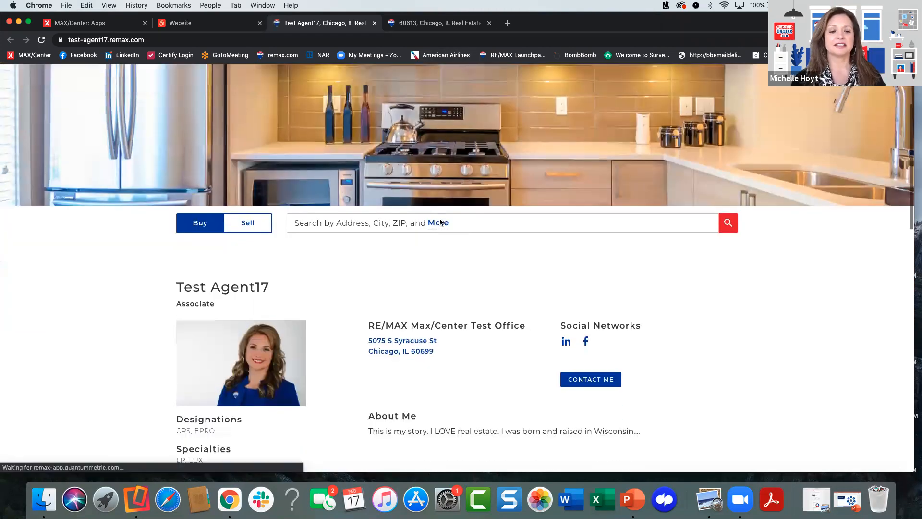
scroll(440, 222, "down", 5)
scroll(446, 240, "down", 10)
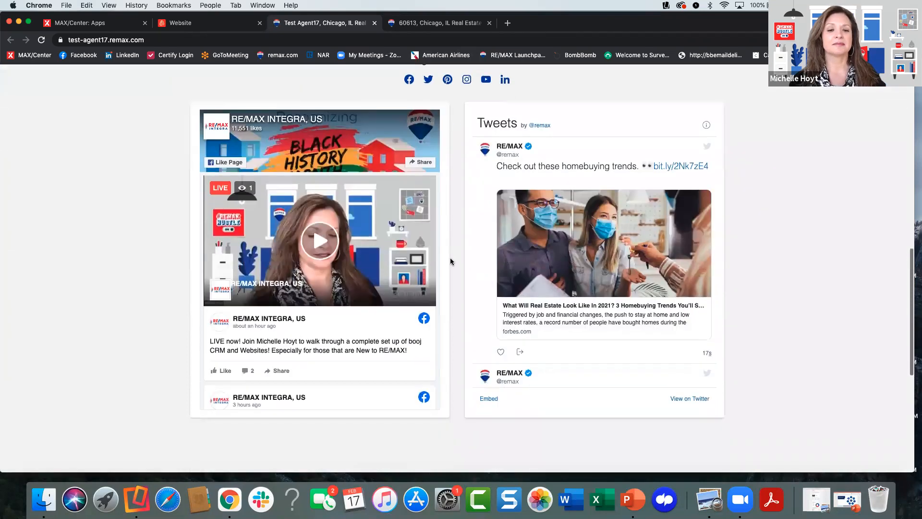
scroll(450, 261, "down", 7)
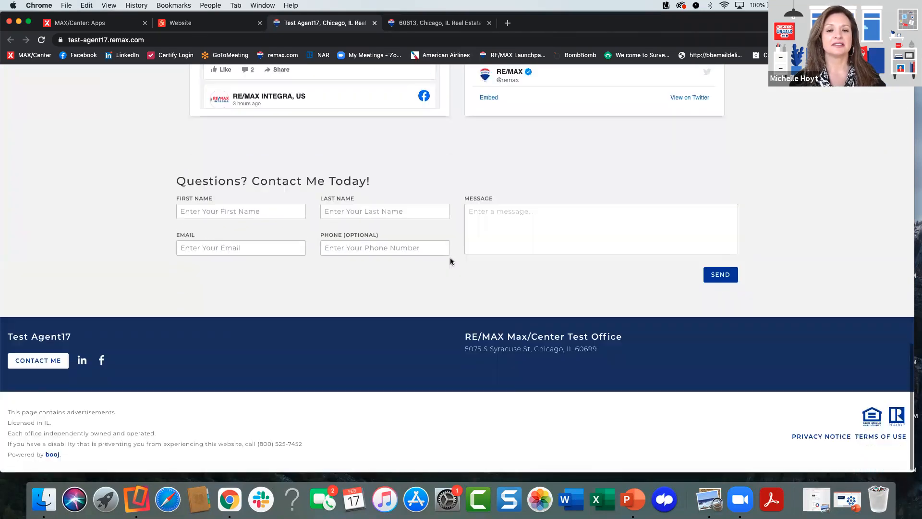
scroll(450, 261, "up", 20)
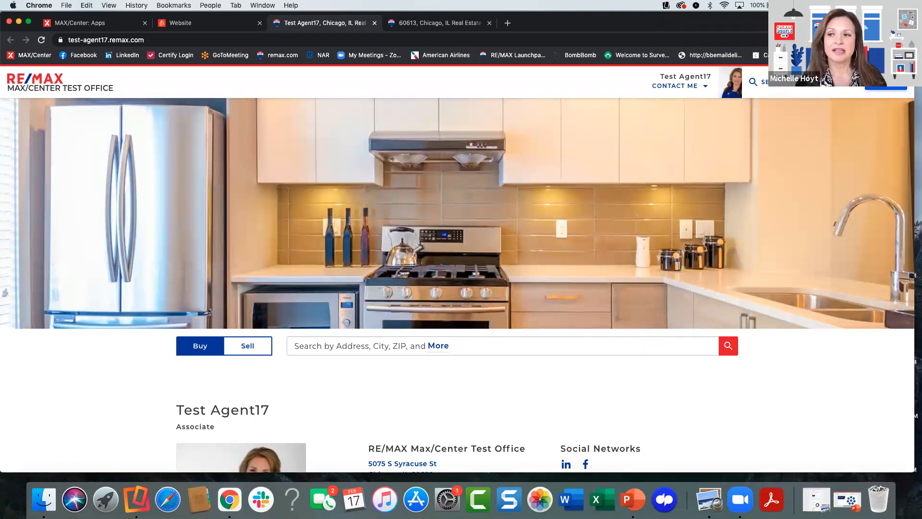
- Examine the live site's navigation menu, from Search by City through the buyer, seller, resource and community pages to Preferred Partners, and close it
left_click(885, 82)
scroll(828, 216, "down", 3)
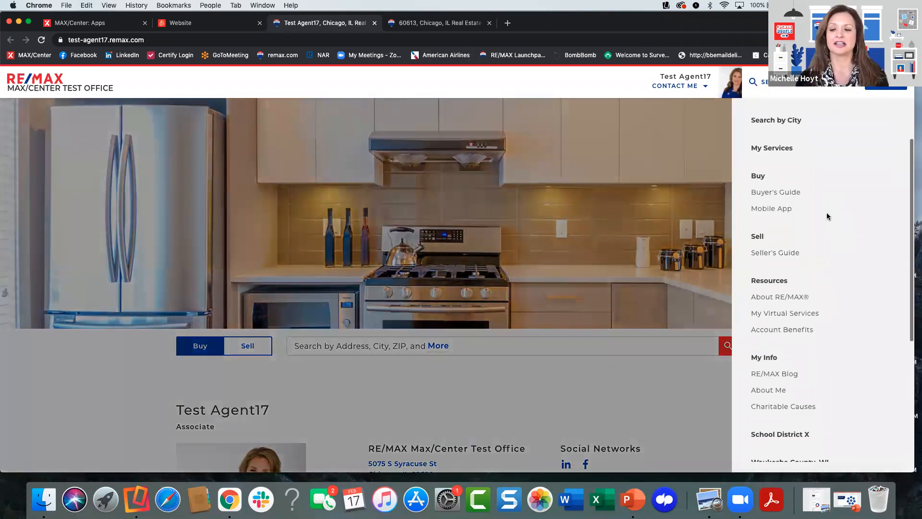
scroll(827, 216, "down", 4)
scroll(828, 216, "up", 3)
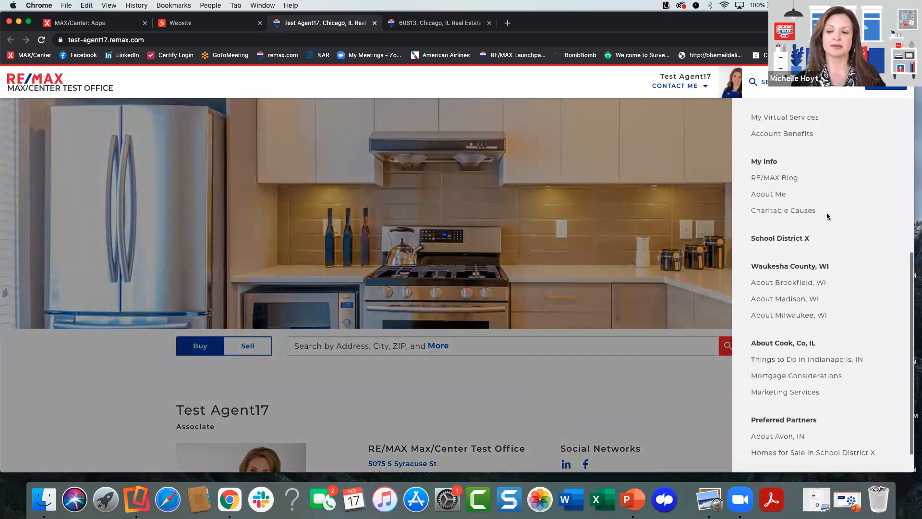
scroll(827, 216, "up", 3)
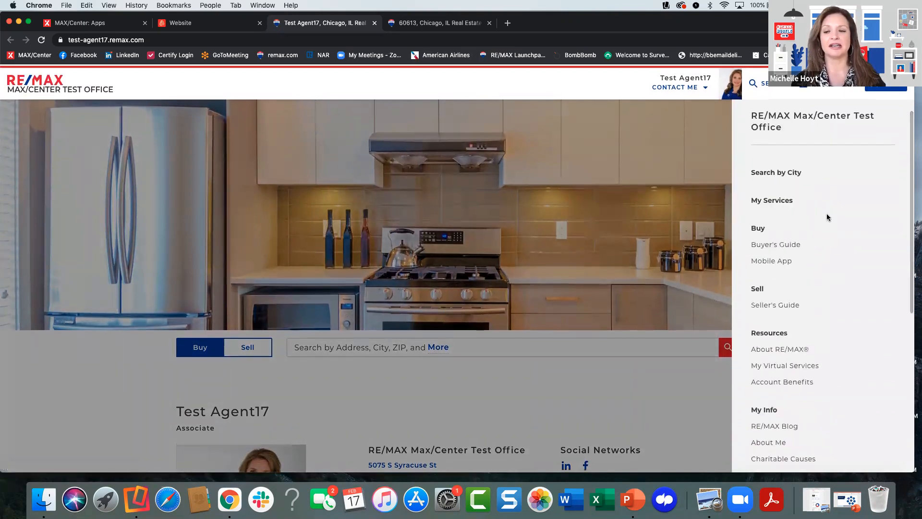
scroll(819, 243, "down", 2)
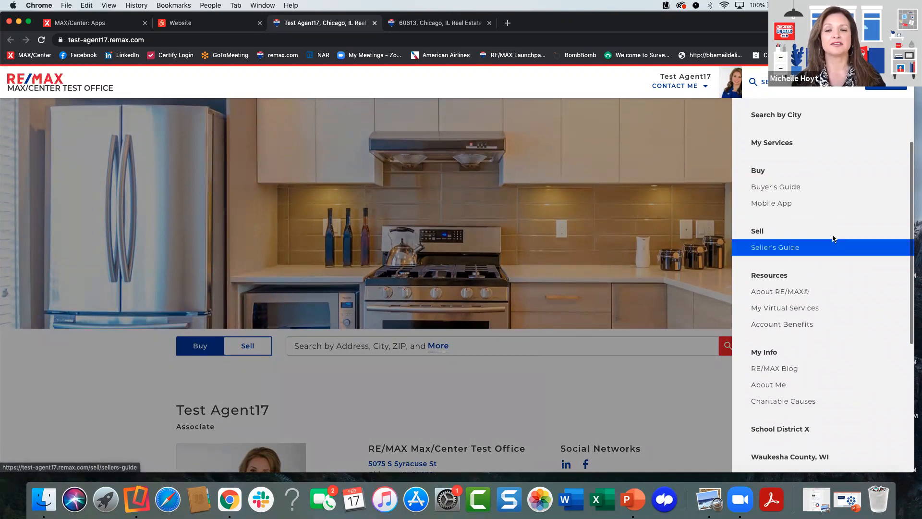
scroll(837, 263, "down", 3)
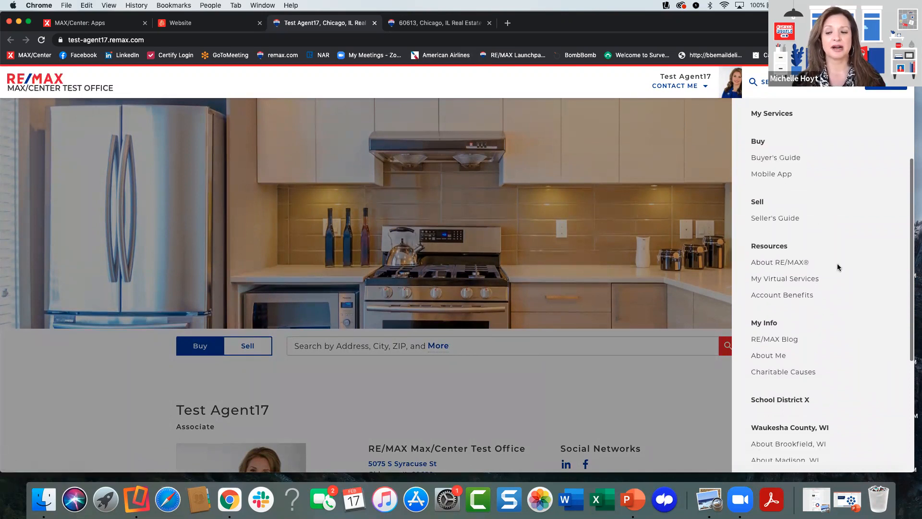
scroll(836, 267, "down", 3)
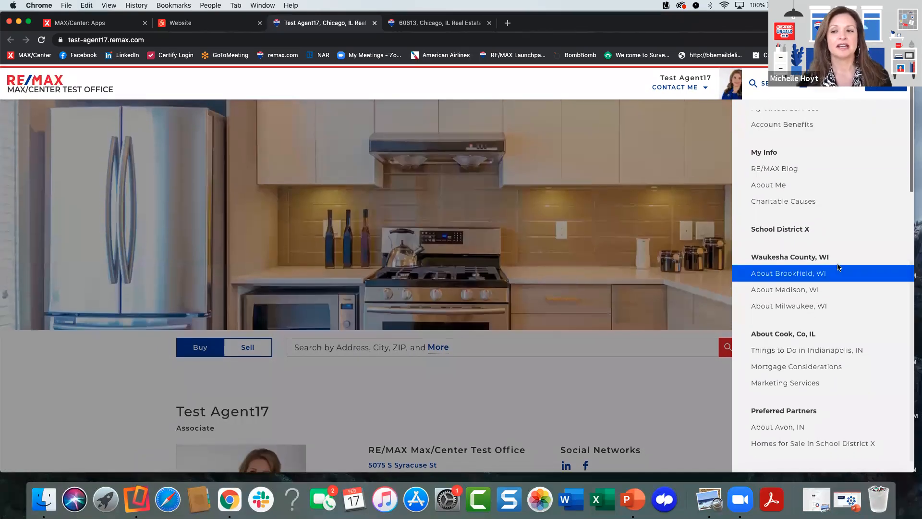
scroll(837, 267, "up", 4)
scroll(836, 267, "up", 2)
left_click(420, 84)
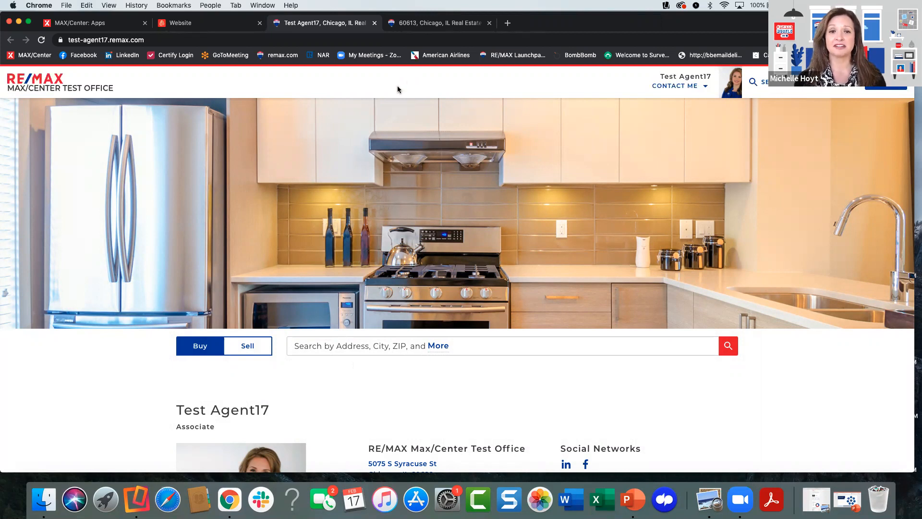
- Review the live home page's banner, property search, agent profile, Stay Connected social feeds and contact form, ending back at the banner
scroll(432, 192, "down", 1)
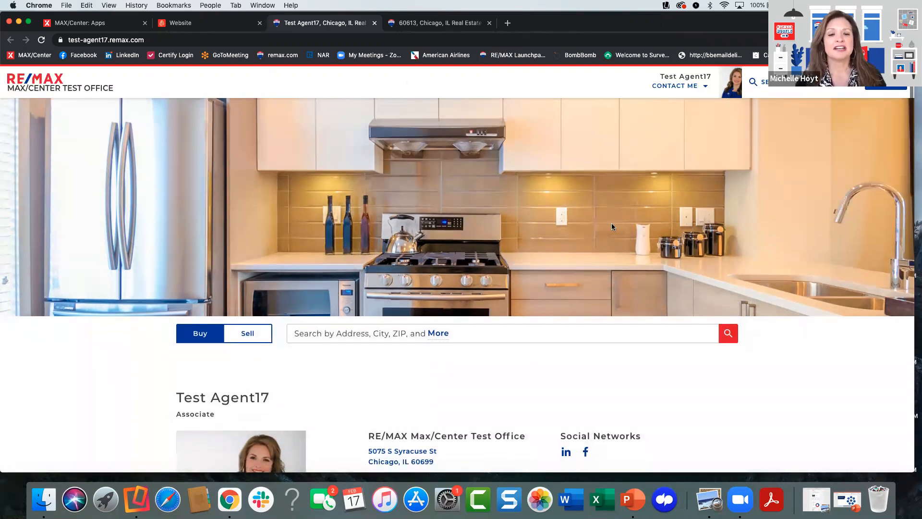
scroll(498, 220, "up", 1)
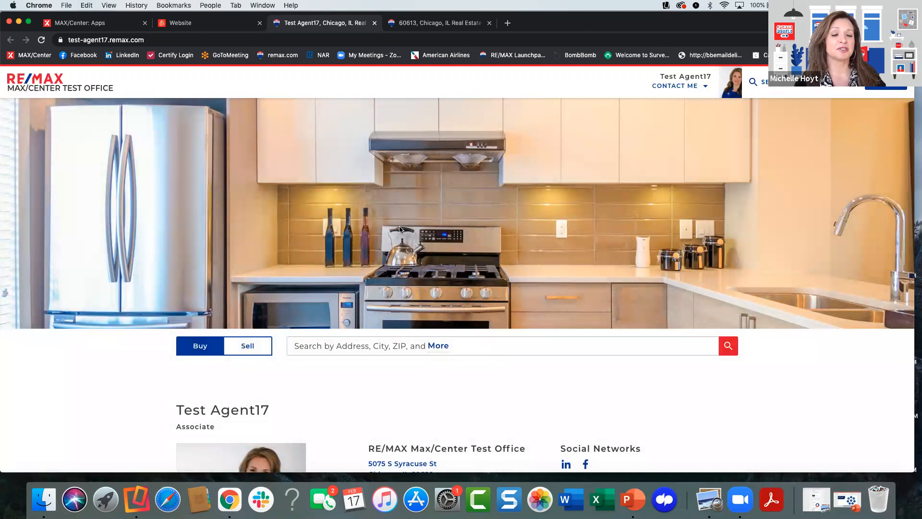
scroll(399, 229, "down", 1)
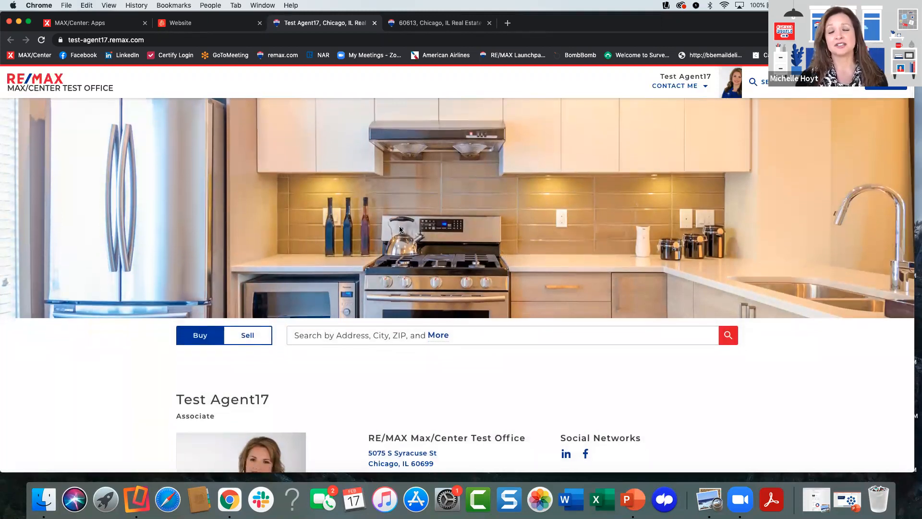
scroll(399, 229, "down", 2)
scroll(399, 229, "down", 1)
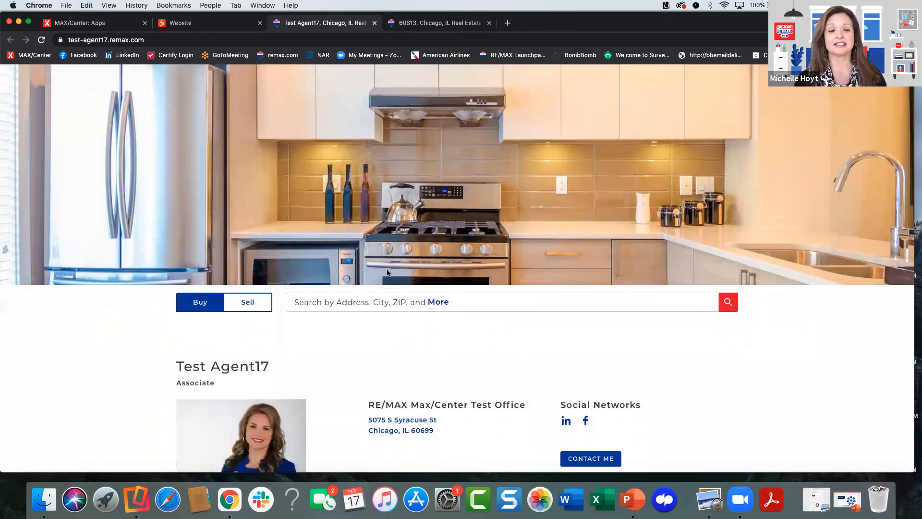
scroll(387, 273, "up", 3)
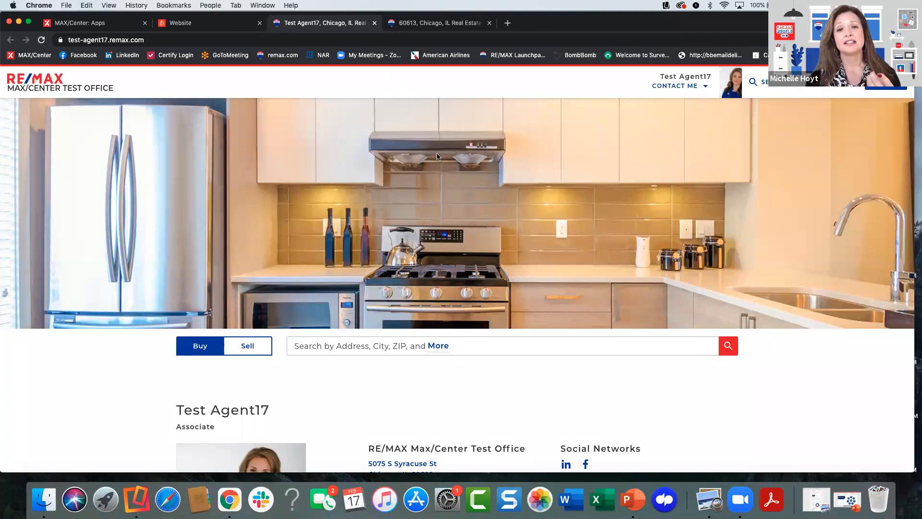
scroll(431, 179, "down", 3)
scroll(431, 182, "down", 10)
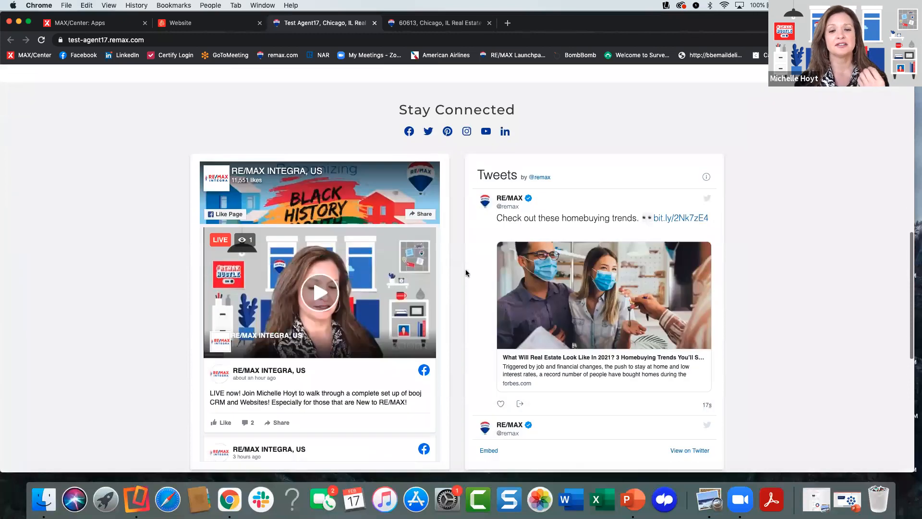
scroll(458, 261, "down", 6)
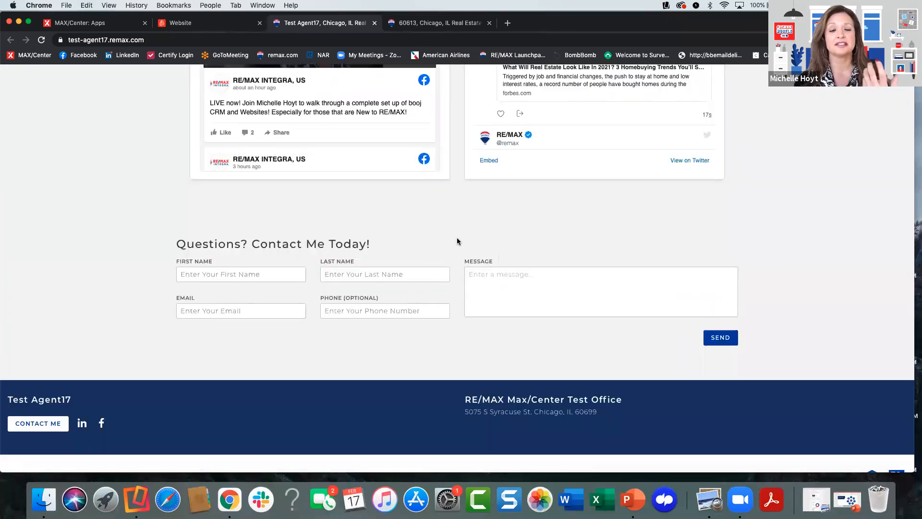
scroll(456, 241, "up", 12)
scroll(456, 238, "down", 3)
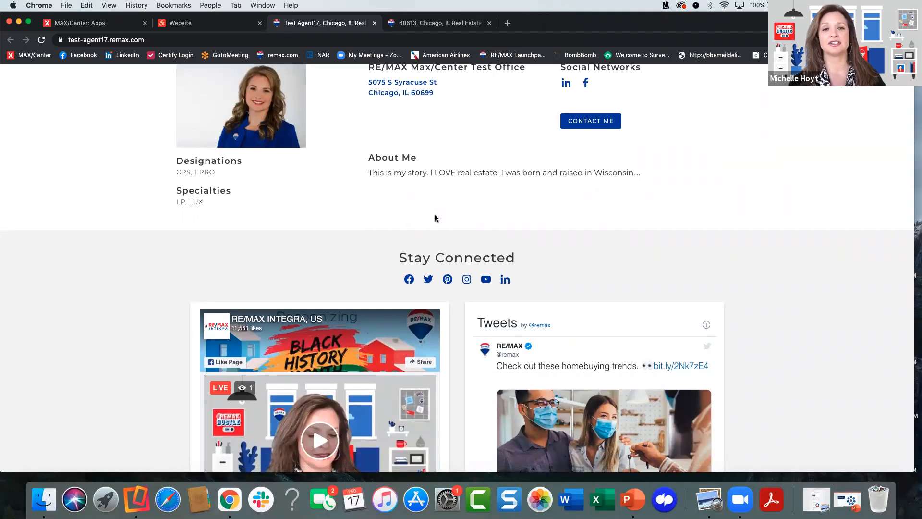
scroll(434, 217, "up", 5)
scroll(436, 219, "up", 3)
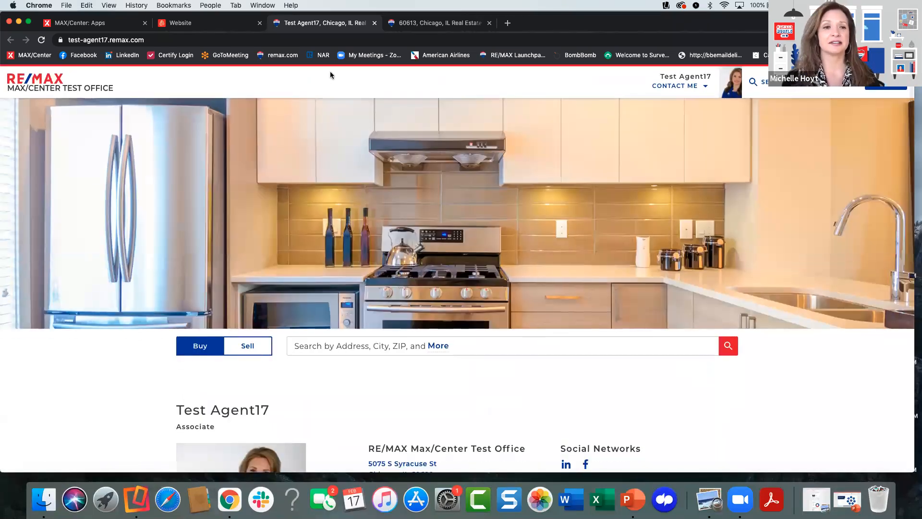
- Go back to the website dashboard and review the full range of pages offered as home page, keeping Agent Social Layout
left_click(219, 25)
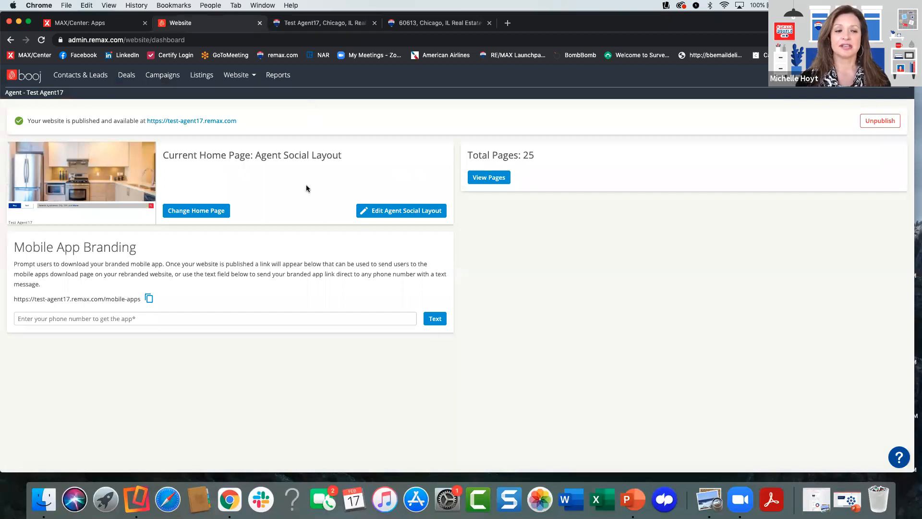
left_click(207, 210)
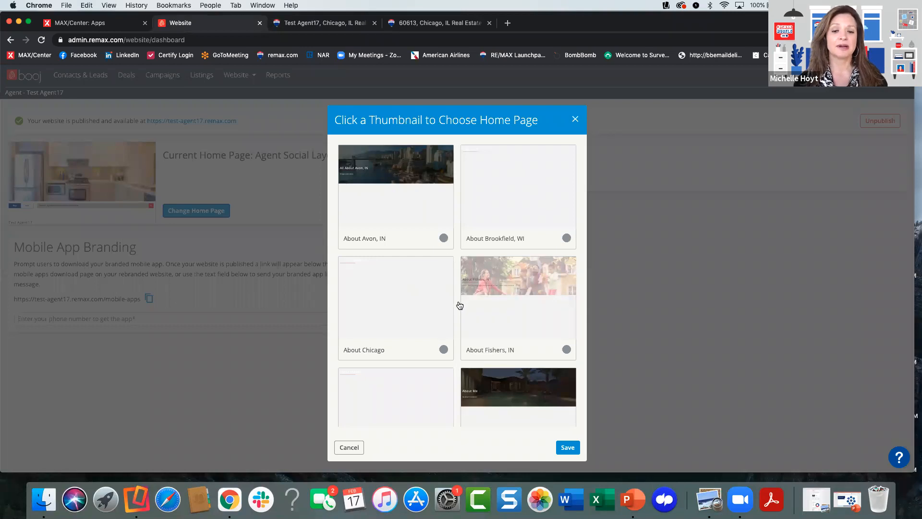
scroll(460, 306, "down", 8)
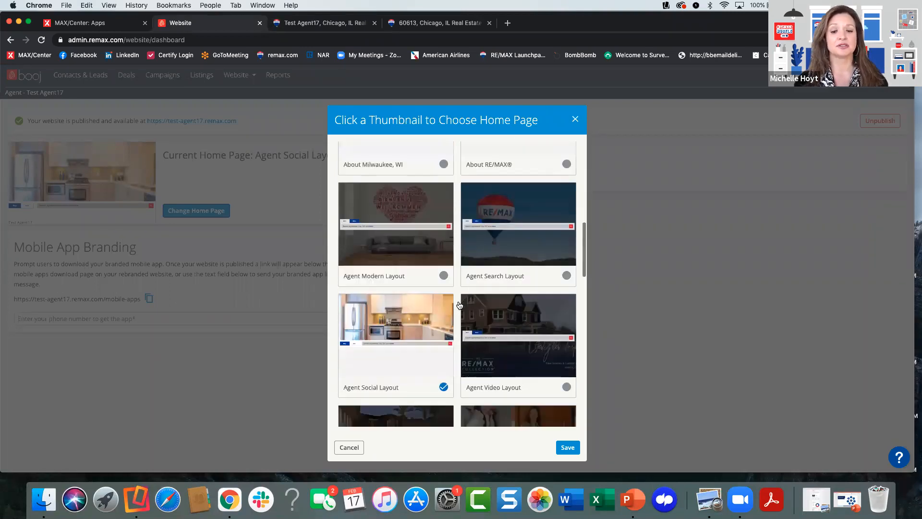
scroll(459, 306, "down", 4)
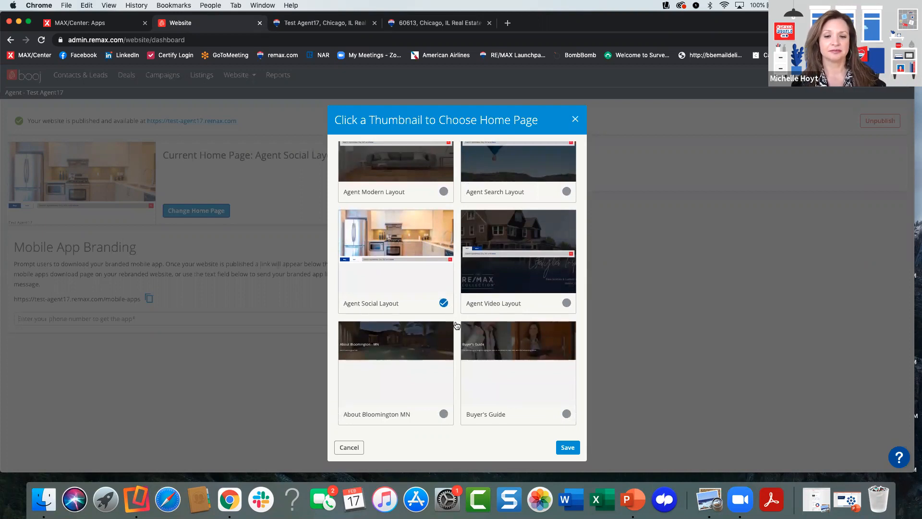
scroll(456, 325, "down", 3)
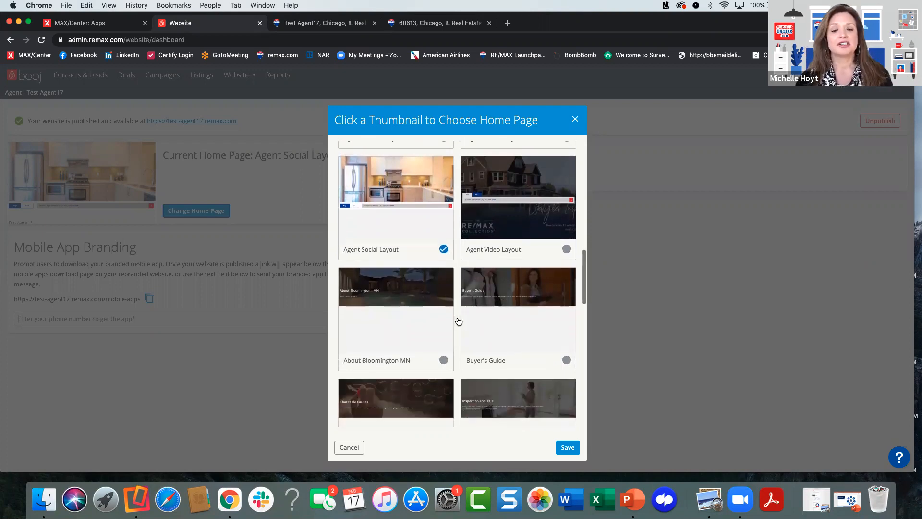
scroll(459, 321, "down", 20)
scroll(458, 321, "down", 10)
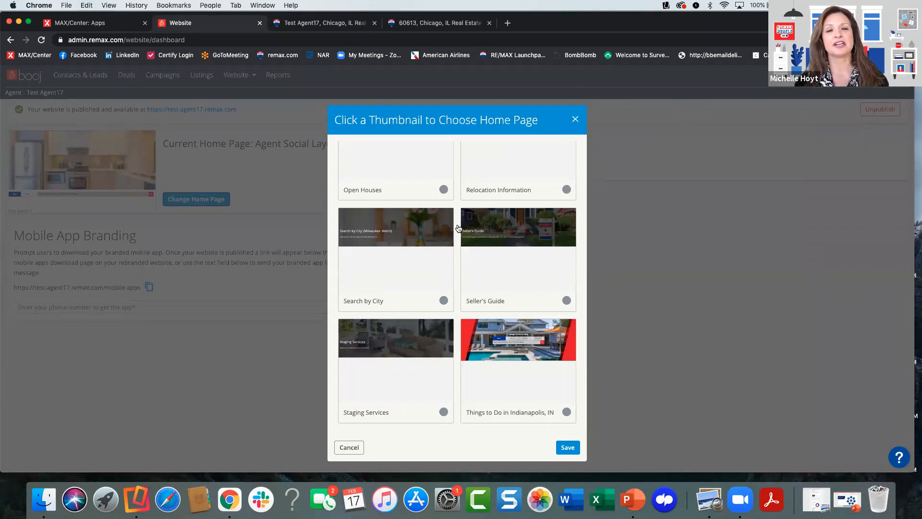
scroll(458, 228, "up", 3)
scroll(459, 228, "up", 2)
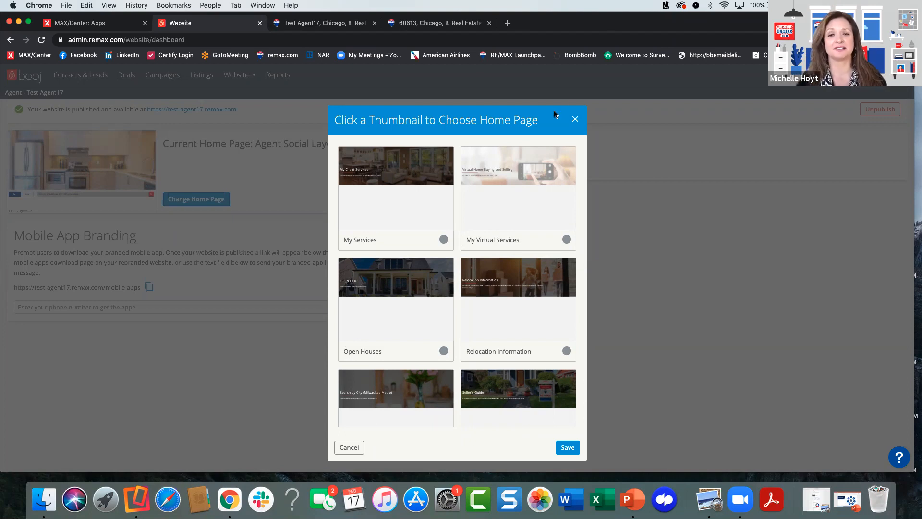
left_click(575, 119)
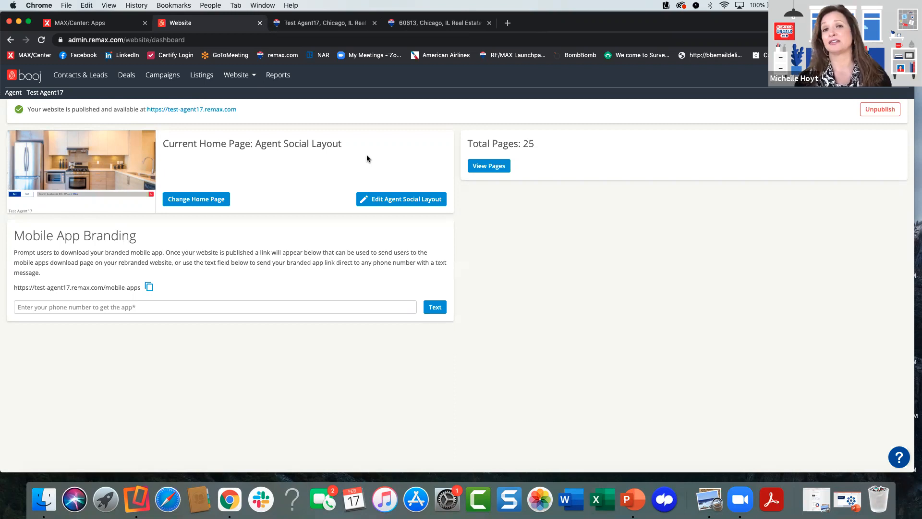
left_click(393, 198)
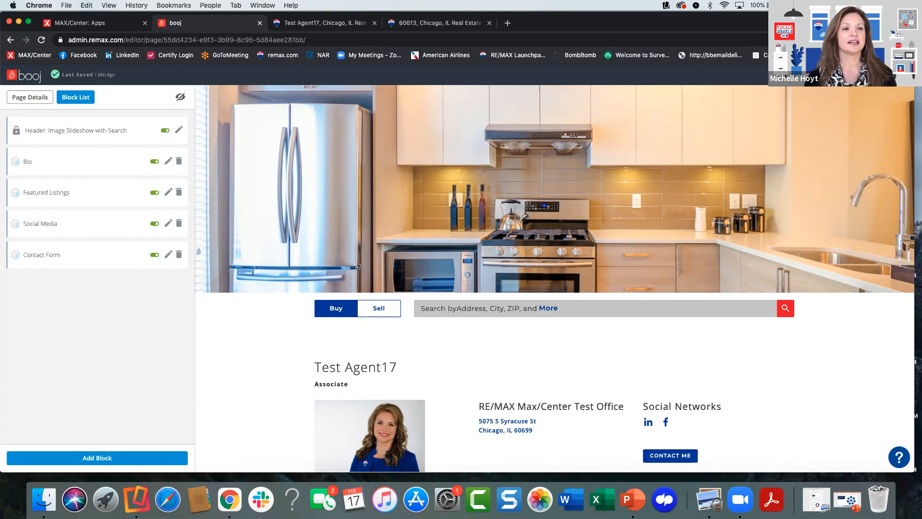
left_click(894, 75)
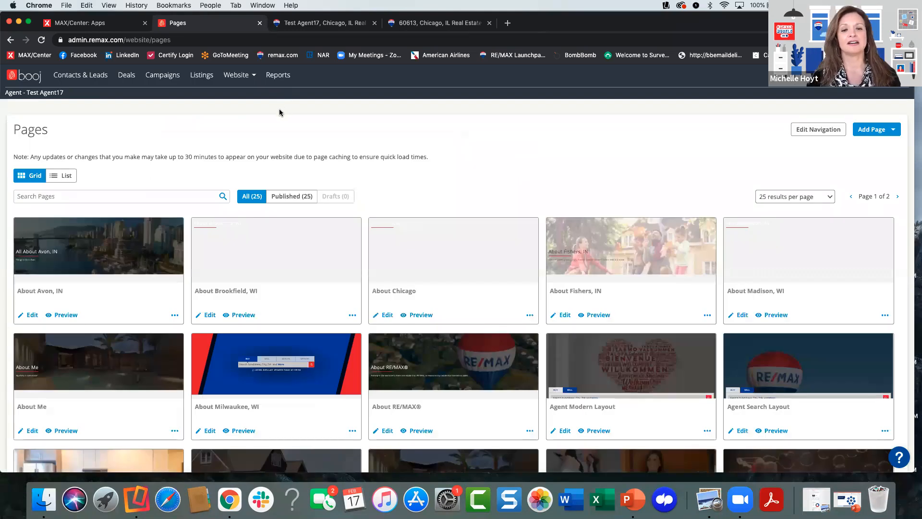
left_click(236, 78)
left_click(237, 99)
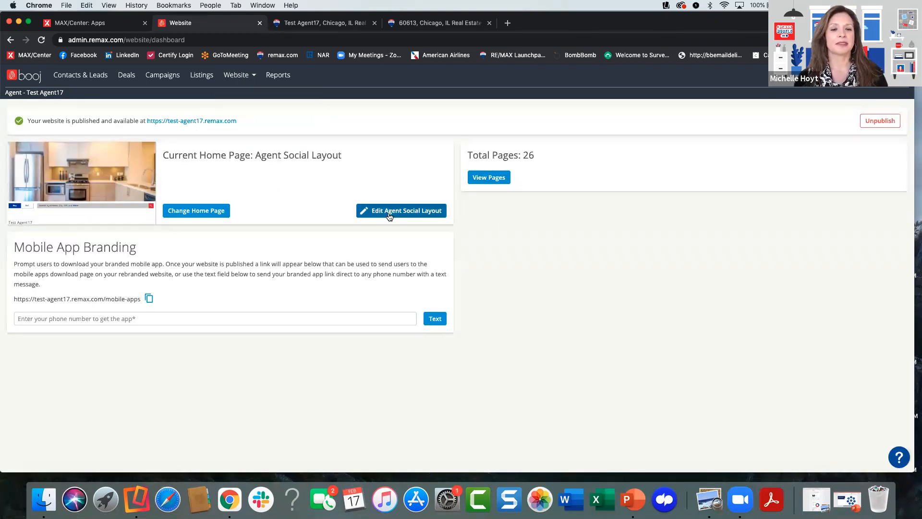
- Edit the Agent Social Layout home page and open the image library for the header slideshow's Above the Crowd item
left_click(389, 212)
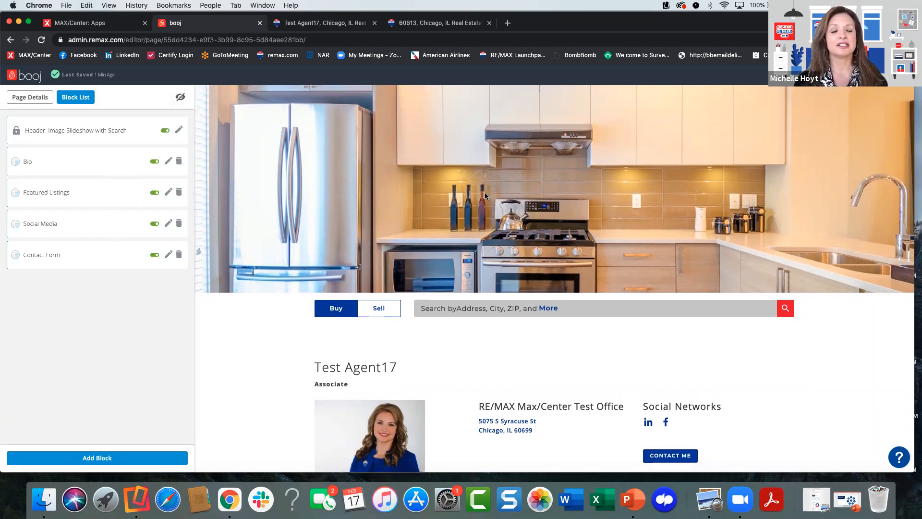
left_click(180, 131)
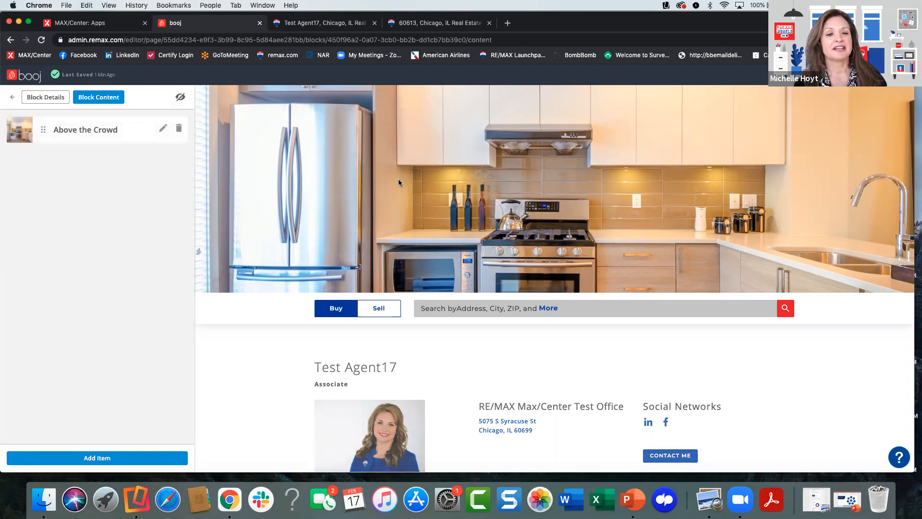
left_click(162, 130)
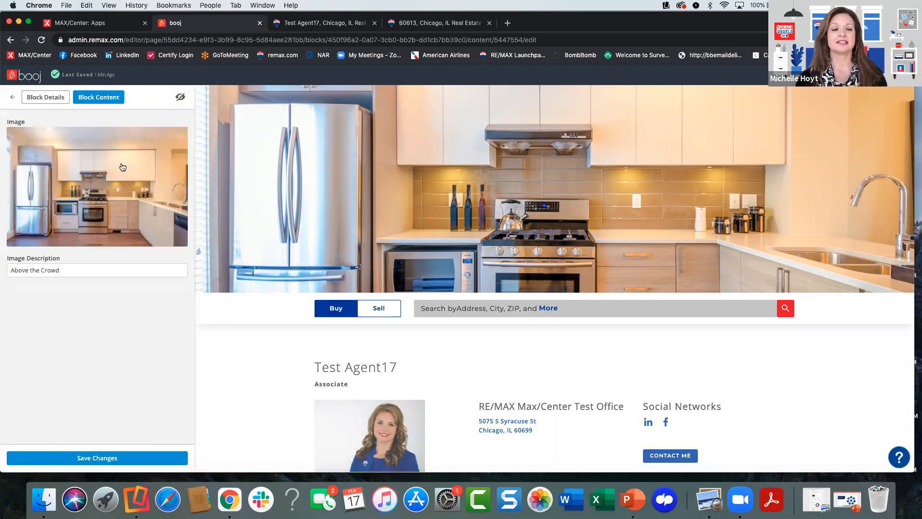
left_click(106, 195)
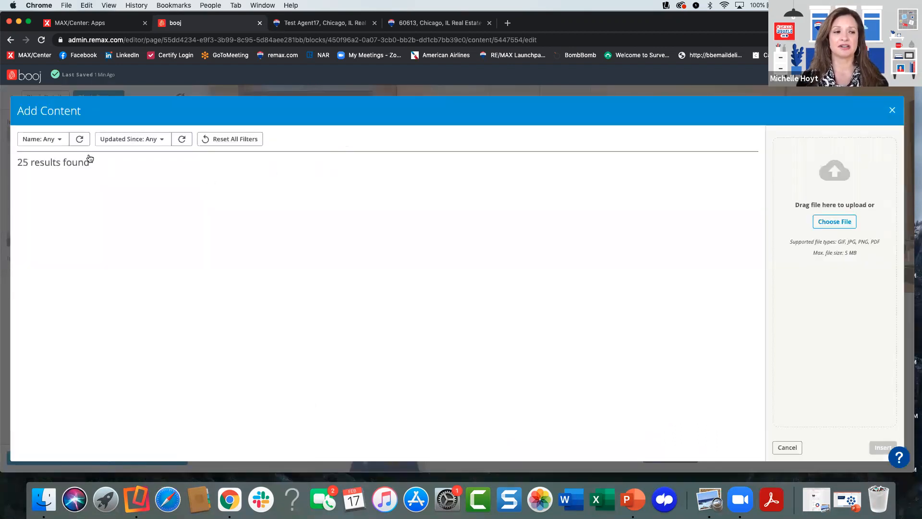
- Try to filter the image library by the name "lake"
left_click(60, 140)
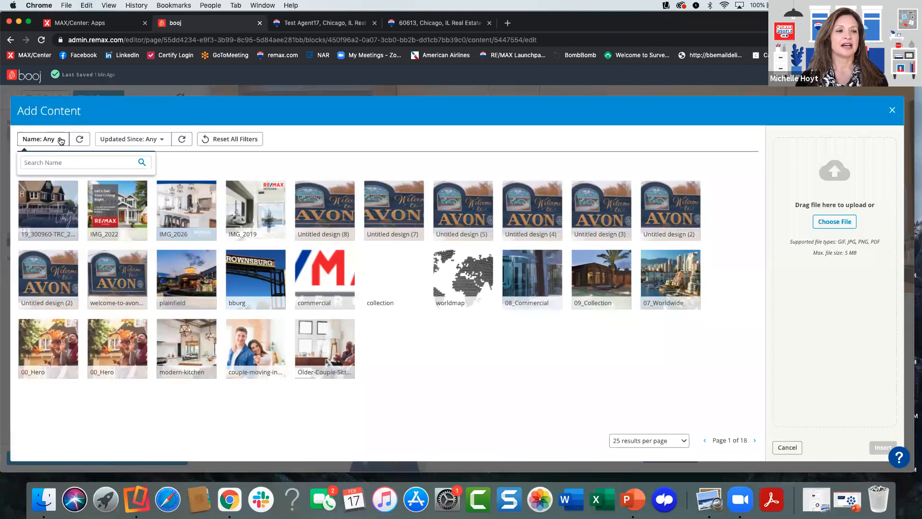
left_click(59, 162)
type("lake")
key("Return")
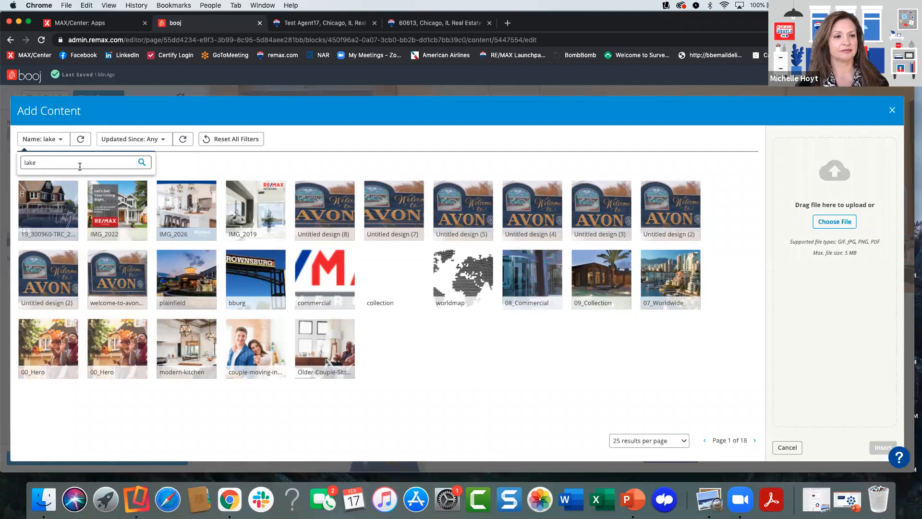
key("BackSpace")
key("BackSpace")
type("ke")
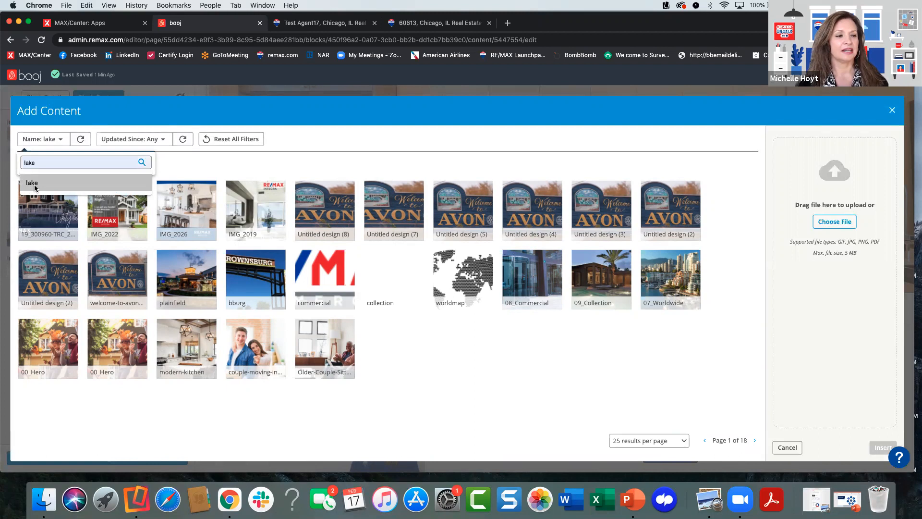
left_click(143, 161)
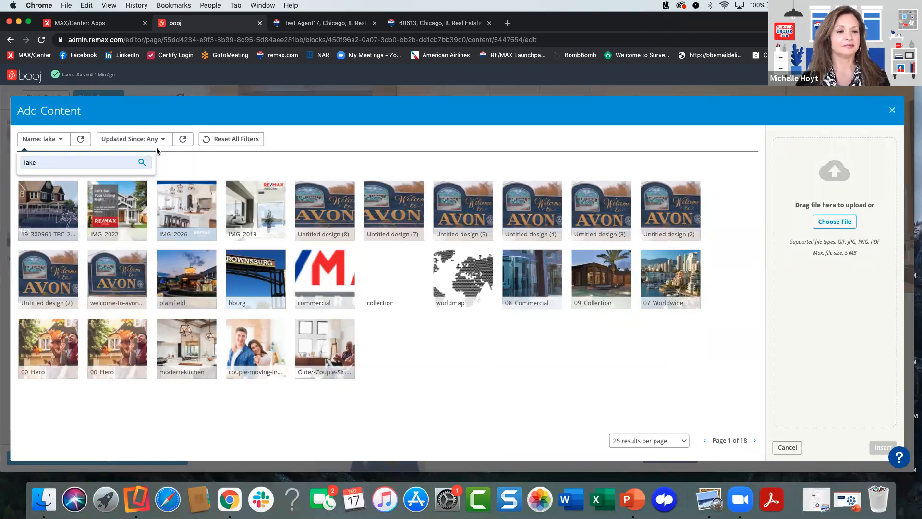
- Try to filter the image library by the name "balloon" instead
left_click_drag(37, 163, 11, 164)
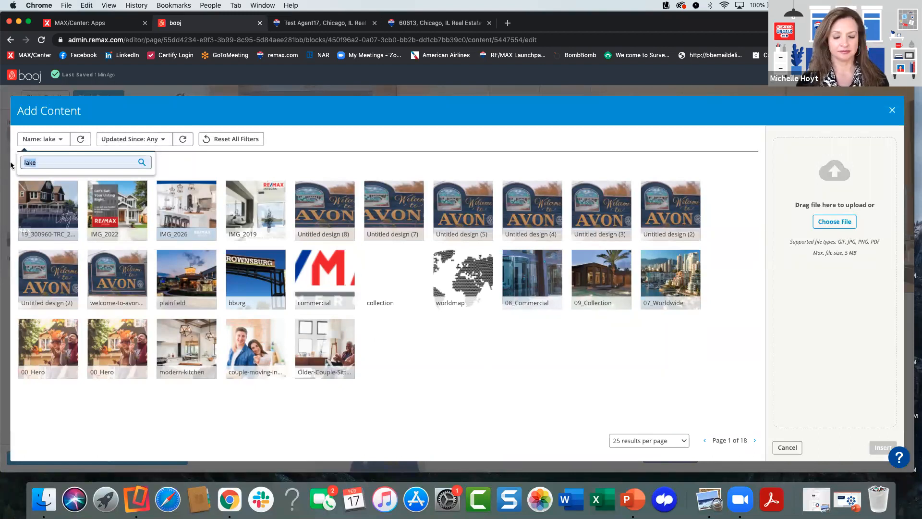
key("BackSpace")
type("balloon")
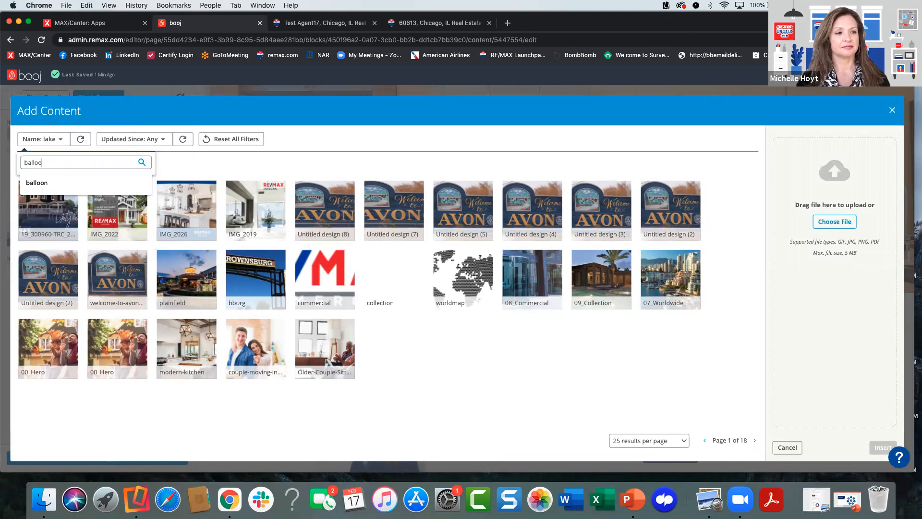
key("Return")
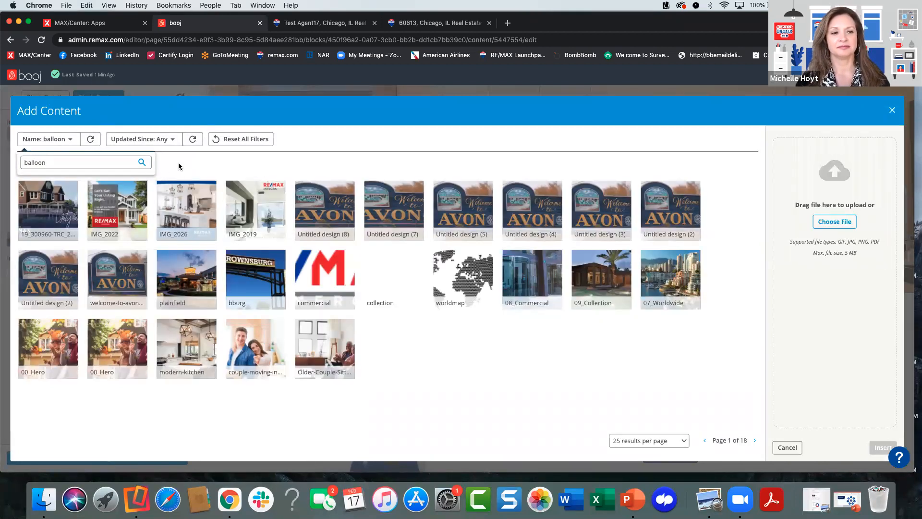
- Clear the name filter so that the image library is unfiltered again
left_click_drag(48, 162, 7, 164)
key("BackSpace")
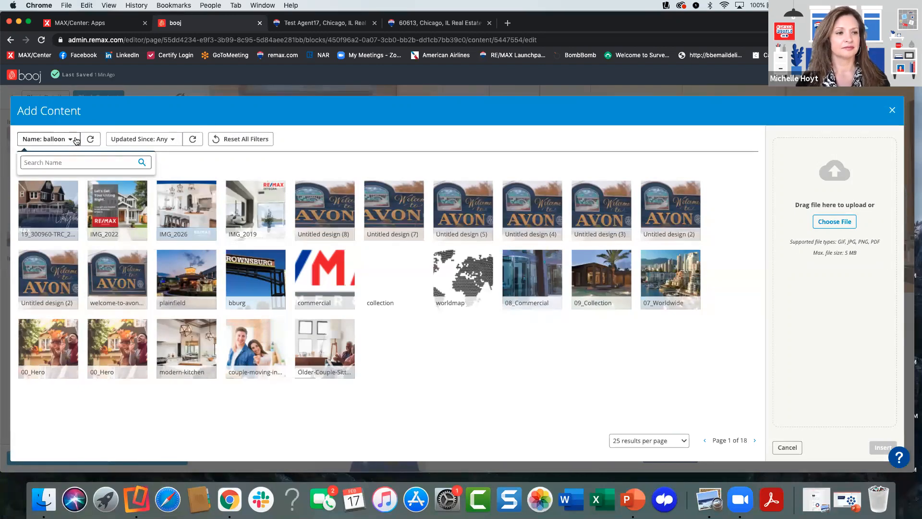
left_click(90, 139)
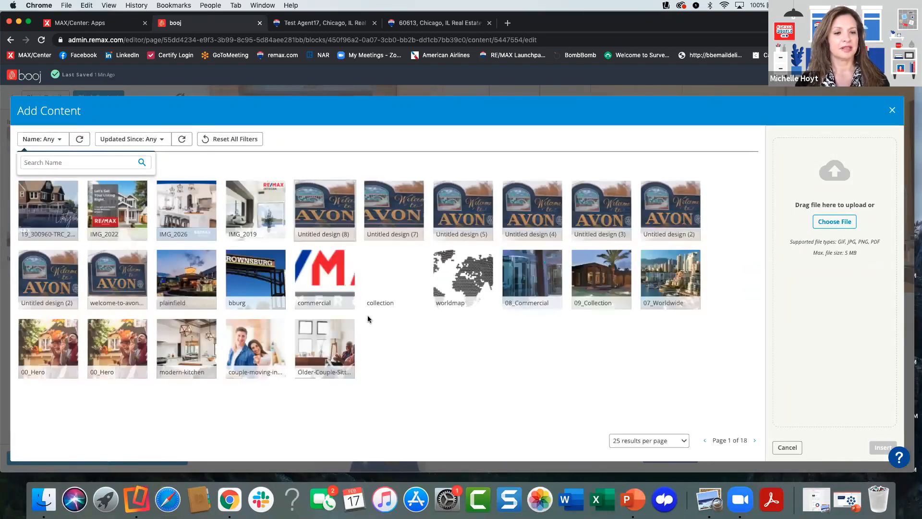
left_click(390, 339)
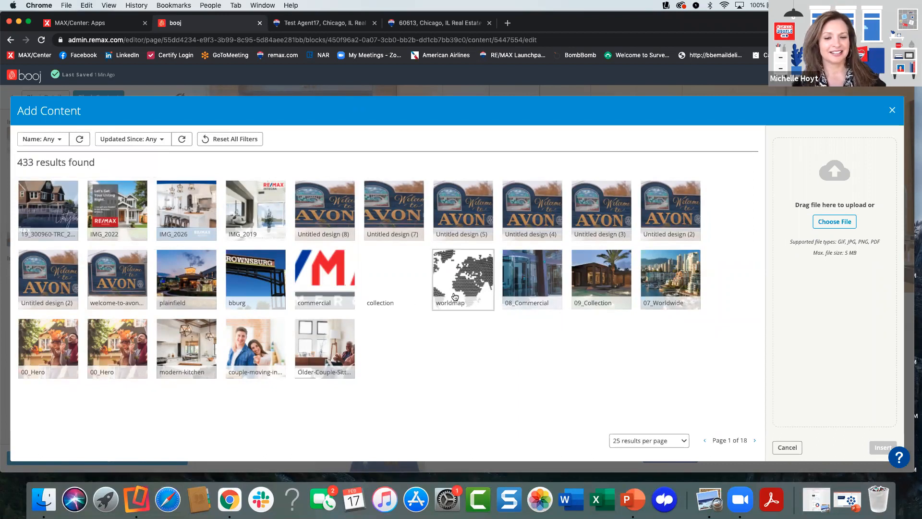
left_click(64, 144)
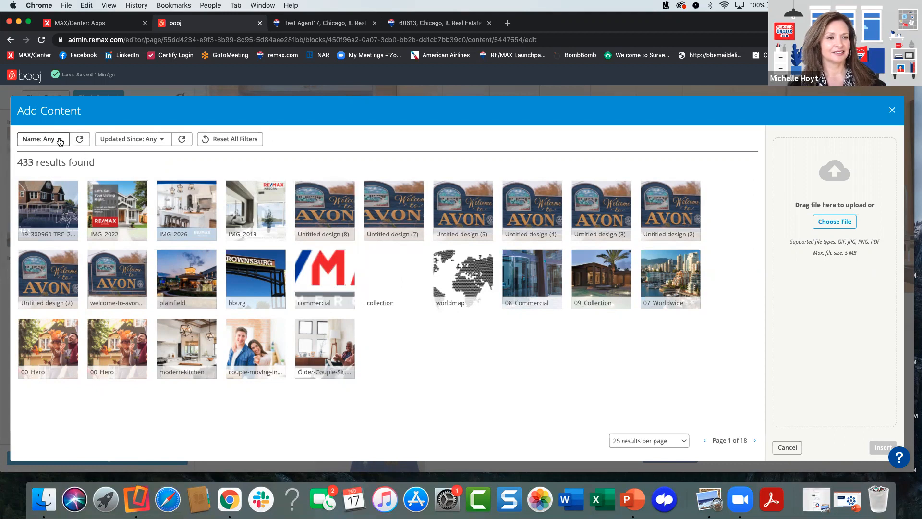
left_click(183, 163)
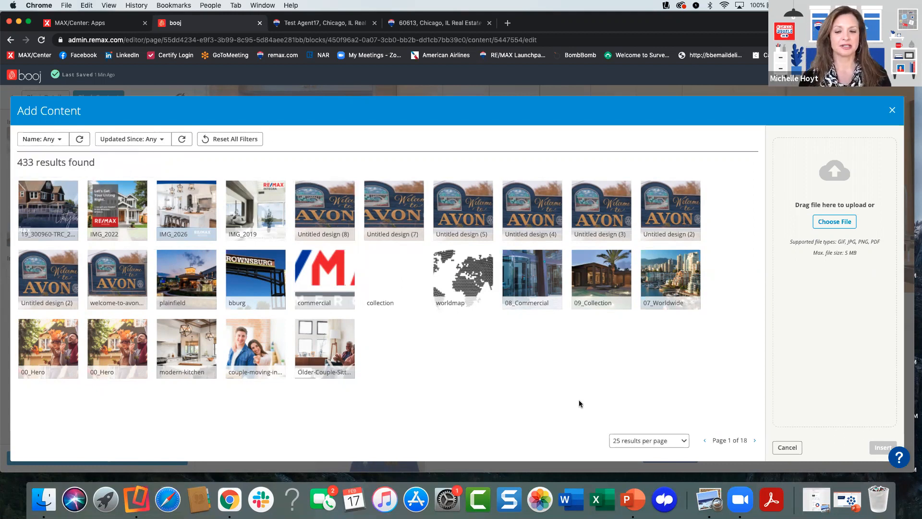
- Show 50 images per page, replace the header slideshow image with REMAX-Balloon-Lake, and return to the page's block list
left_click(672, 441)
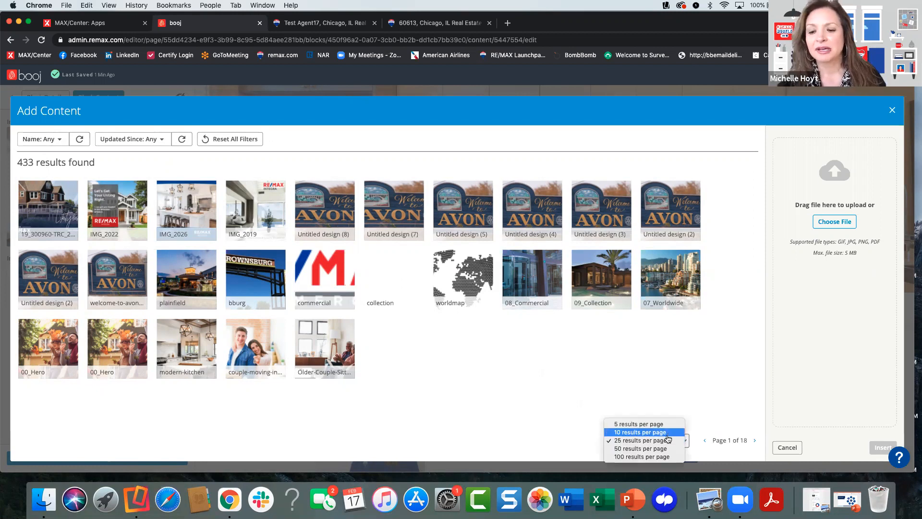
left_click(664, 453)
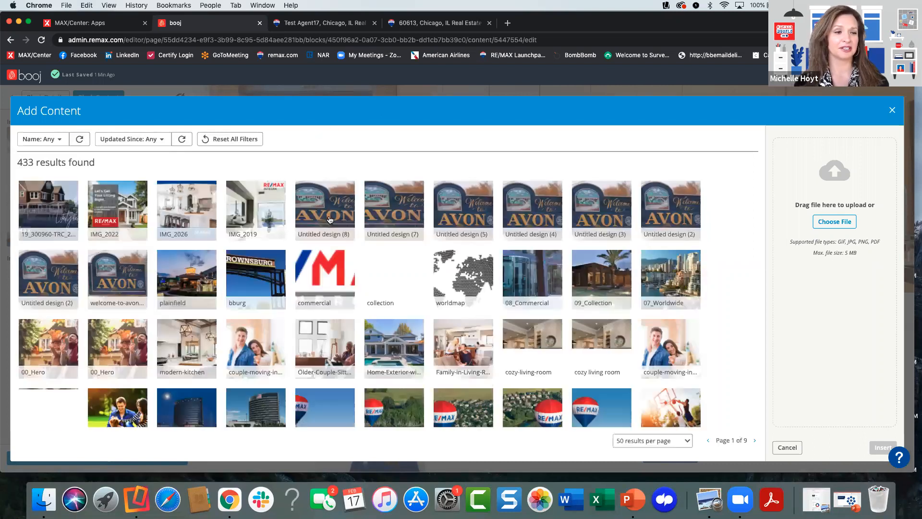
scroll(346, 278, "down", 2)
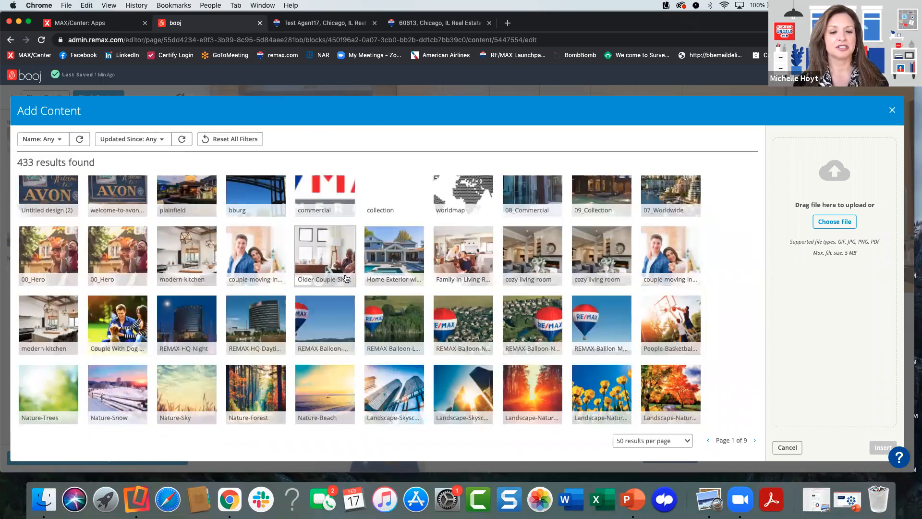
left_click(395, 328)
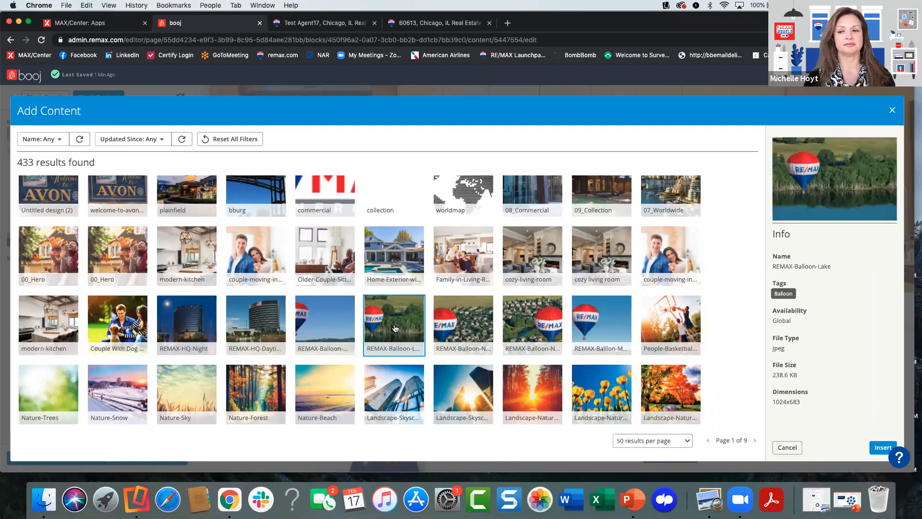
left_click(876, 446)
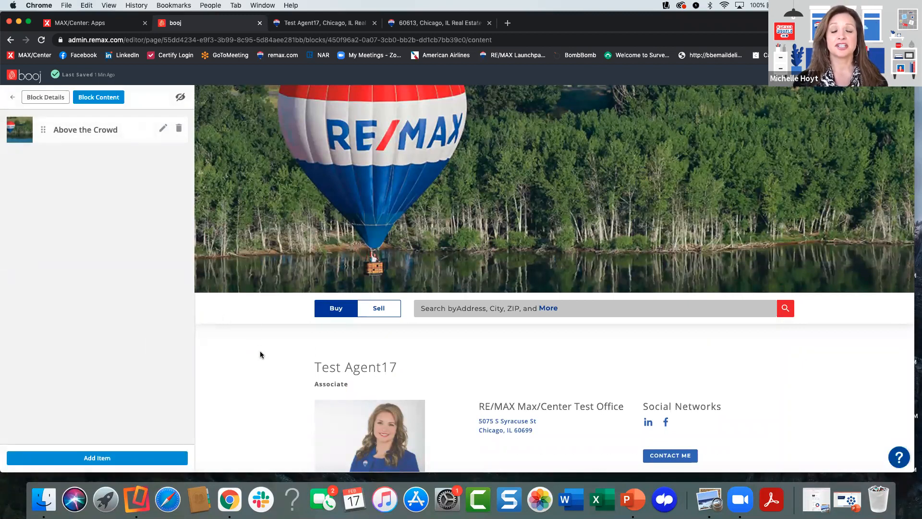
scroll(260, 355, "down", 3)
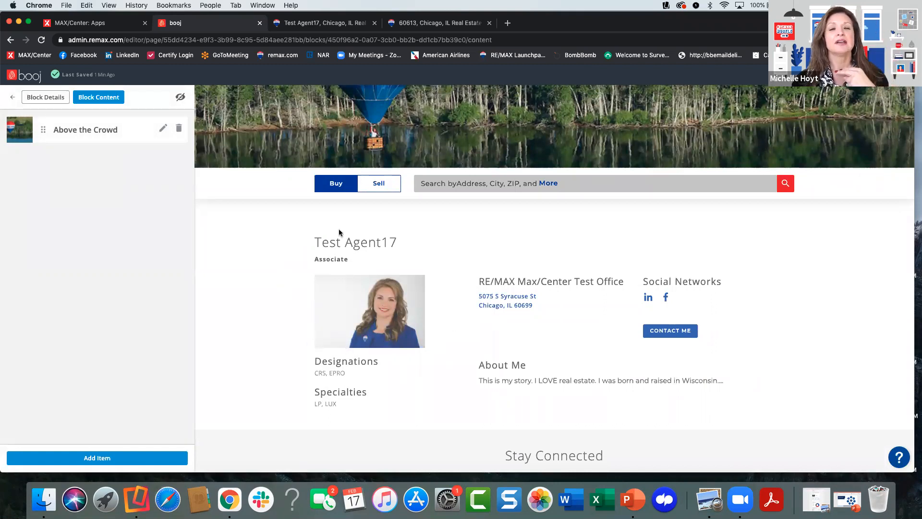
scroll(234, 276, "up", 1)
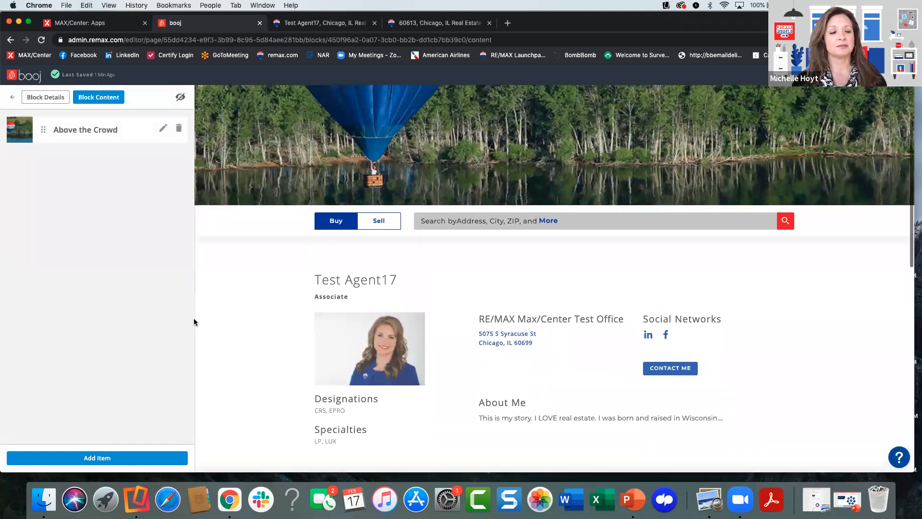
left_click(12, 98)
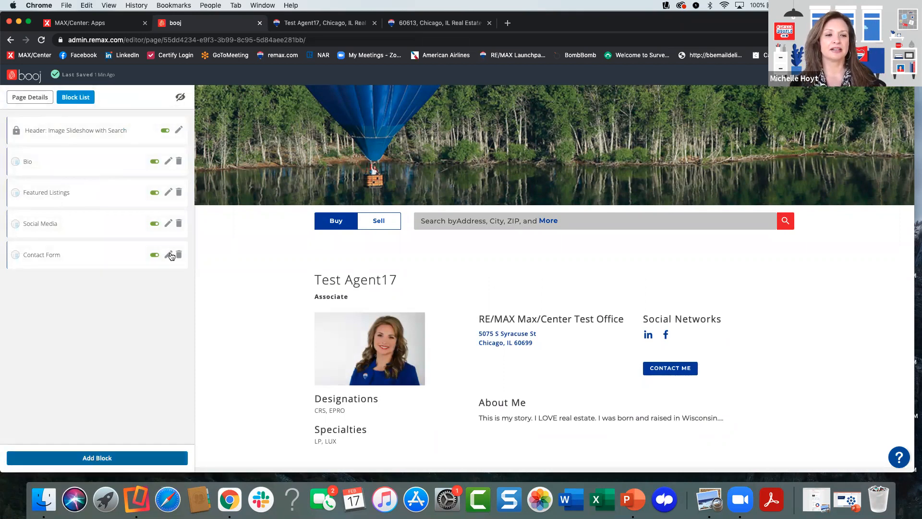
- Remove the Bio, Social Media, Contact Form and Featured Listings blocks from the home page, keeping only the header
left_click(178, 164)
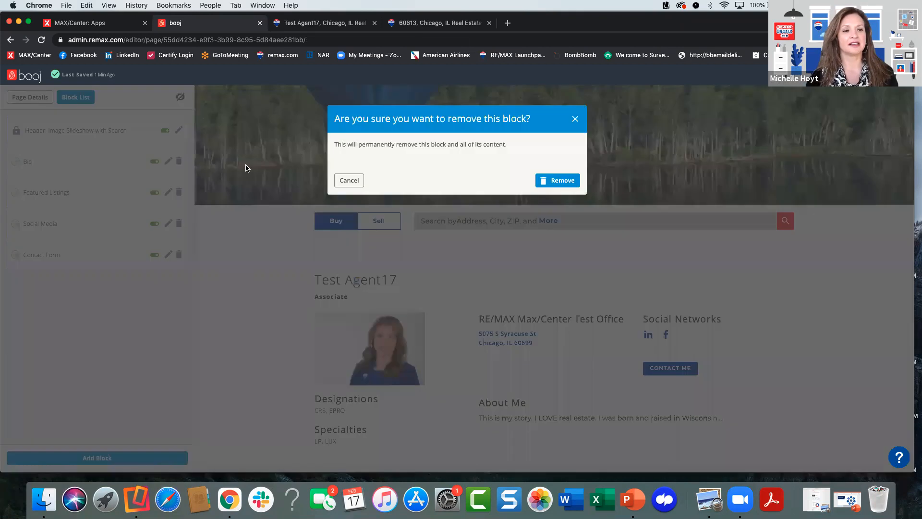
left_click(555, 182)
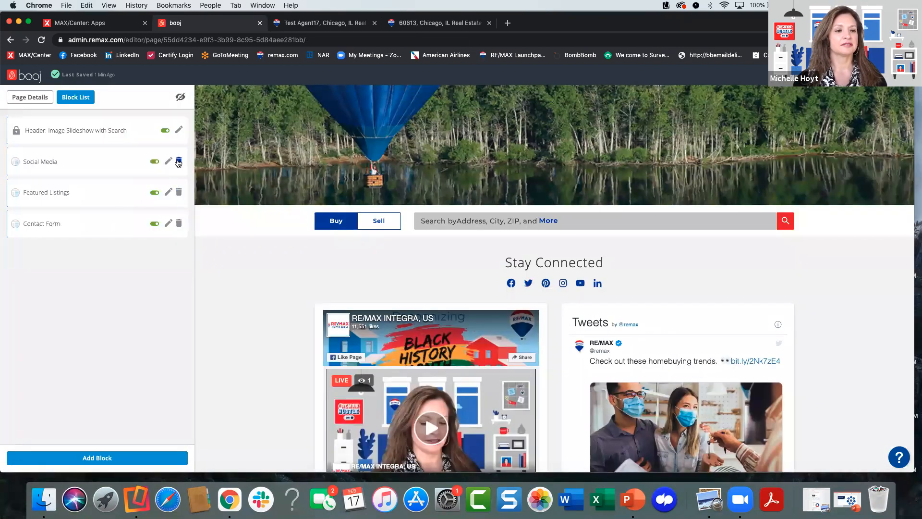
left_click(179, 162)
left_click(553, 182)
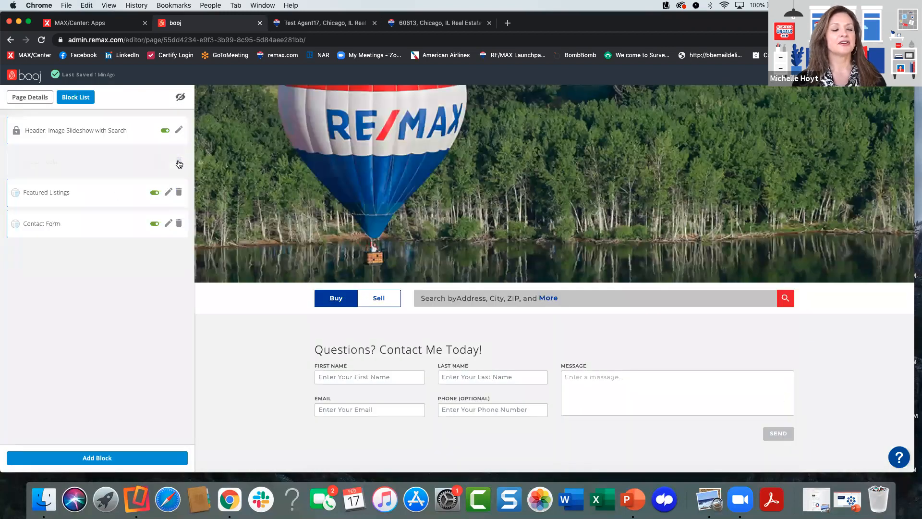
left_click(178, 192)
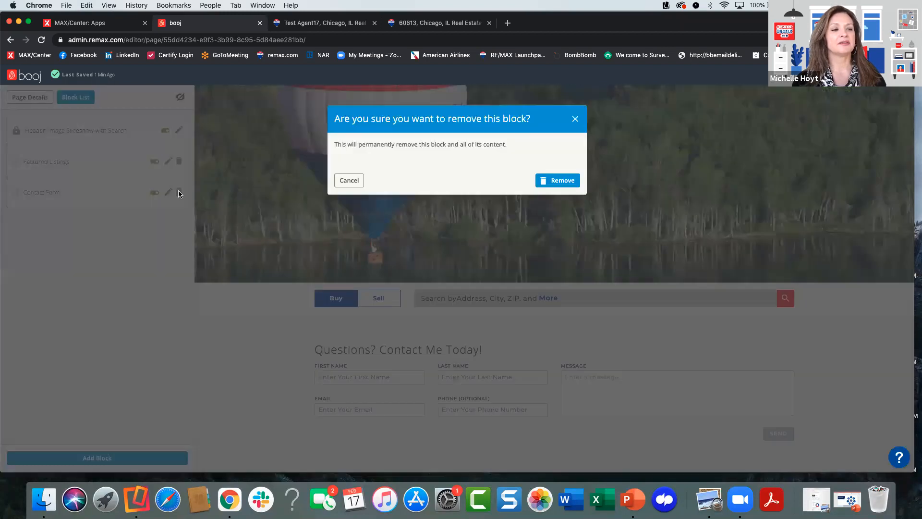
left_click(557, 180)
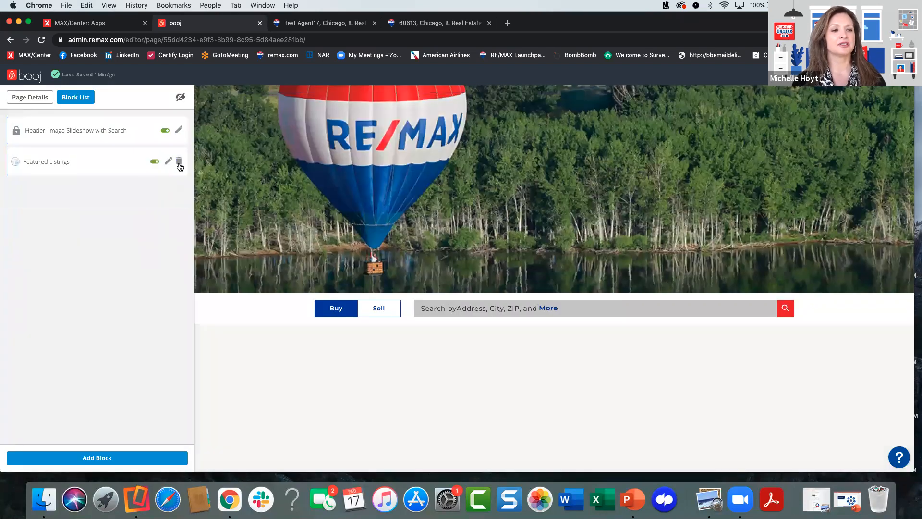
left_click(179, 161)
left_click(561, 180)
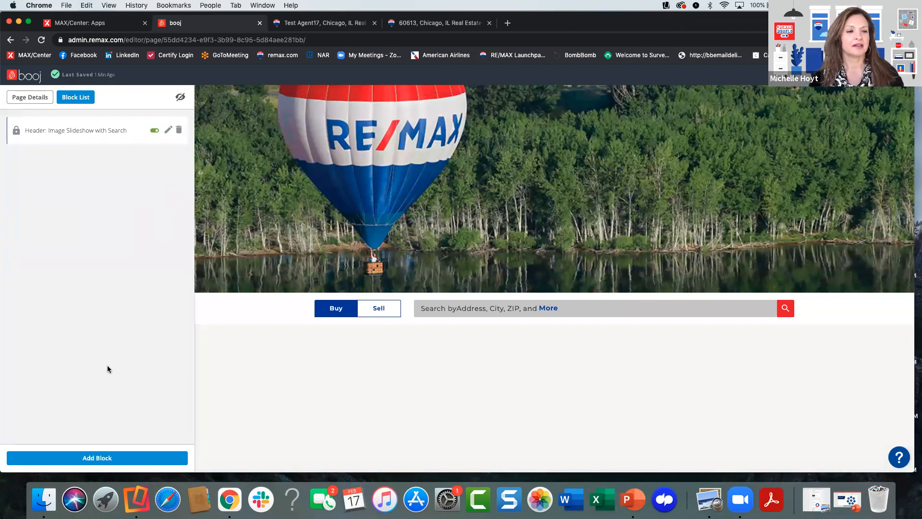
- Add a Bio block beneath the home page header, save it, and check it in the page preview
left_click(111, 460)
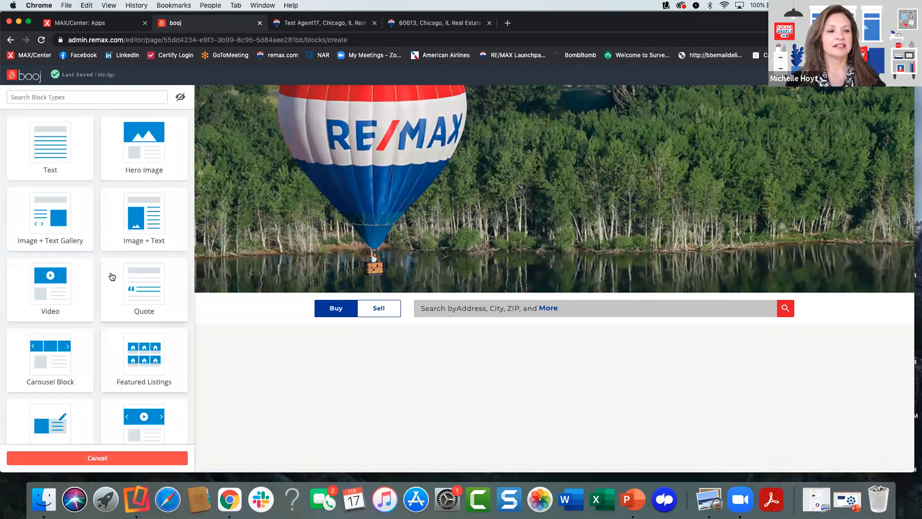
scroll(93, 307, "down", 1)
scroll(93, 307, "down", 5)
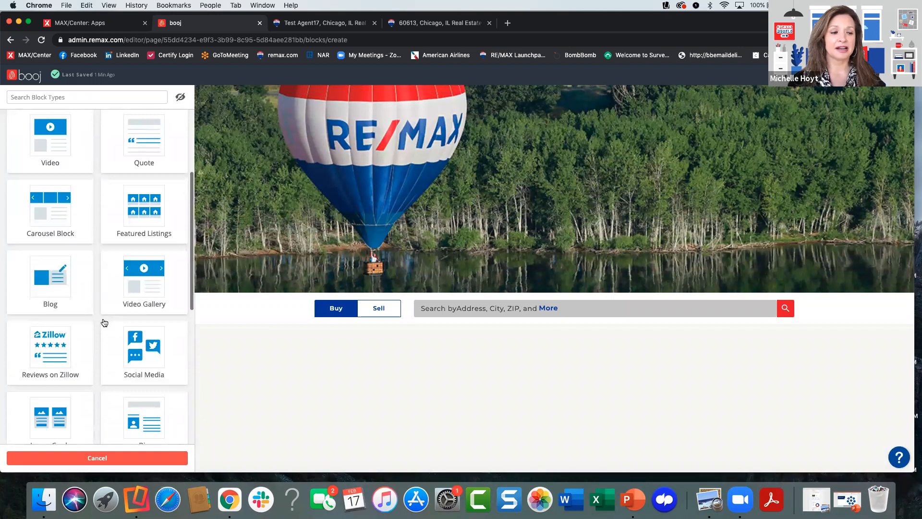
left_click(154, 334)
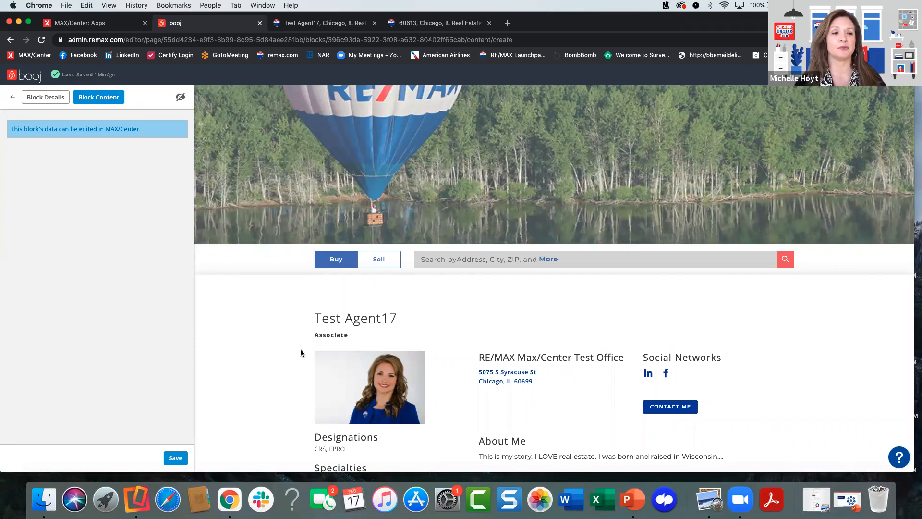
left_click(172, 463)
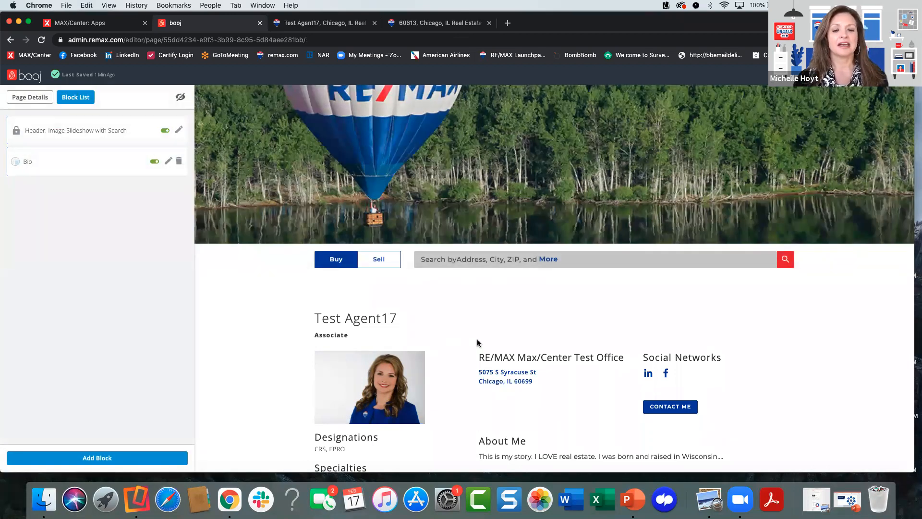
scroll(446, 364, "down", 2)
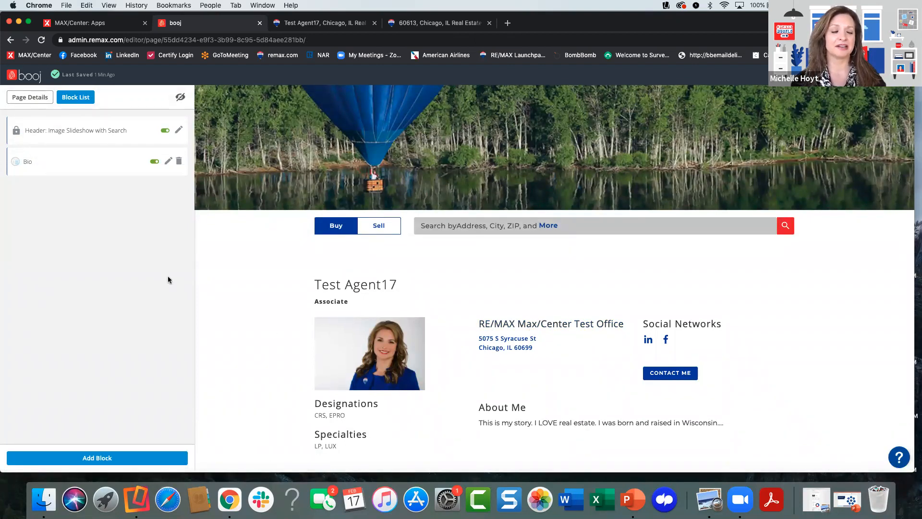
- Add a Featured Listings block to the home page and return to the block list without saving its content
left_click(124, 460)
scroll(97, 344, "down", 3)
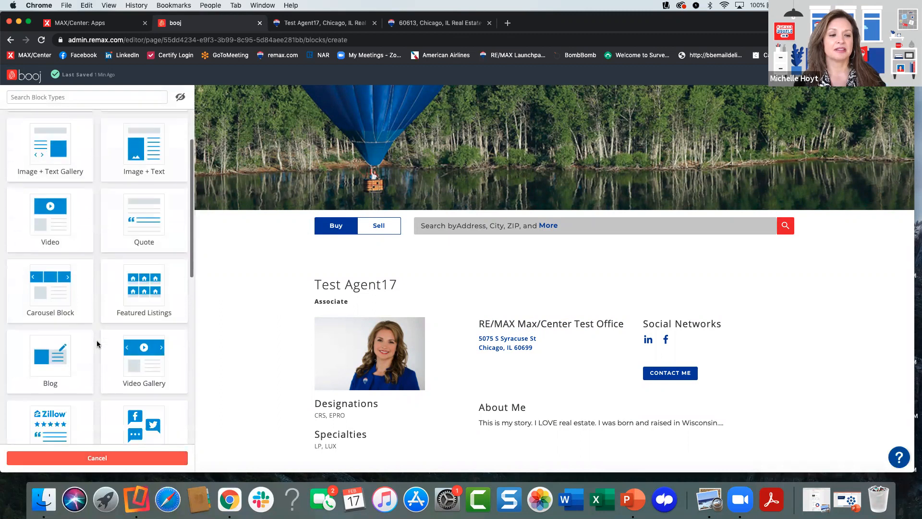
left_click(137, 294)
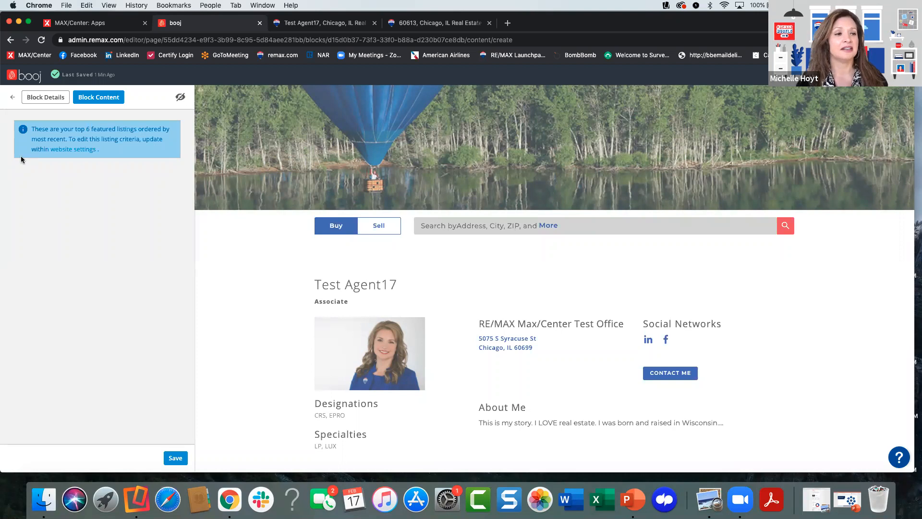
left_click(13, 99)
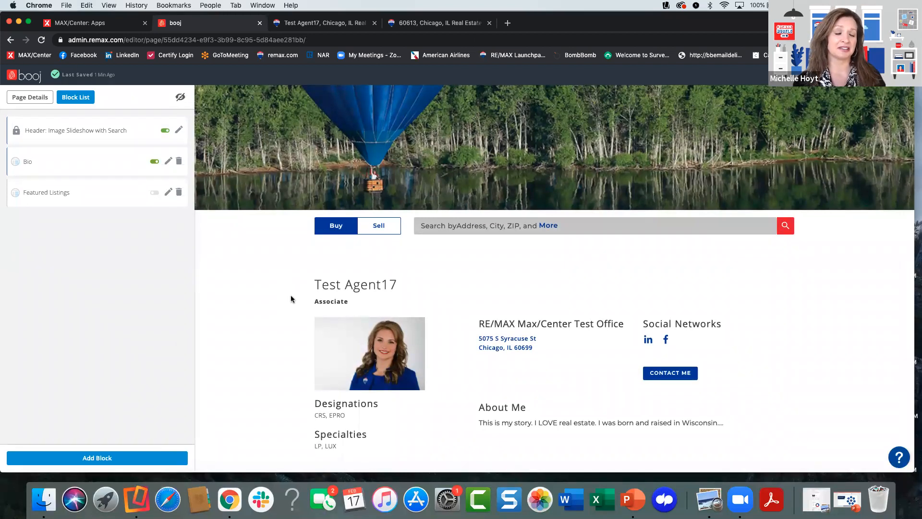
- Add a Social Media block to the home page and review its Stay Connected feeds in the preview
left_click(99, 457)
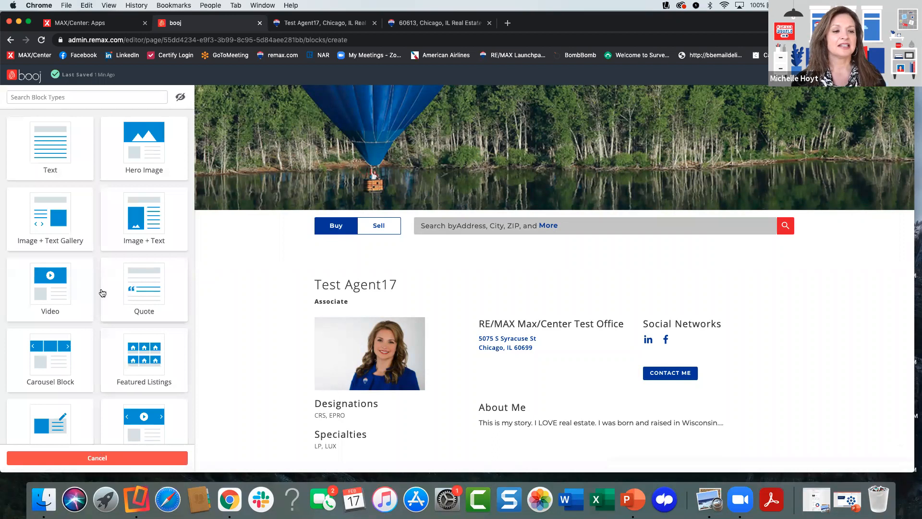
scroll(98, 323, "down", 5)
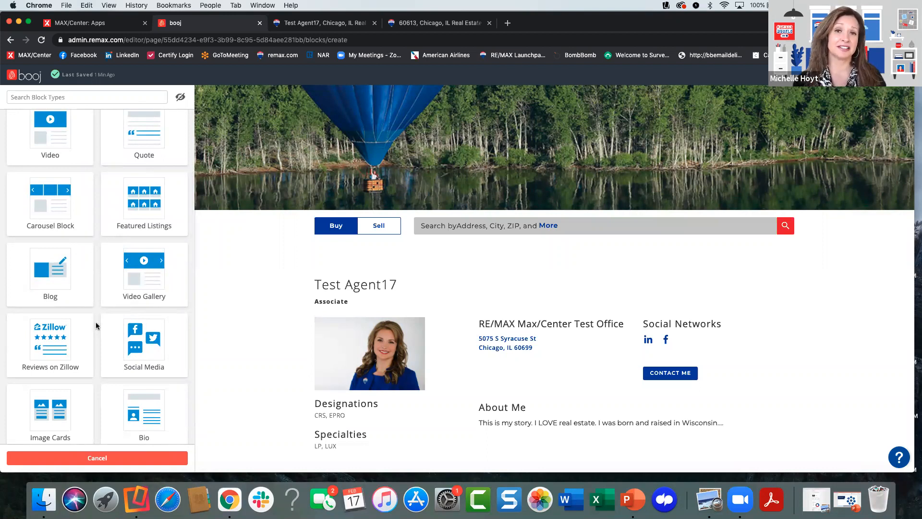
scroll(98, 351, "down", 1)
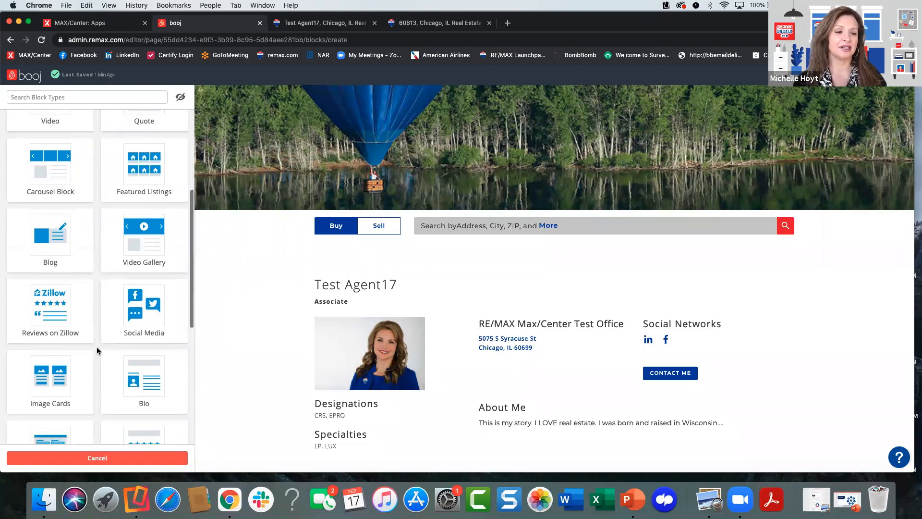
left_click(141, 326)
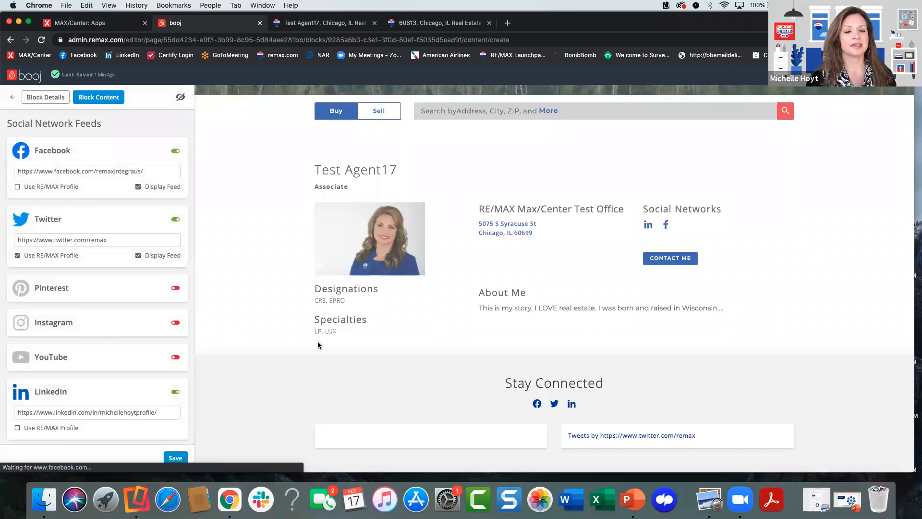
scroll(318, 343, "down", 4)
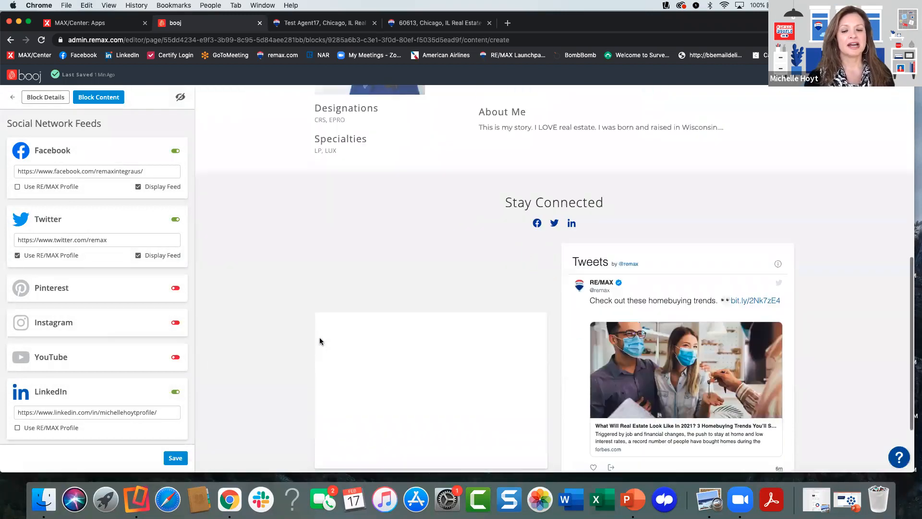
scroll(308, 326, "down", 1)
scroll(301, 311, "down", 2)
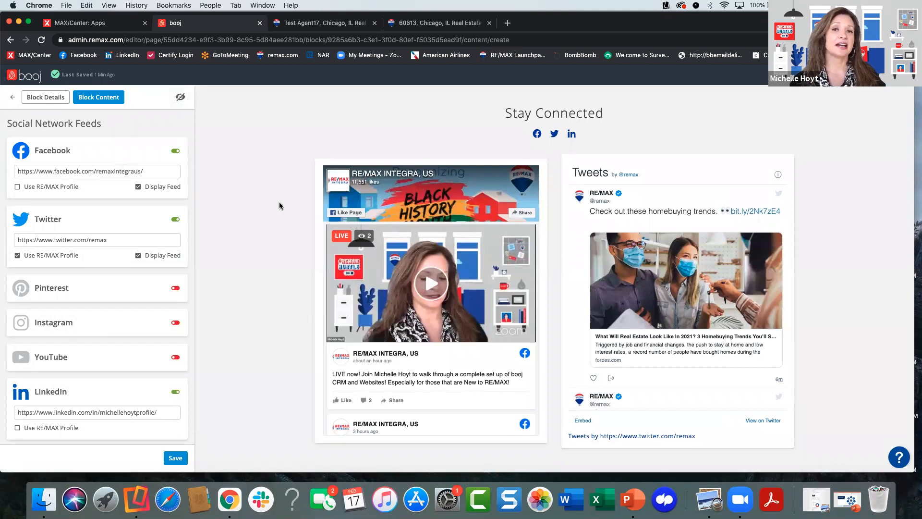
- Switch the Facebook feed to the RE/MAX profile and enable the Pinterest, Instagram and YouTube links
left_click(16, 188)
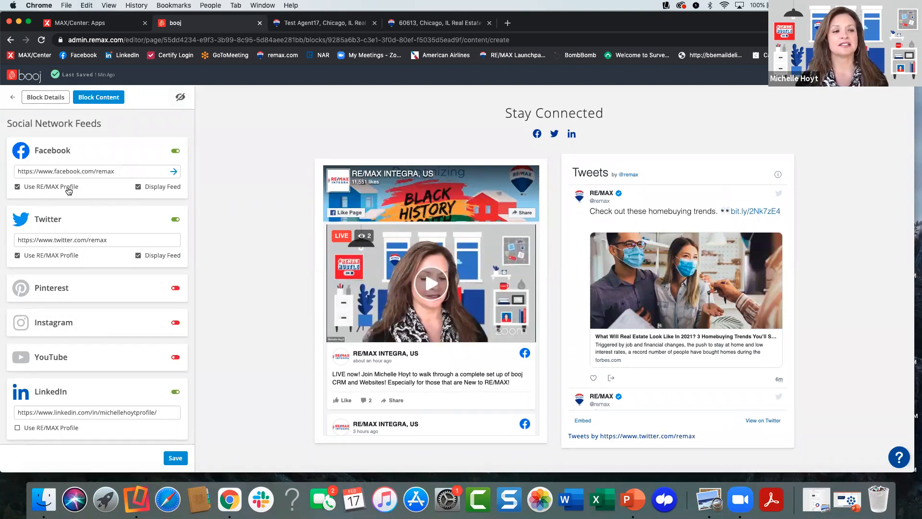
left_click(174, 172)
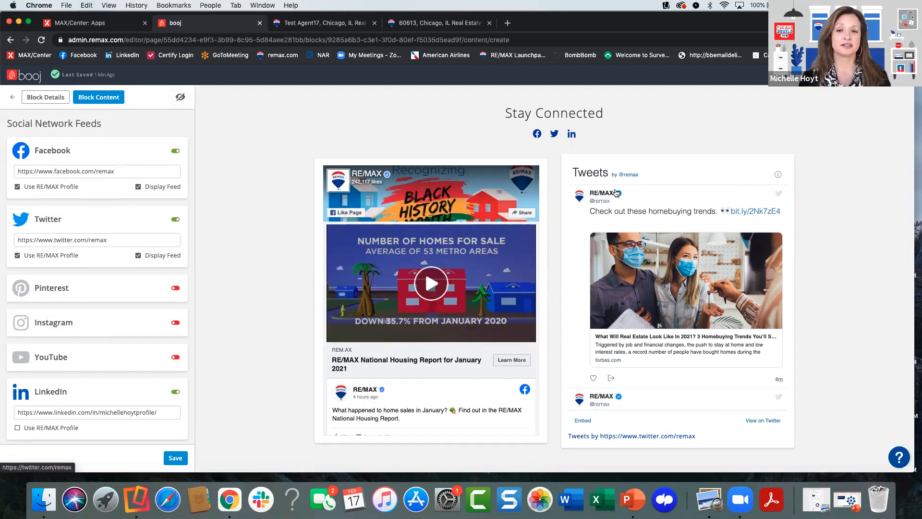
scroll(122, 305, "down", 1)
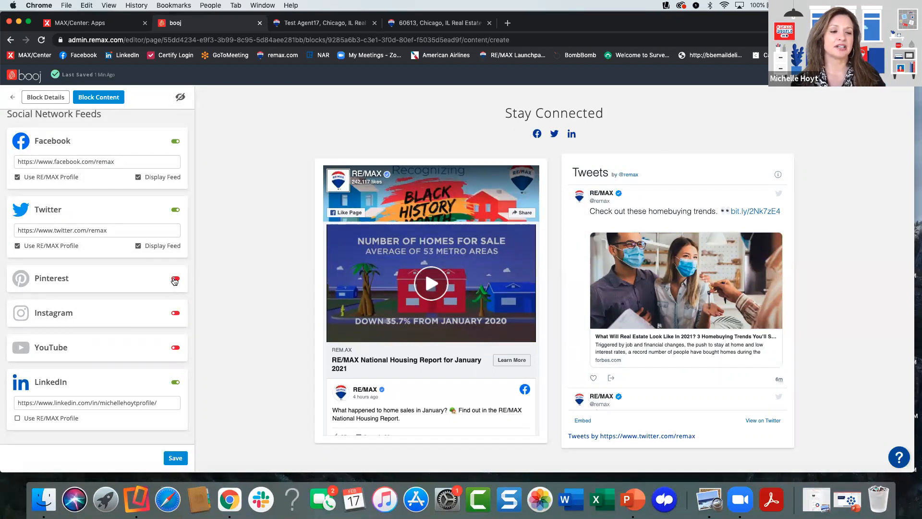
left_click(175, 278)
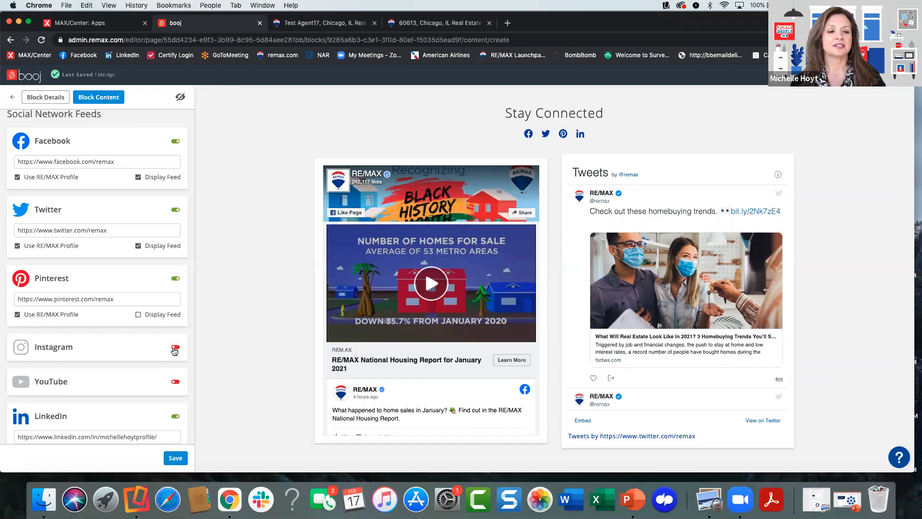
left_click(176, 346)
left_click(175, 415)
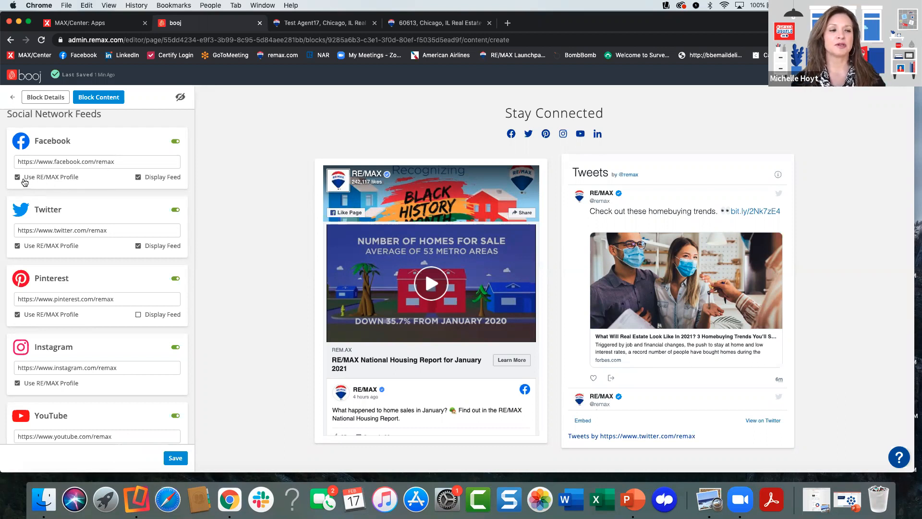
- Switch Facebook back to the custom remaxintegraus page, and return to the block list without saving the Social Media block
left_click(18, 178)
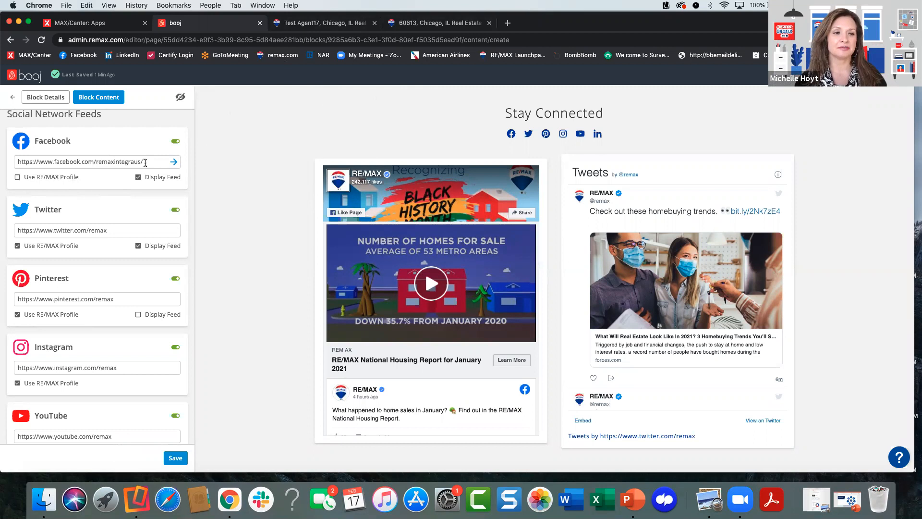
left_click(173, 161)
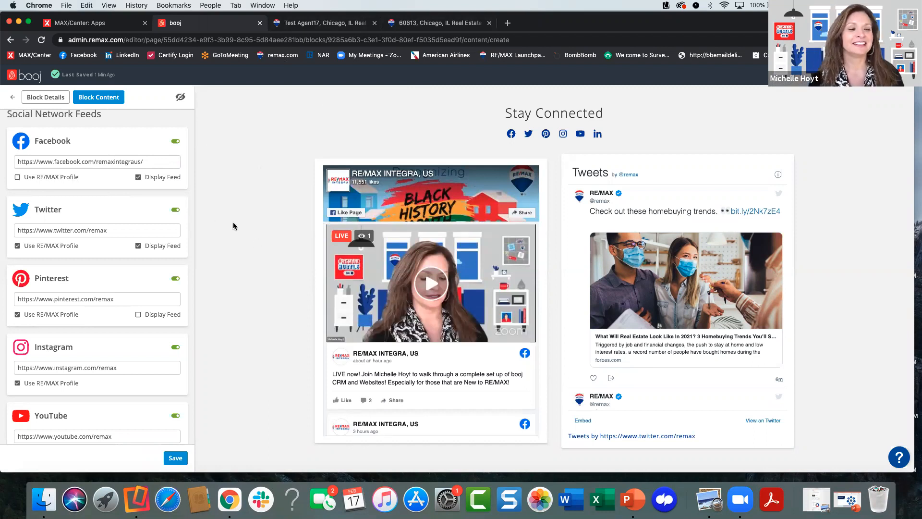
scroll(170, 266, "down", 5)
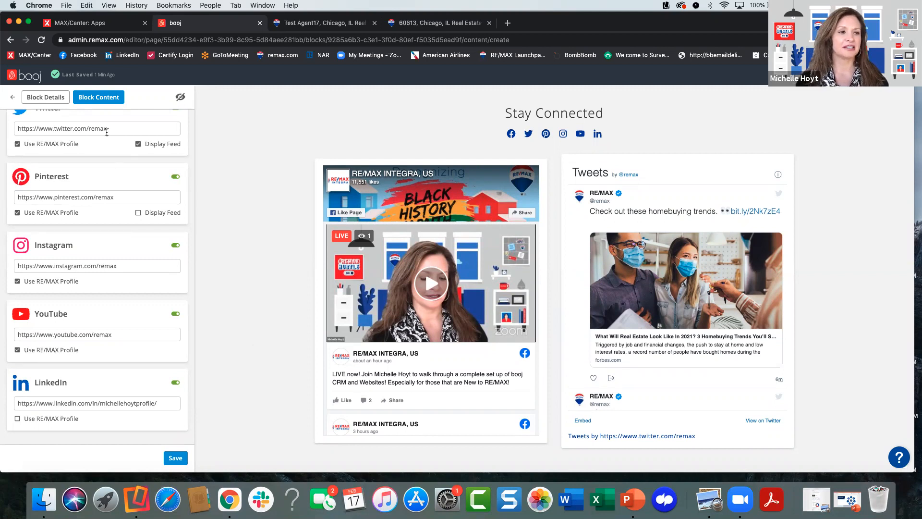
left_click(12, 97)
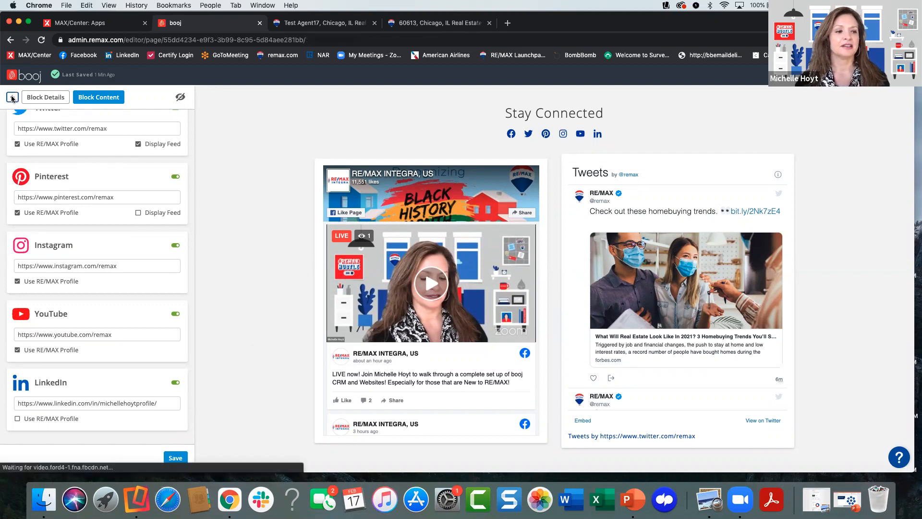
scroll(243, 233, "down", 5)
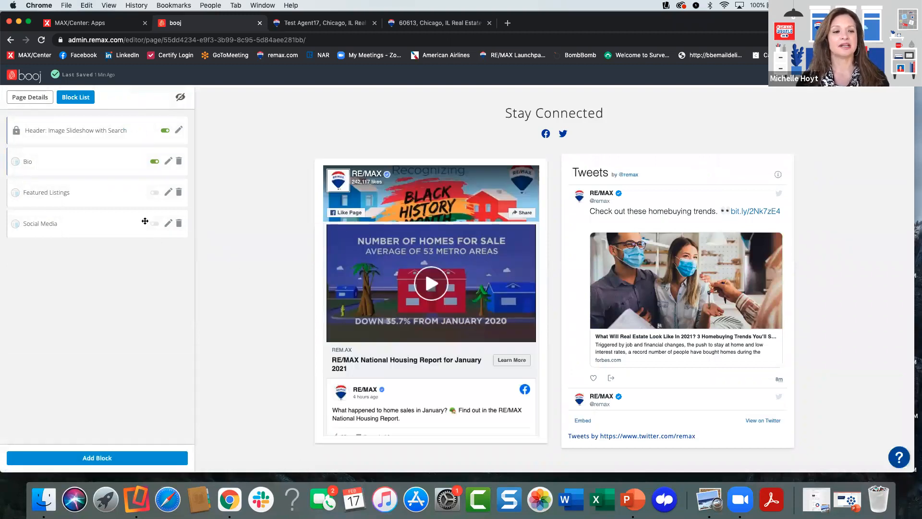
- Reopen the Social Media block and save it with only Facebook, Twitter and LinkedIn enabled
left_click(168, 223)
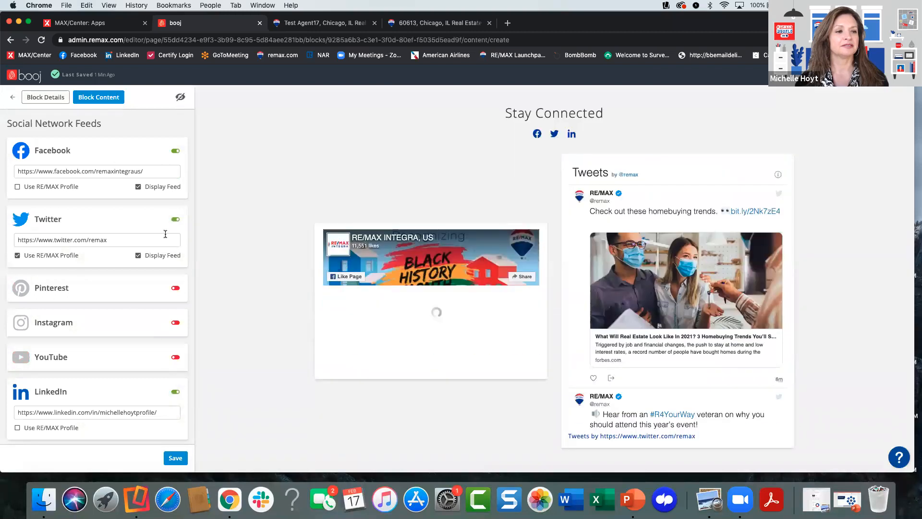
scroll(129, 296, "down", 1)
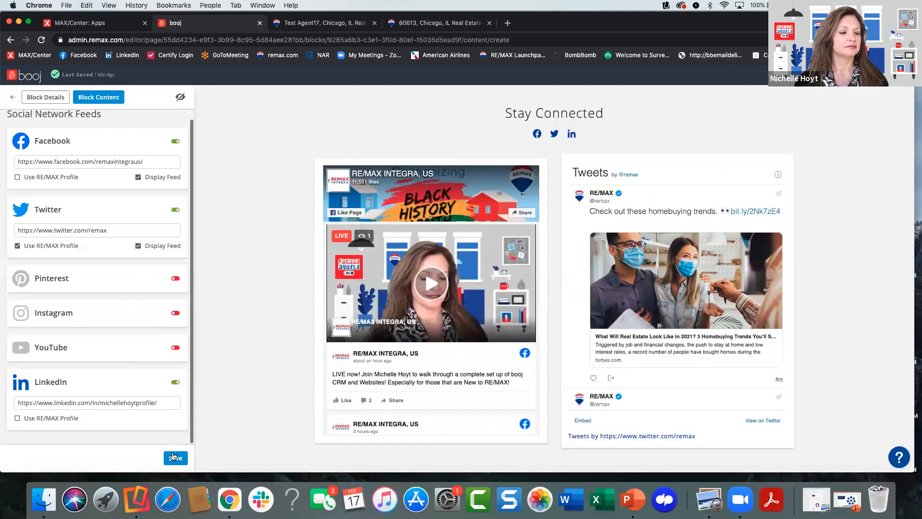
left_click(176, 456)
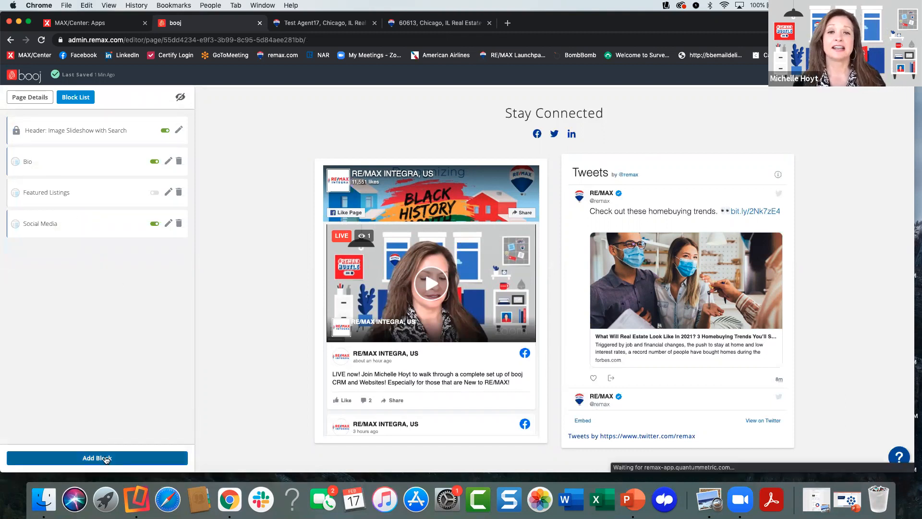
- Add a Contact Form block below the Social Media block on the home page
left_click(101, 458)
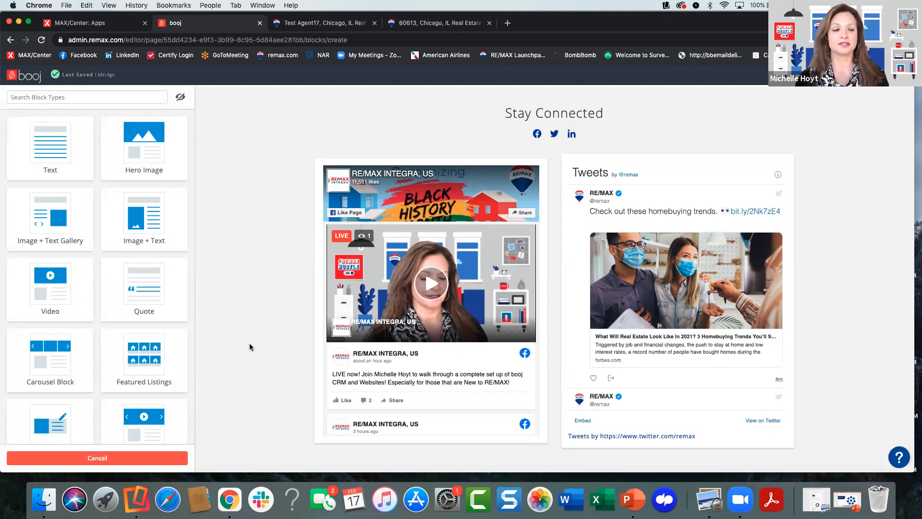
scroll(96, 345, "down", 2)
scroll(97, 348, "down", 8)
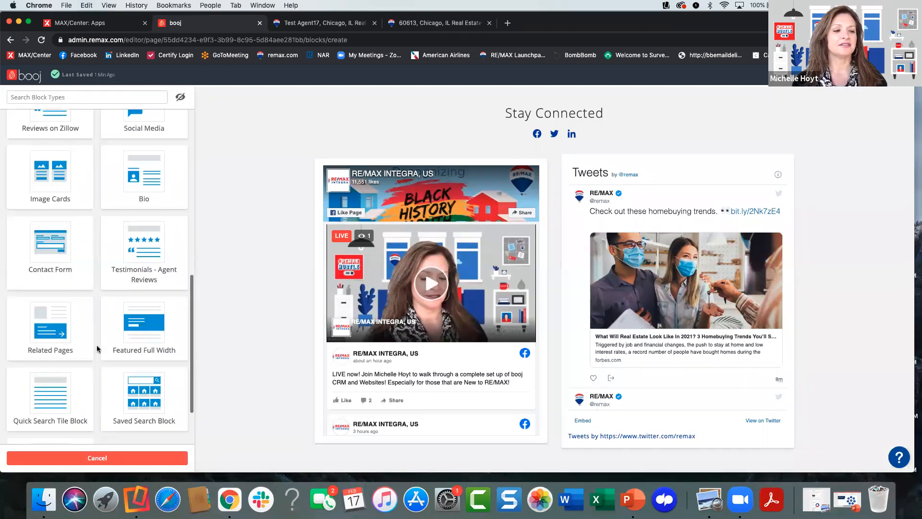
left_click(66, 234)
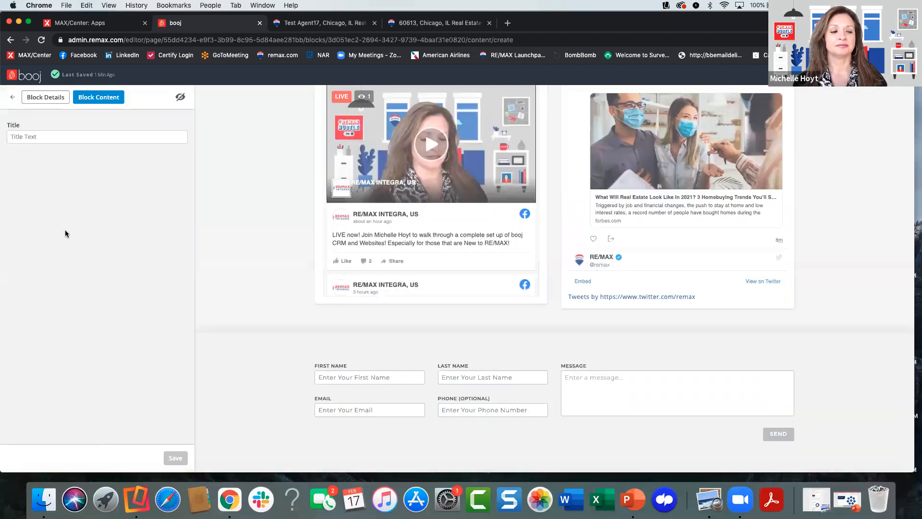
- Title the Contact Form block "Questions? Contact me today!" and save the block
left_click(47, 138)
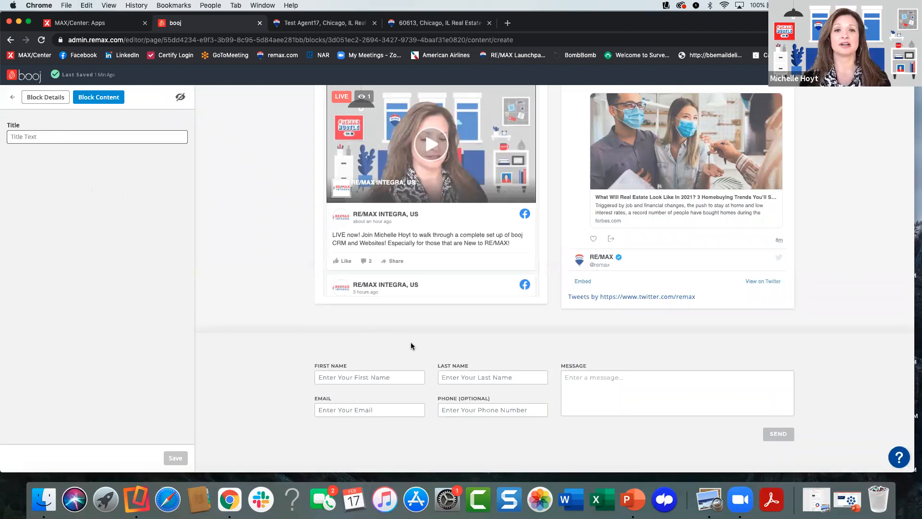
type("Quest")
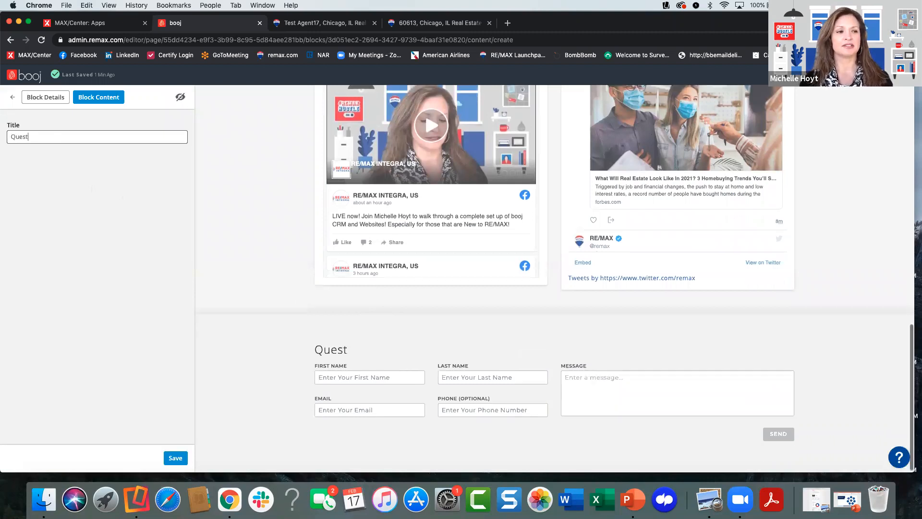
type("ions?")
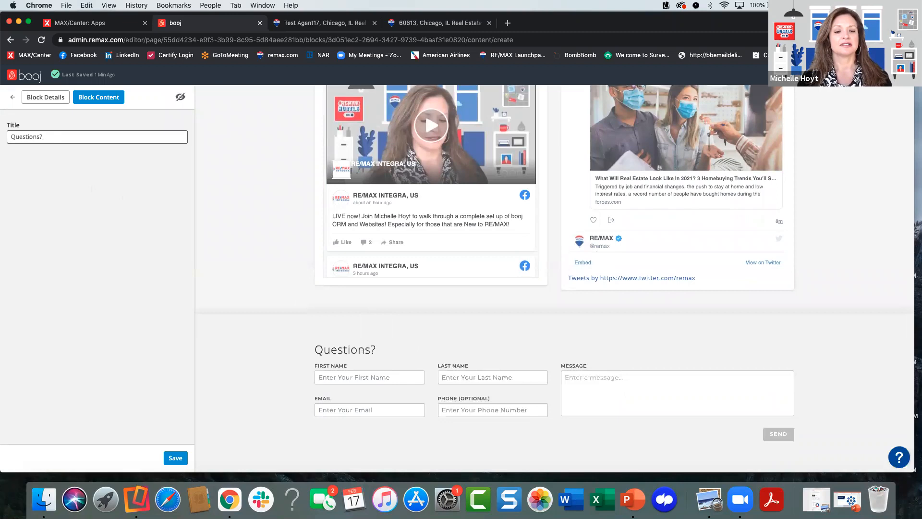
type(" I cha")
key("BackSpace")
key("BackSpace")
type("n")
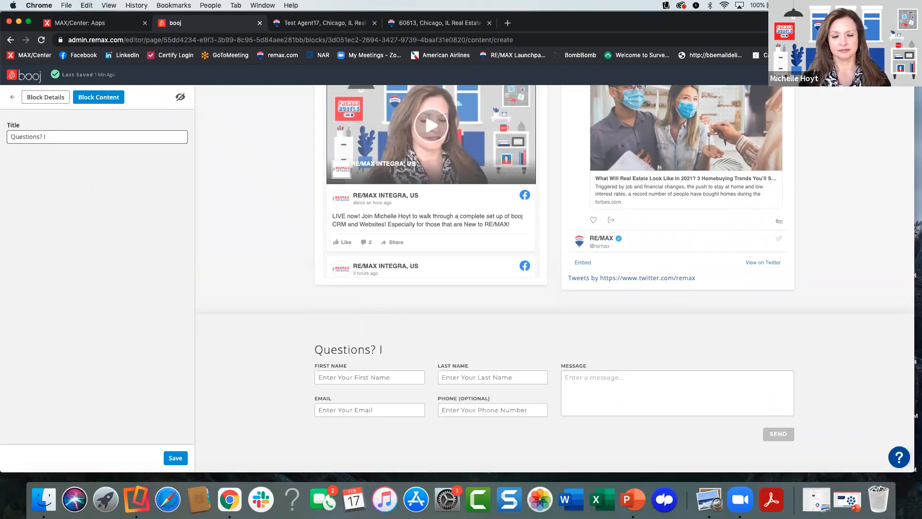
type(" CONTAC")
key("BackSpace")
key("BackSpace")
key("BackSpace")
key("BackSpace")
key("BackSpace")
key("BackSpace")
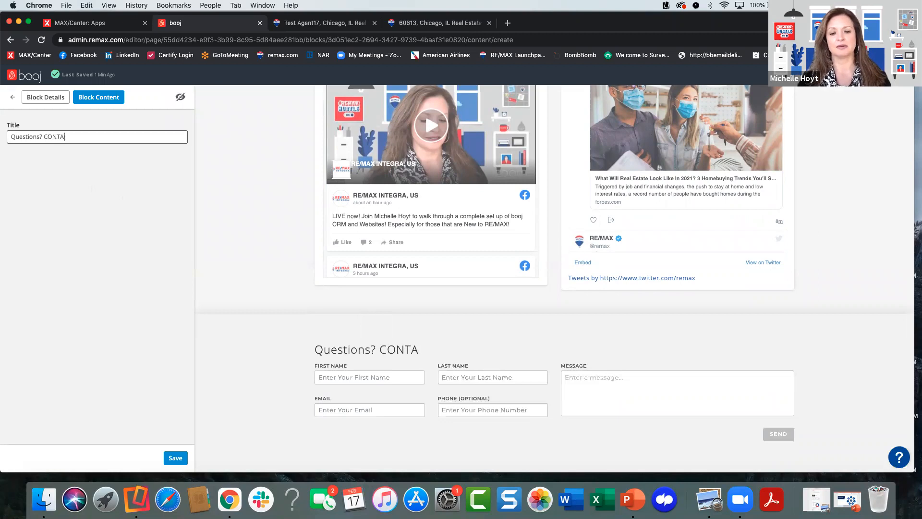
type("X")
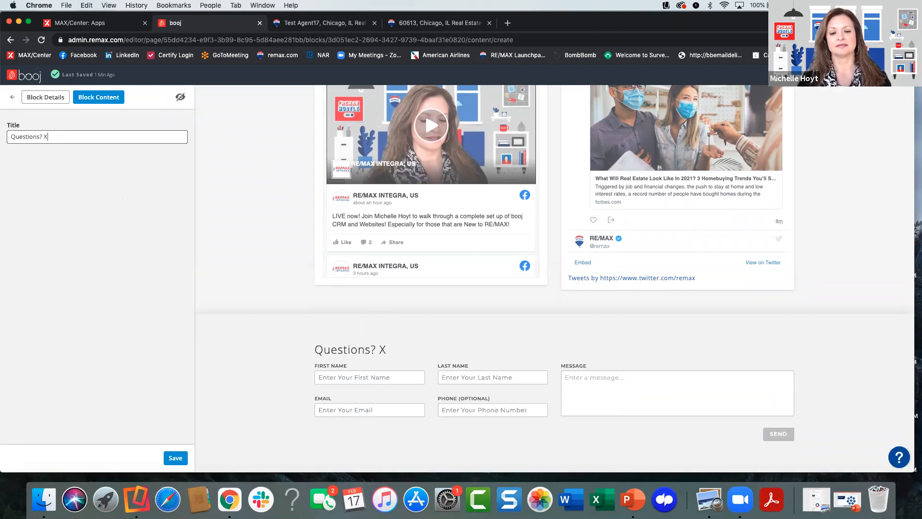
key("BackSpace")
type("Cont")
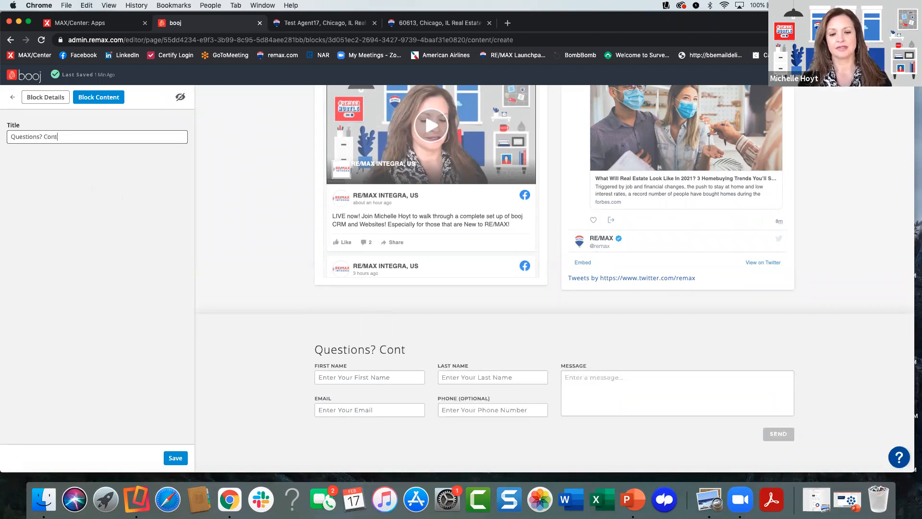
type("act me today!")
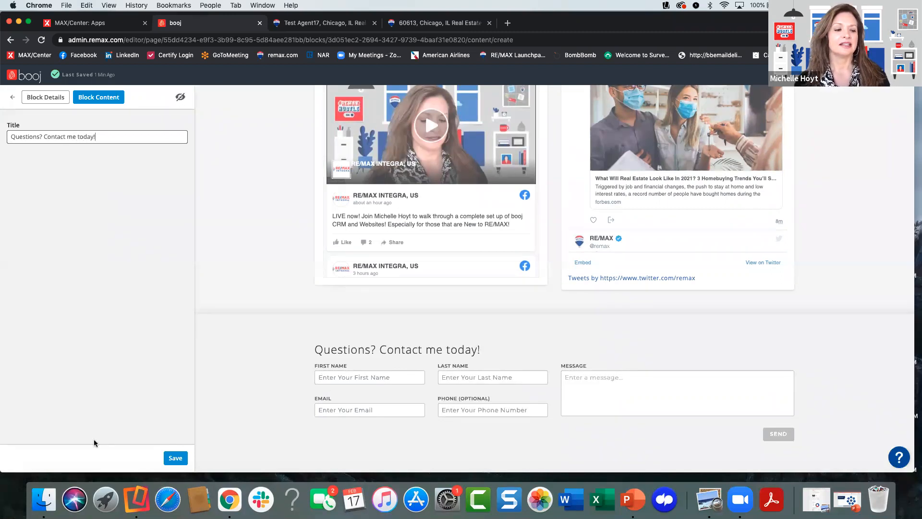
left_click(172, 457)
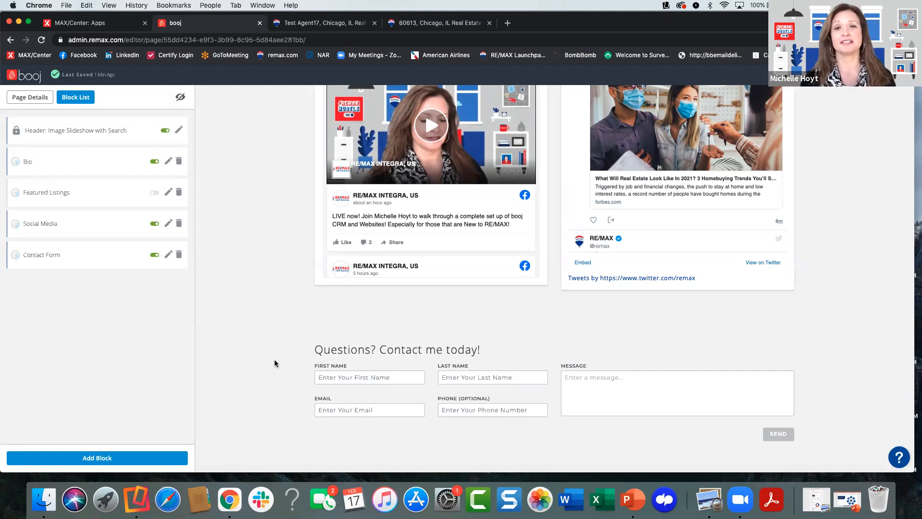
- Switch to the live Test Agent17 website, expand the header's Contact Me option, and return to the booj page editor
scroll(298, 227, "up", 15)
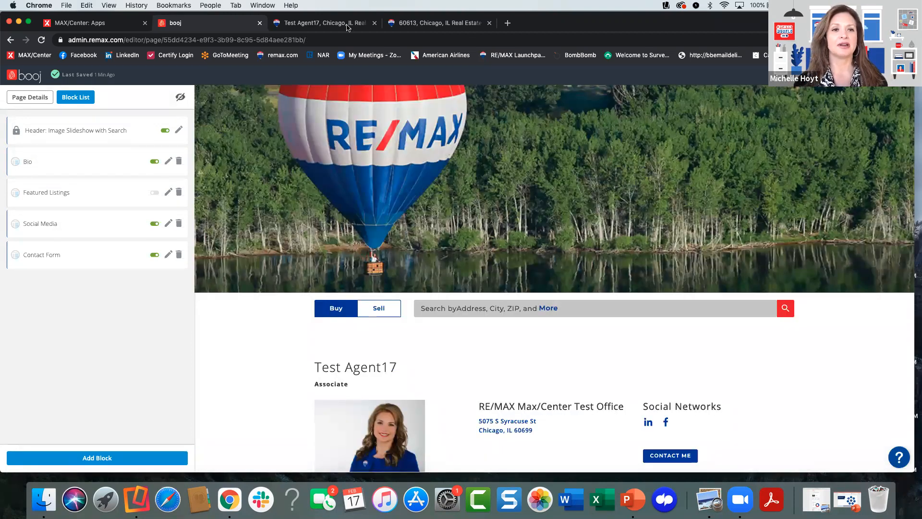
key("ctrl+Tab")
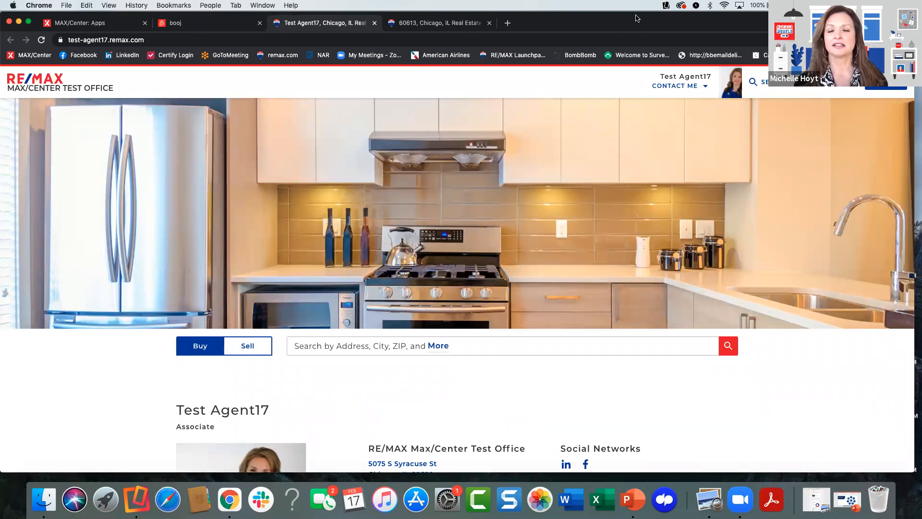
left_click(672, 87)
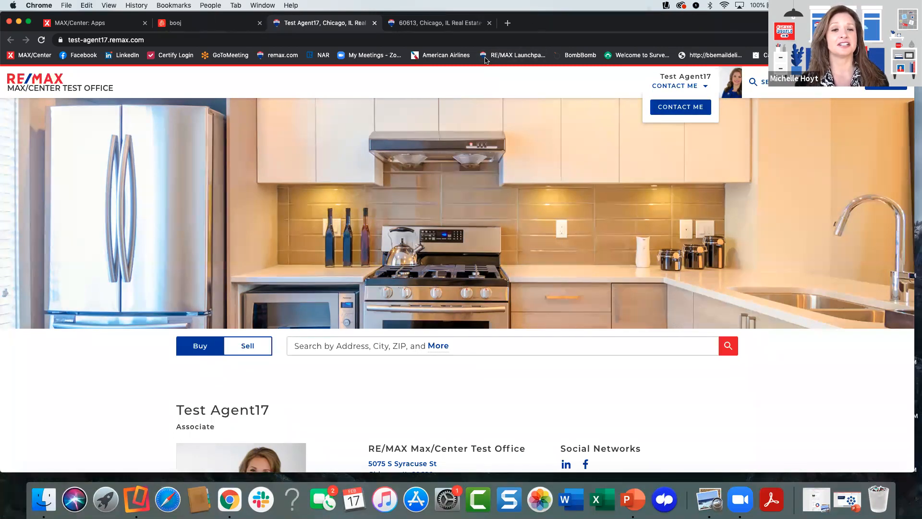
left_click(209, 22)
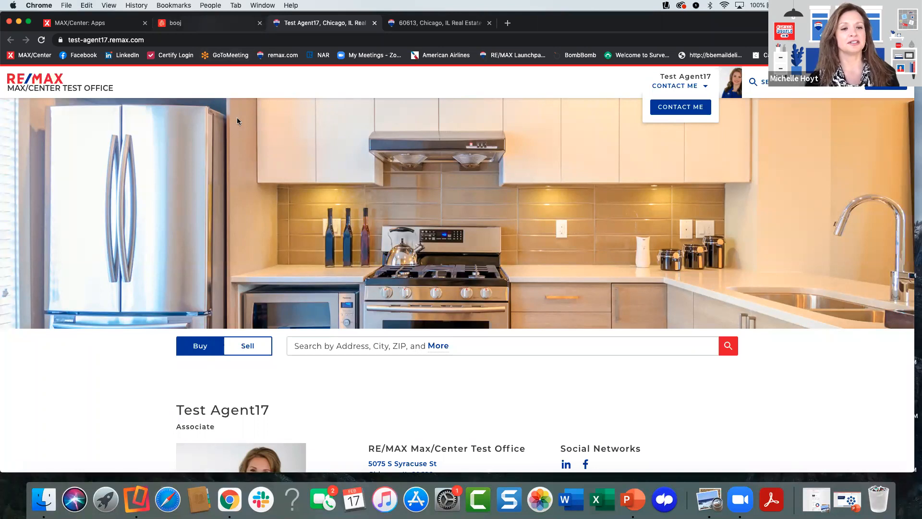